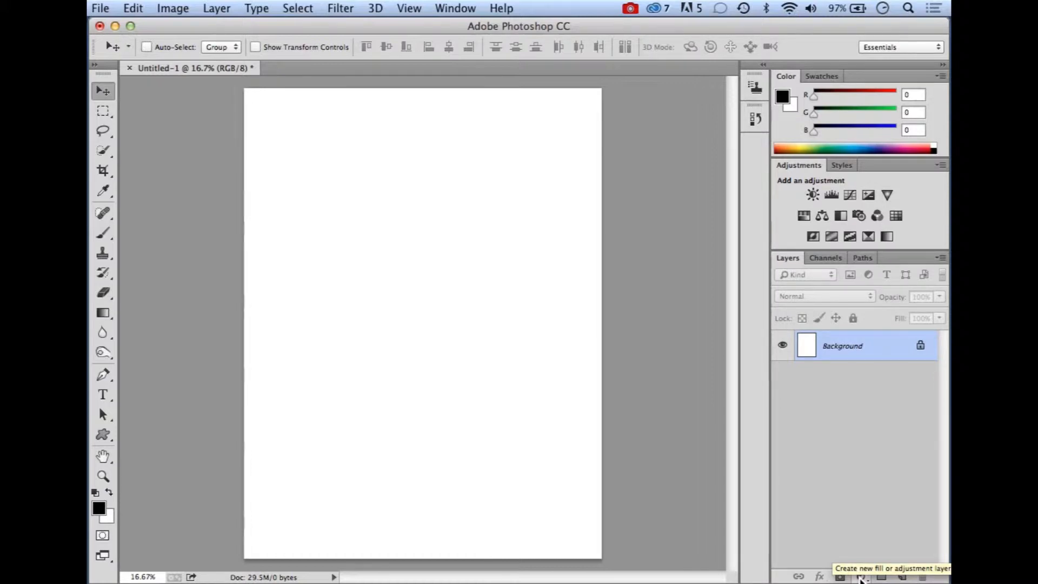
Add a Pattern fill layer with the rainbow-coloured pattern at 100% scale and lower its opacity to 52%
left_click(861, 577)
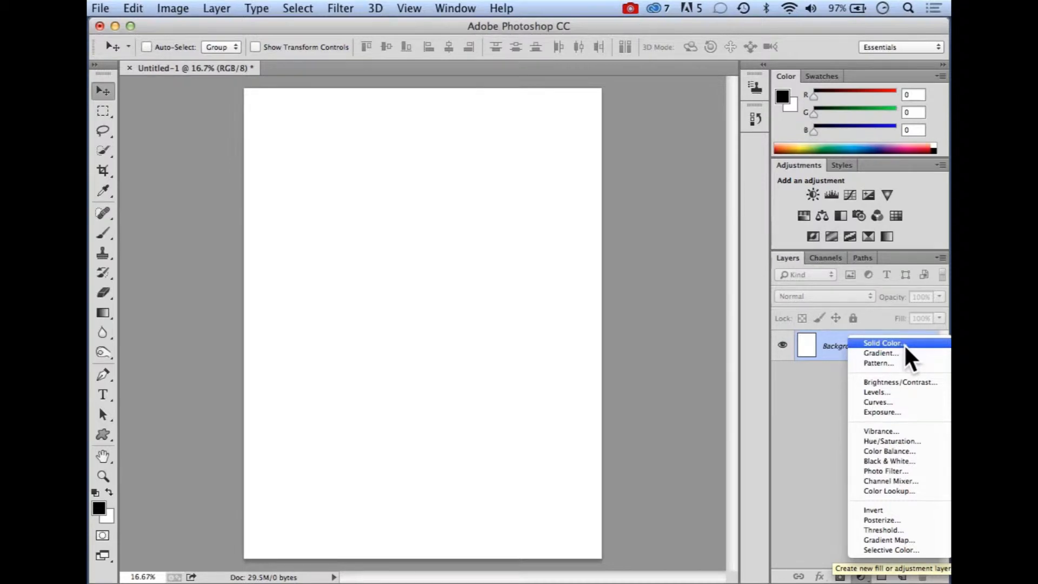
left_click(879, 362)
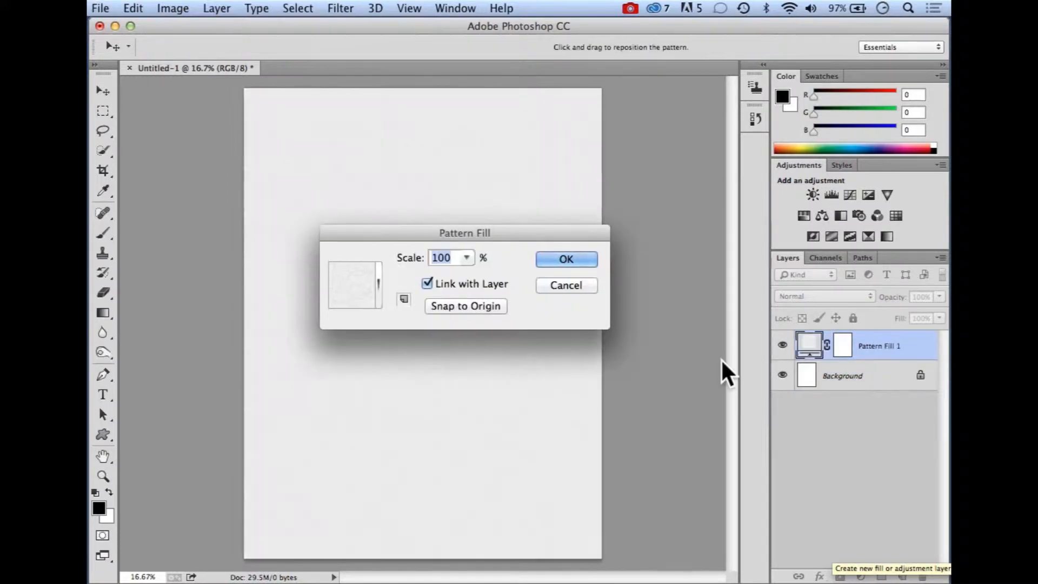
left_click(378, 284)
left_click(305, 330)
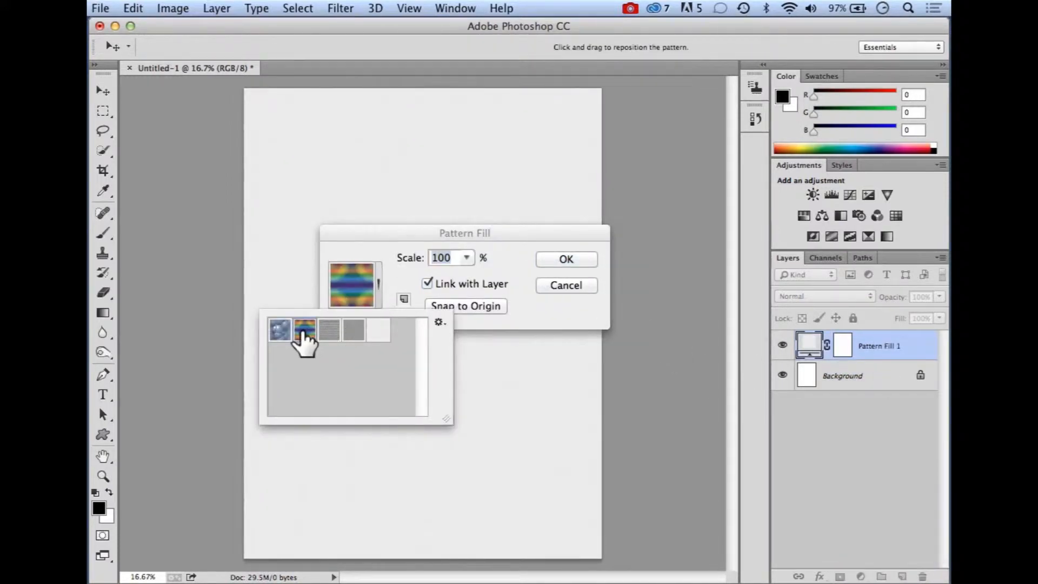
left_click(584, 258)
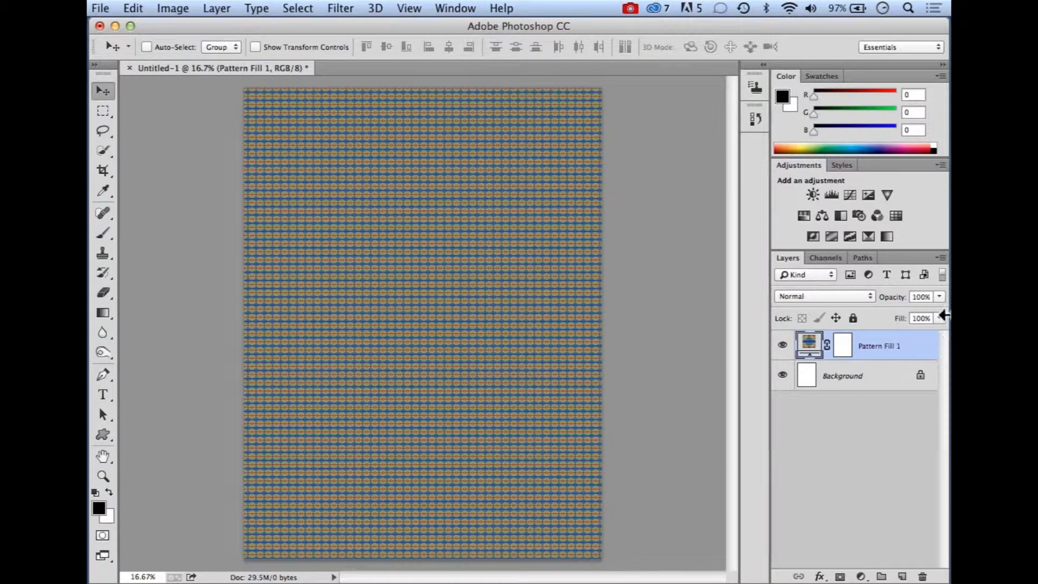
left_click(939, 297)
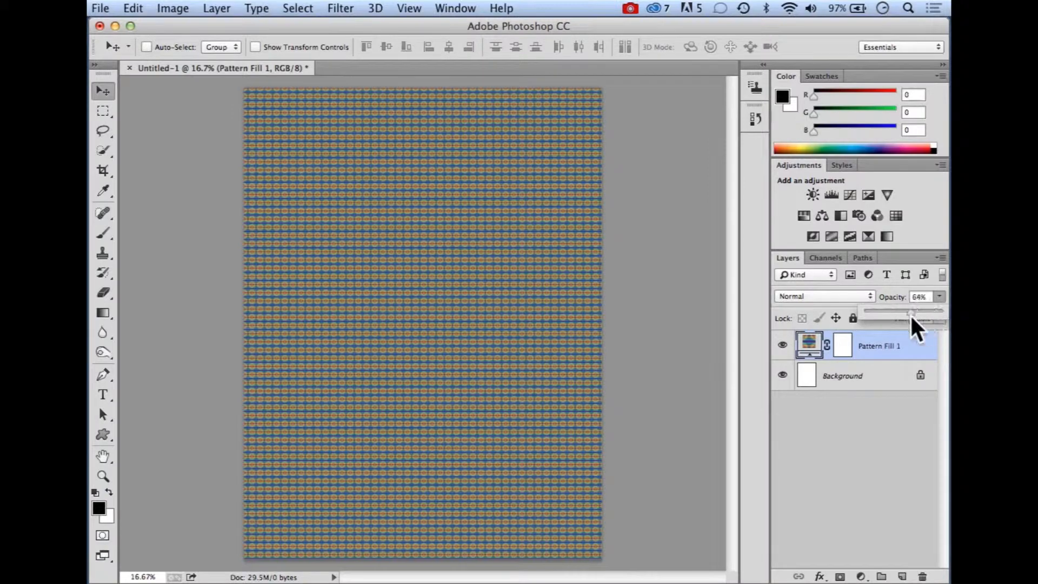
left_click_drag(910, 313, 904, 313)
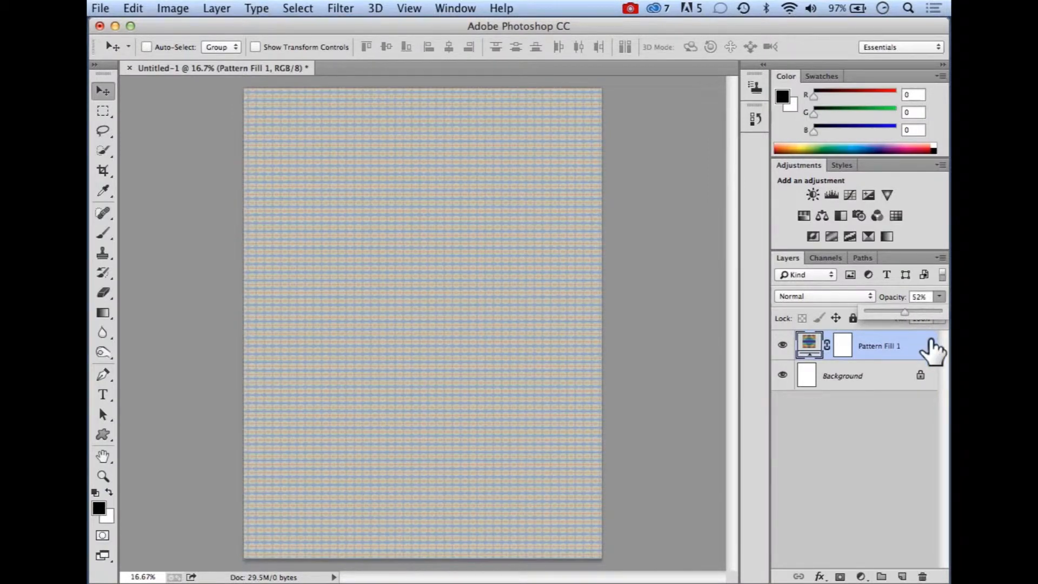
Preview other patterns on the pattern fill layer, cancel the change, and delete that layer
double_click(809, 347)
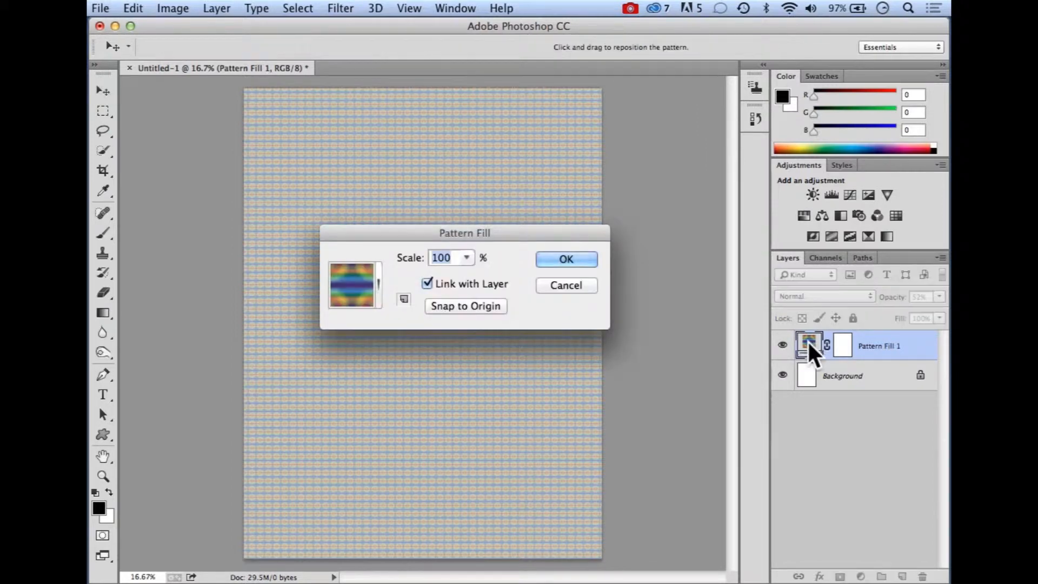
left_click(378, 285)
left_click(354, 331)
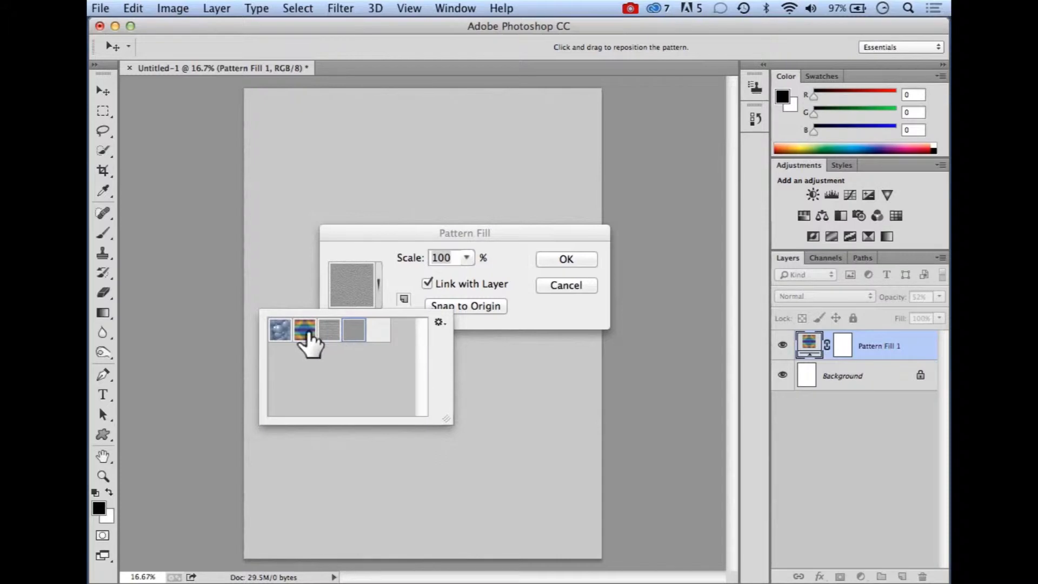
left_click(281, 332)
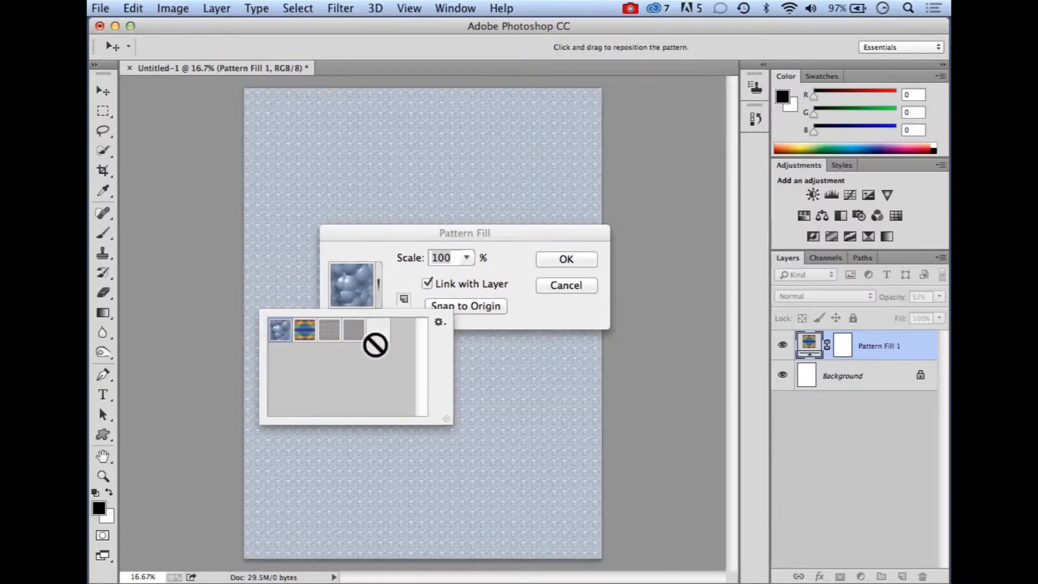
left_click(329, 332)
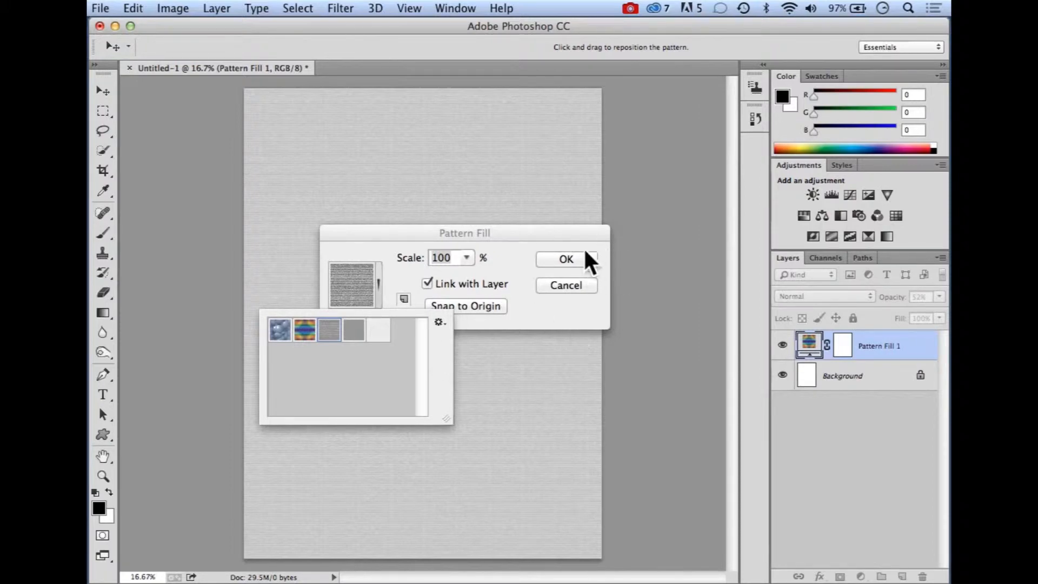
left_click(577, 286)
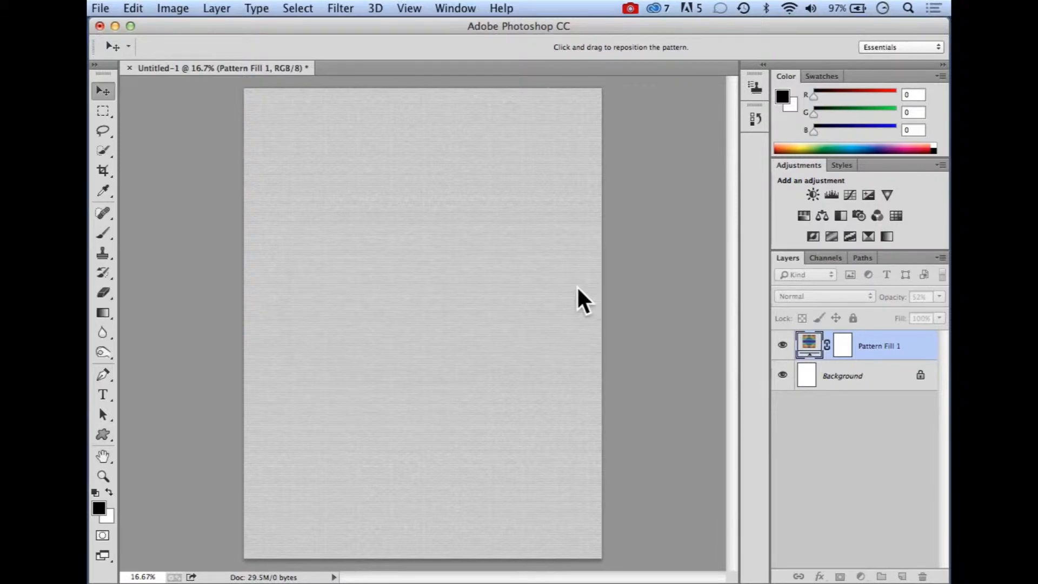
left_click_drag(911, 356, 922, 576)
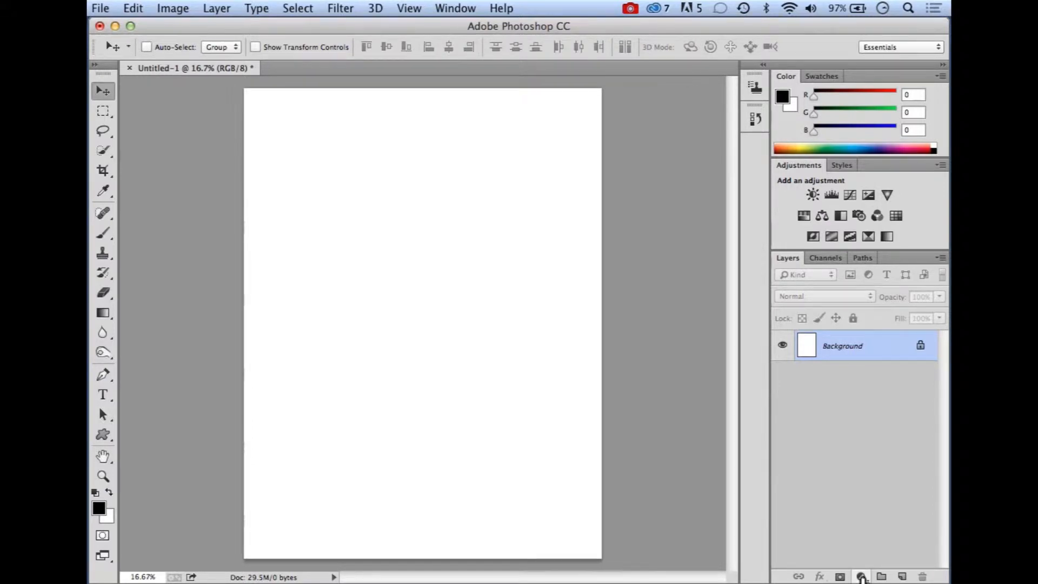
Add a black-to-transparent linear Gradient fill layer and check its transparency by hiding and reshowing the Background layer
left_click(861, 577)
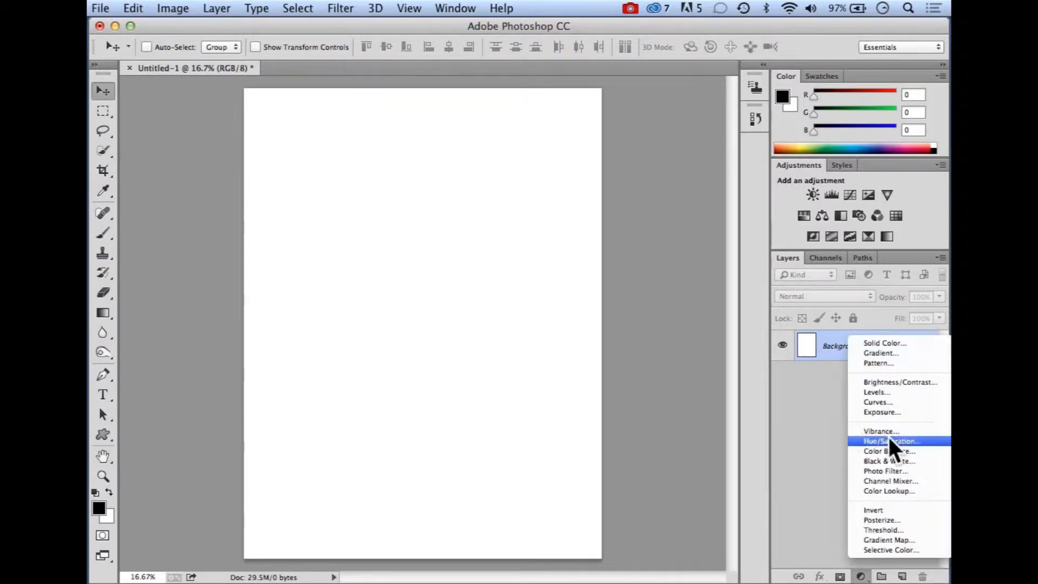
left_click(881, 351)
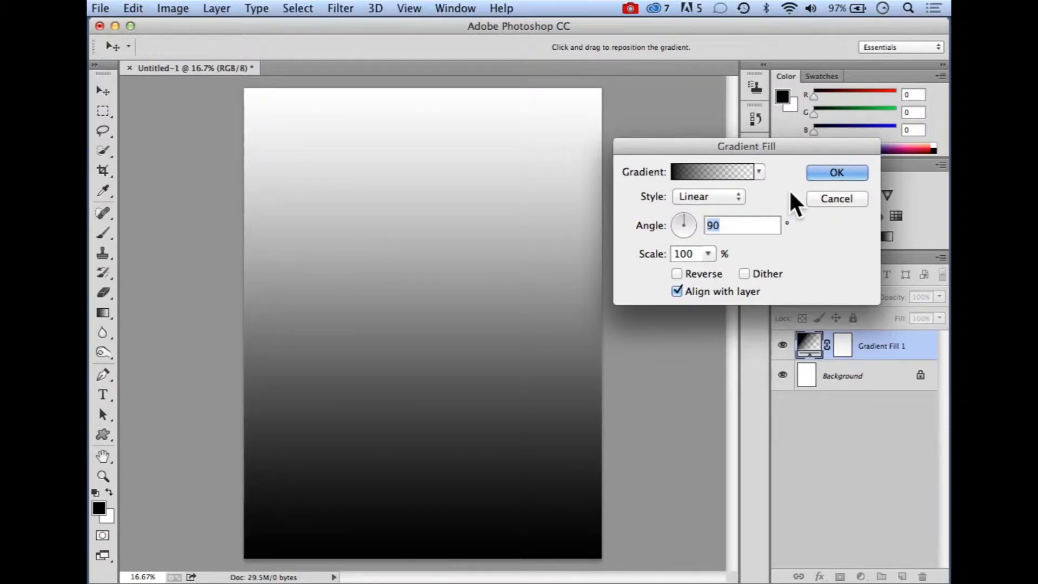
left_click(823, 173)
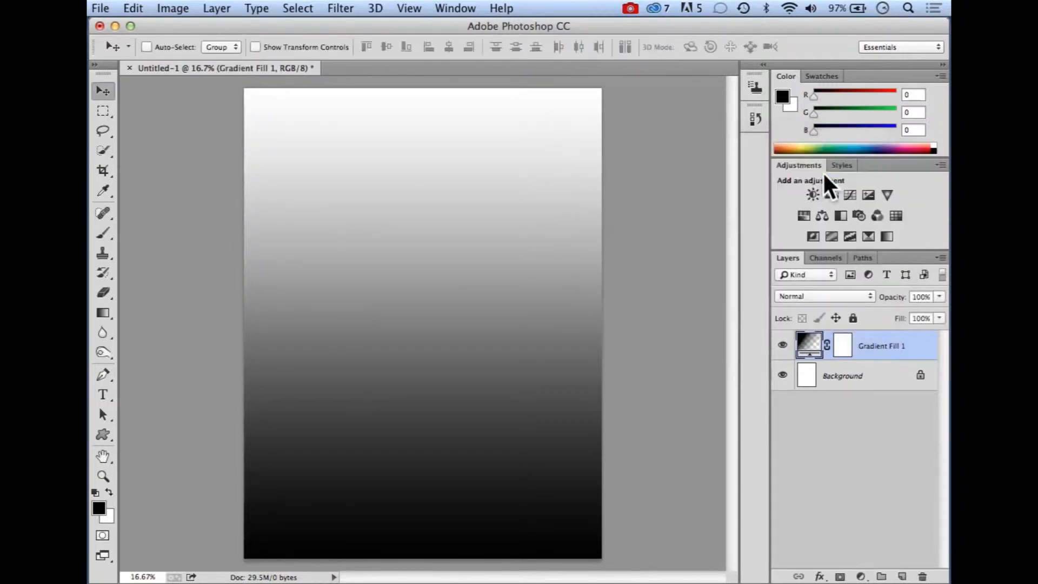
left_click(782, 375)
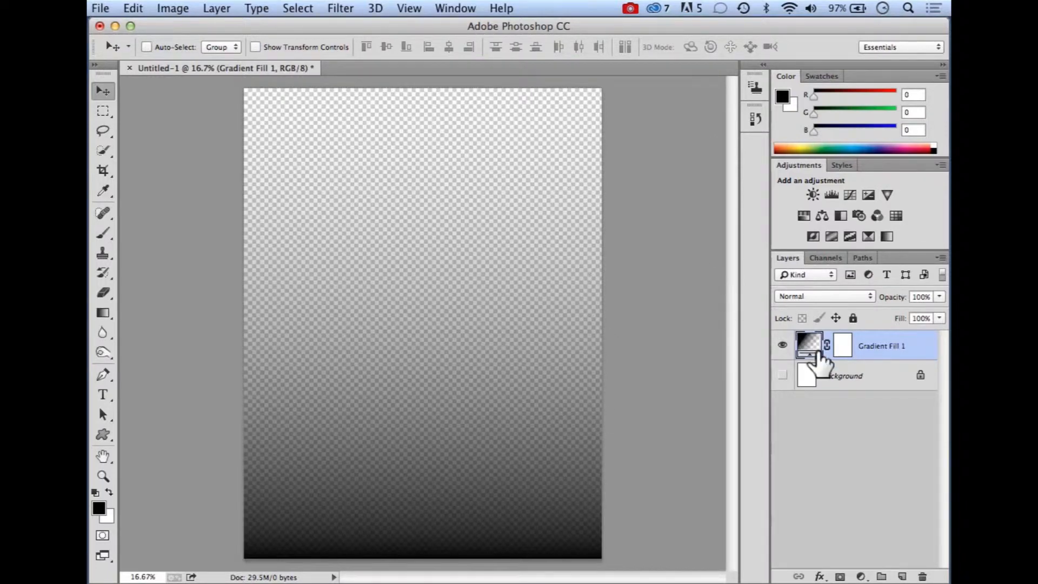
left_click(782, 375)
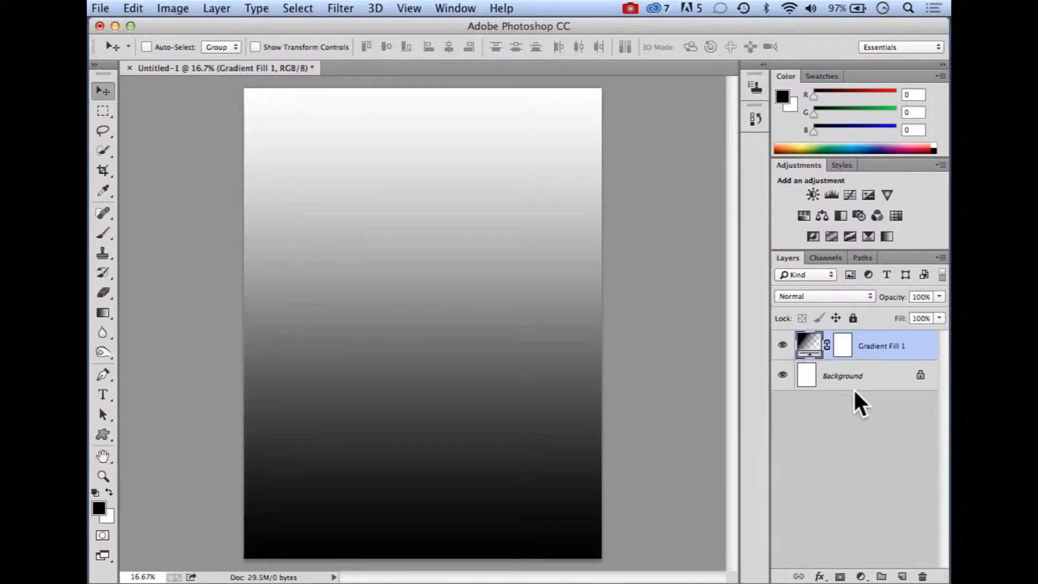
Reopen the gradient fill for editing and apply the Blue, Yellow, Blue preset in the Gradient Editor
double_click(808, 345)
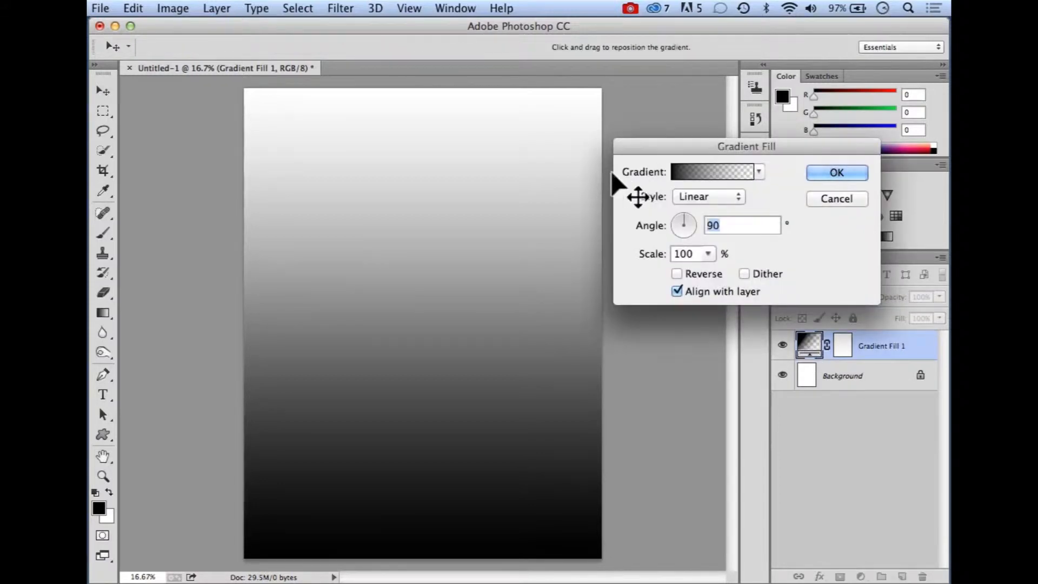
left_click(760, 173)
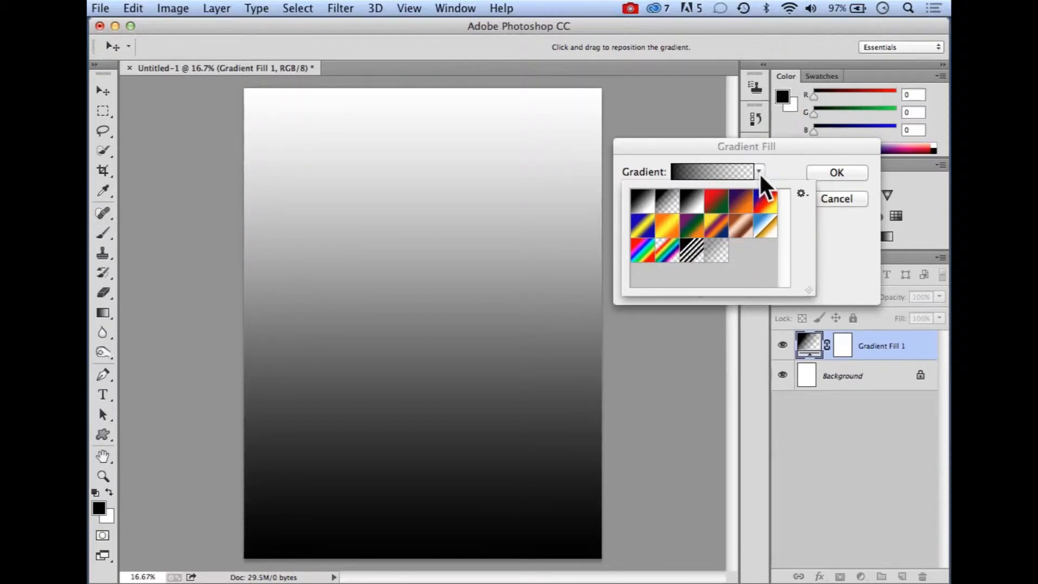
left_click(846, 260)
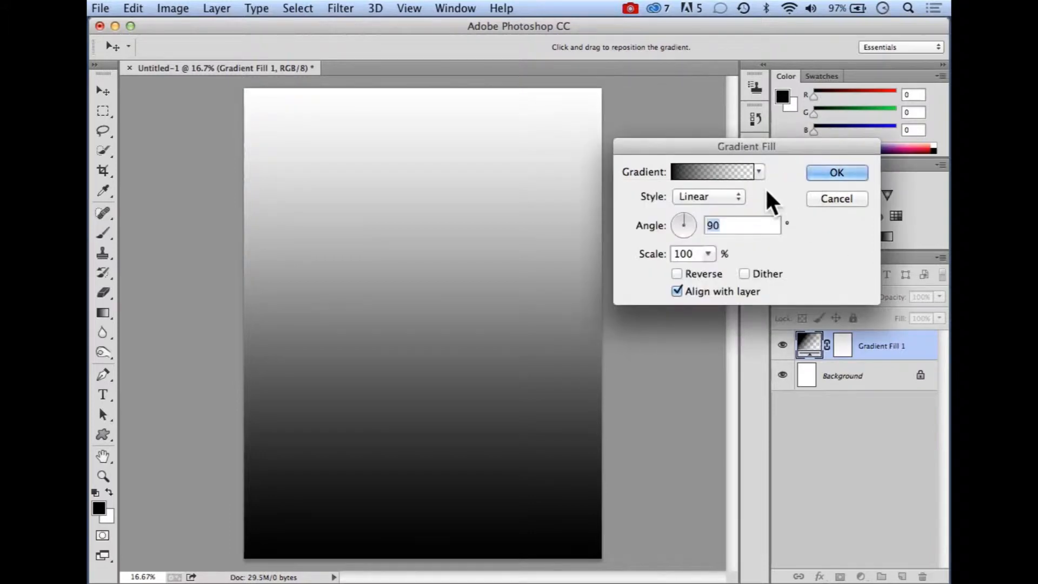
left_click(712, 179)
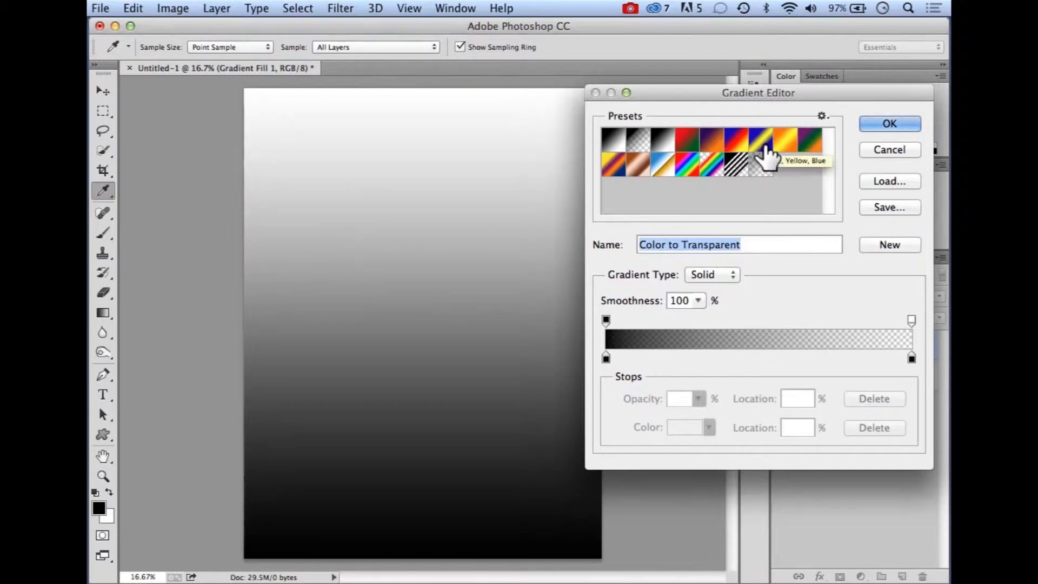
left_click(766, 146)
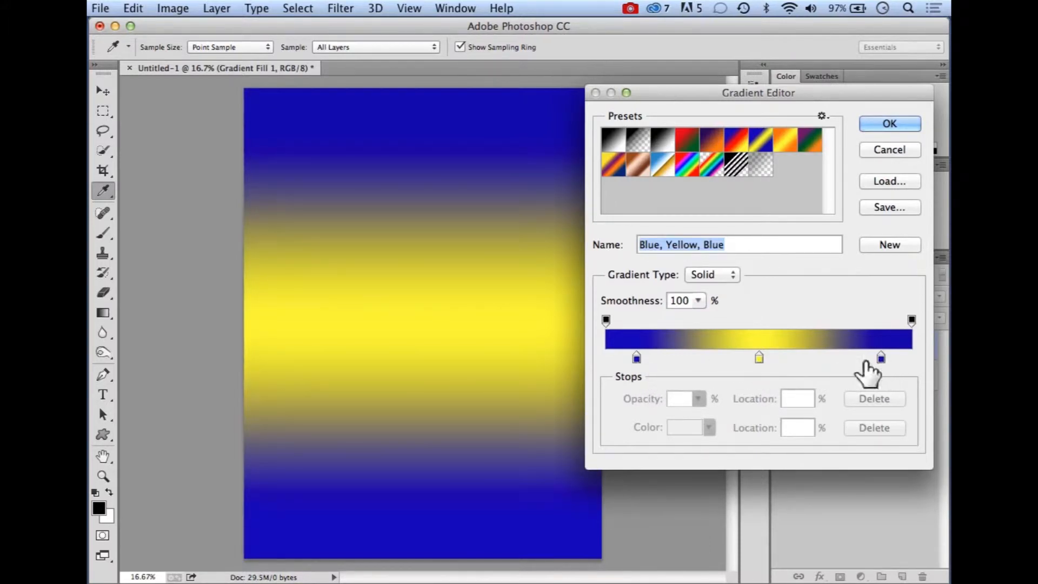
Examine the colour and location of the gradient's two blue stops and its yellow middle stop
left_click(637, 359)
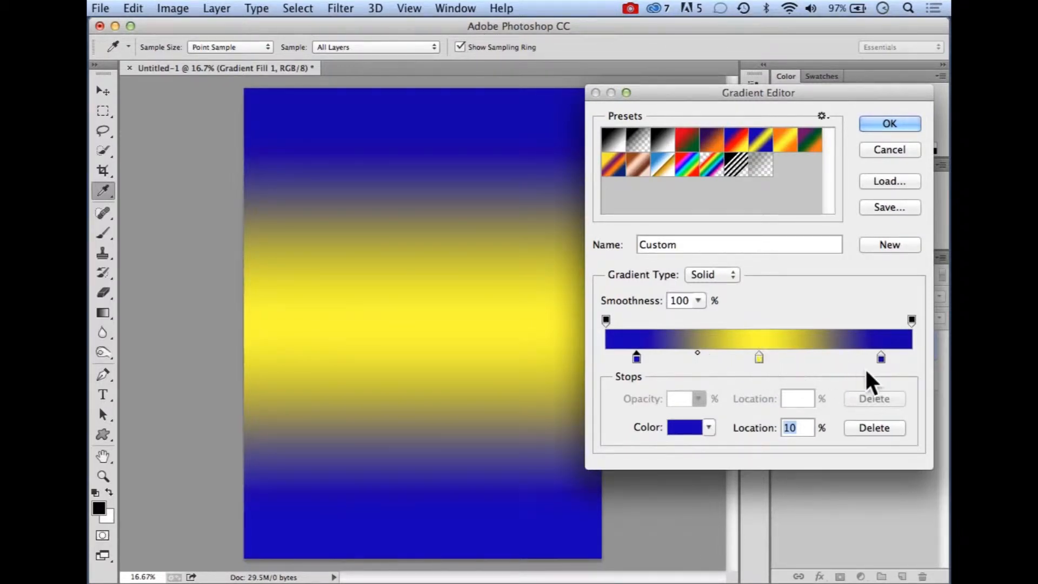
left_click(881, 357)
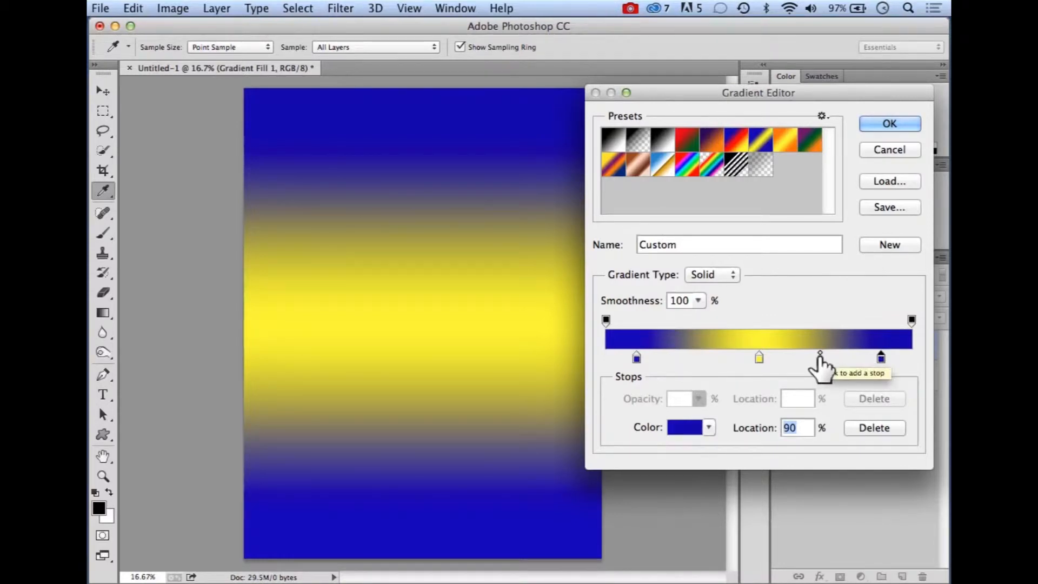
left_click(757, 357)
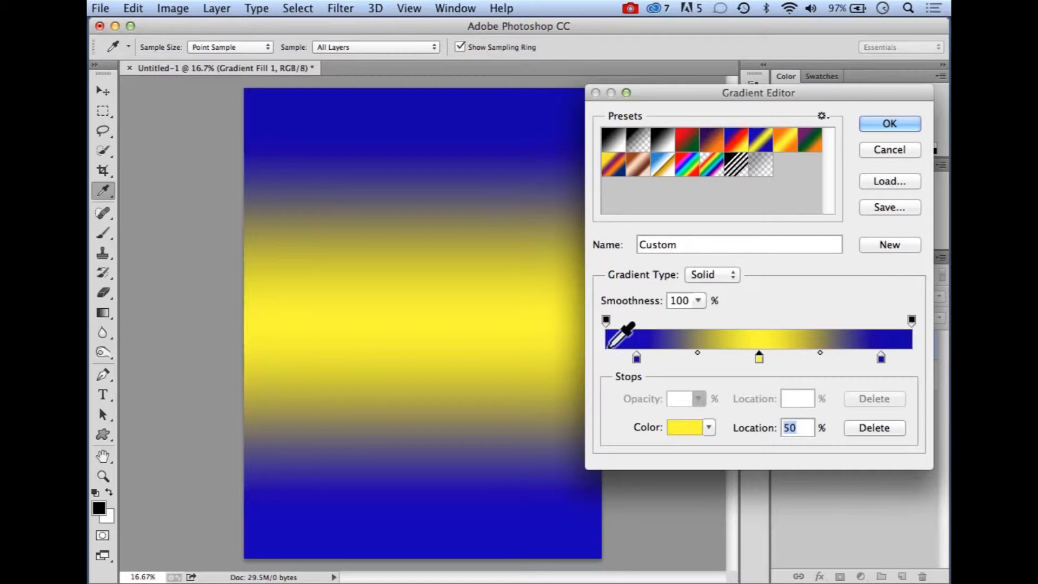
left_click(881, 358)
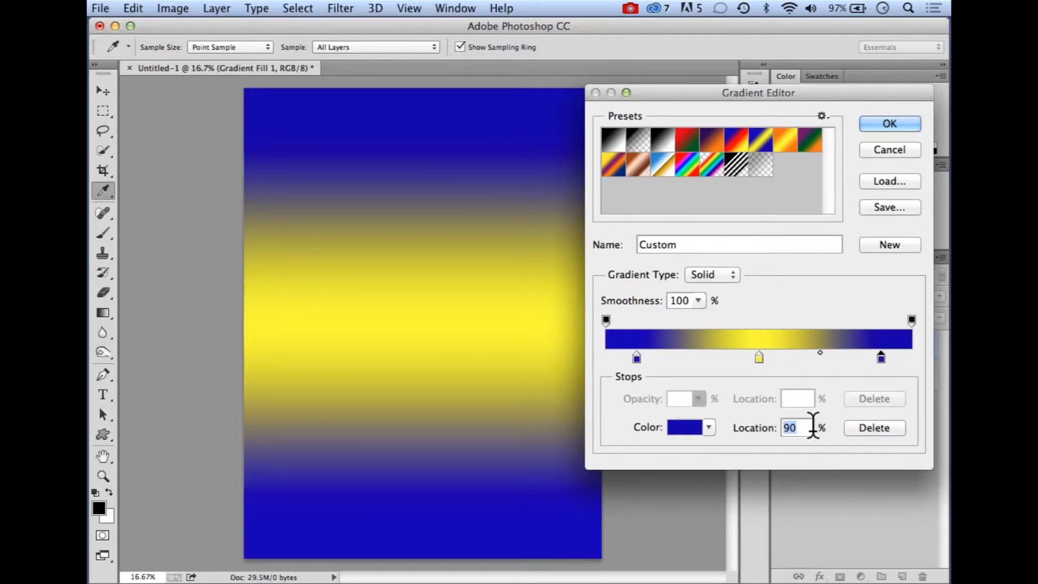
left_click(637, 358)
left_click(880, 358)
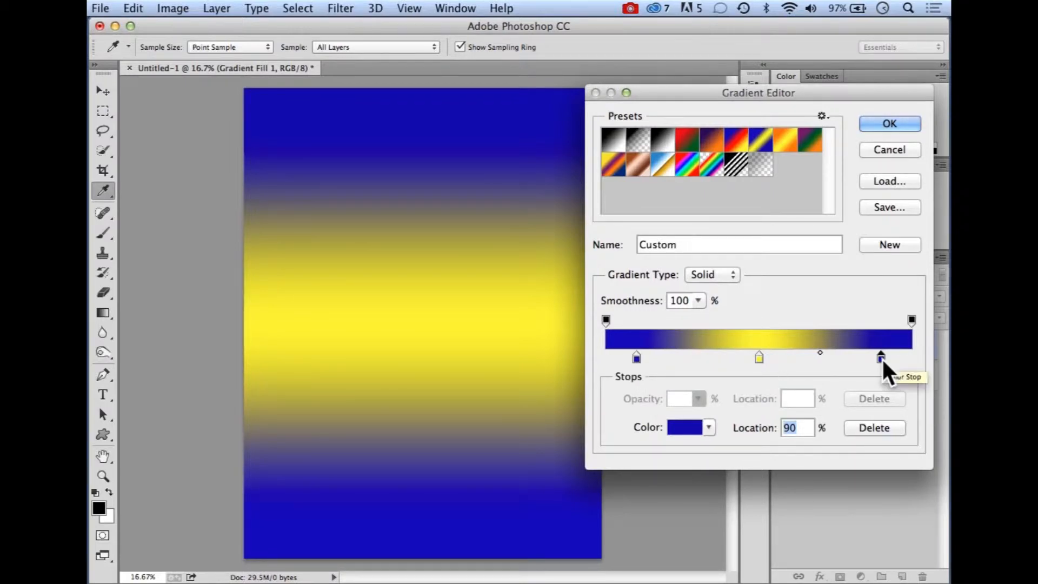
Narrow the gradient's yellow band by moving the right blue stop to 80% and the colour midpoints to 16% and 84%
left_click_drag(881, 358, 852, 358)
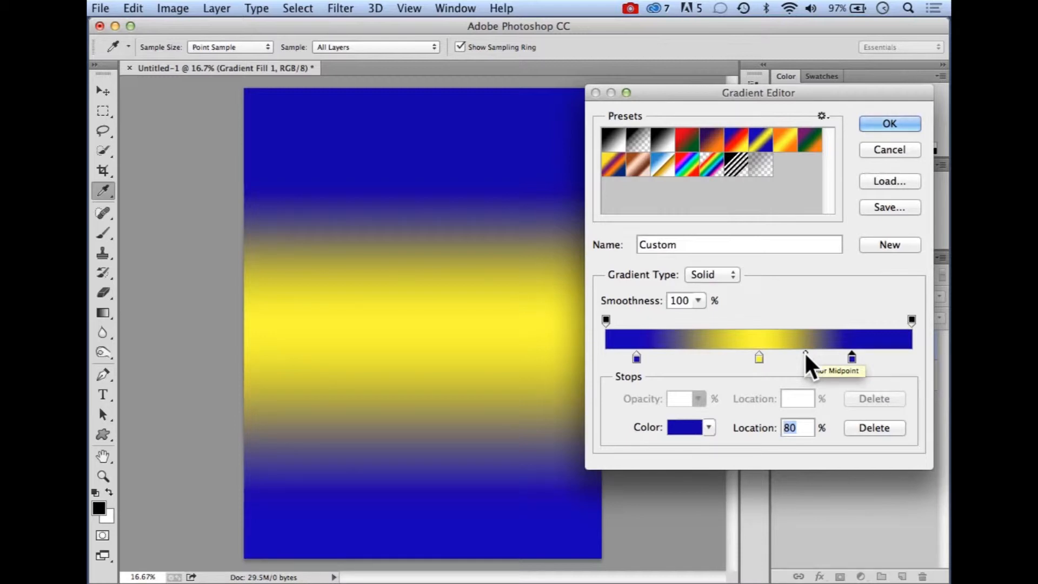
left_click_drag(803, 351, 773, 351)
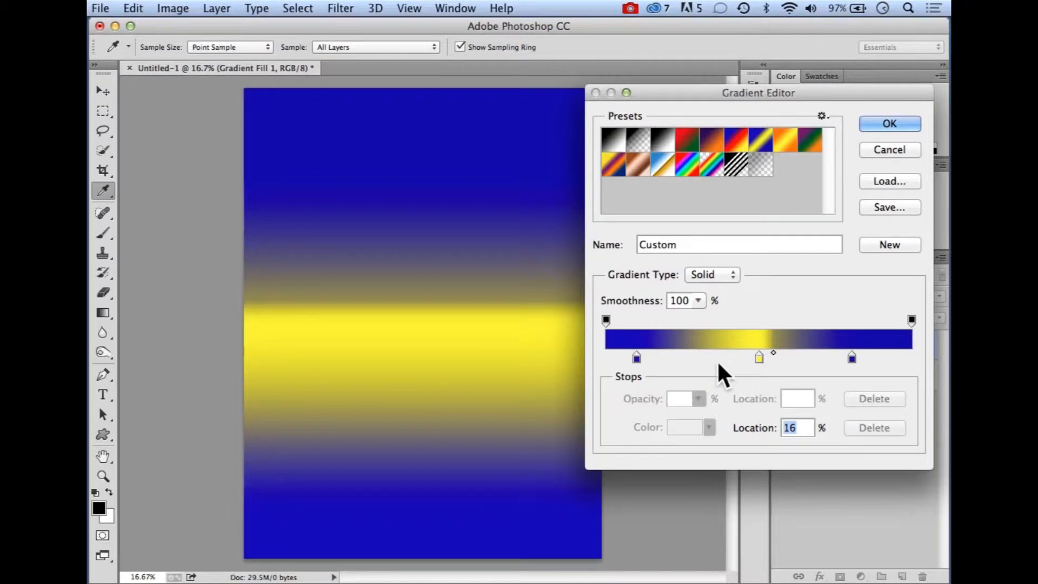
left_click(636, 357)
left_click_drag(696, 354, 738, 354)
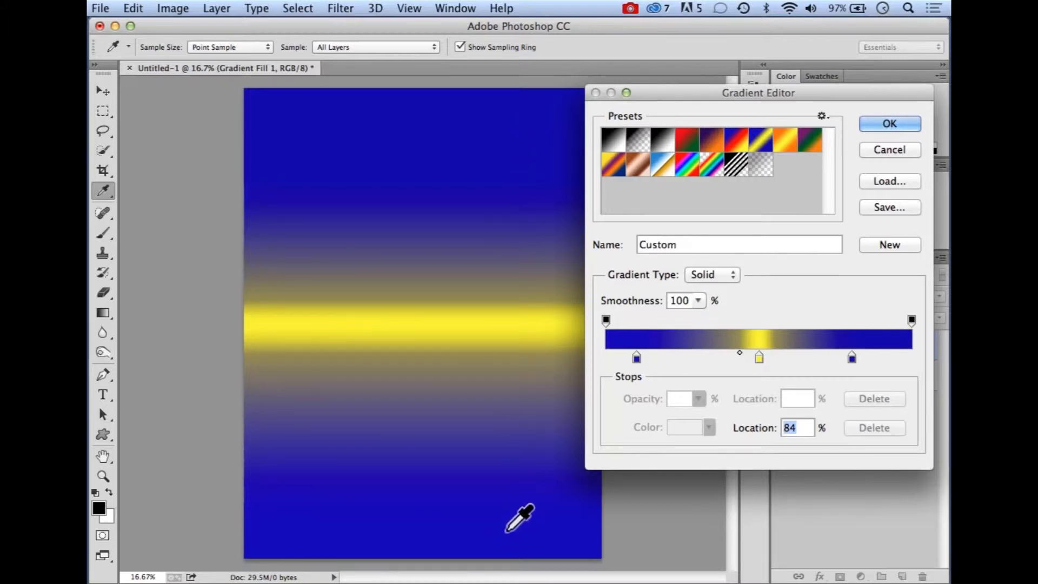
Set both colour midpoints of the gradient to 50% and move the right blue stop to 89%
left_click(760, 357)
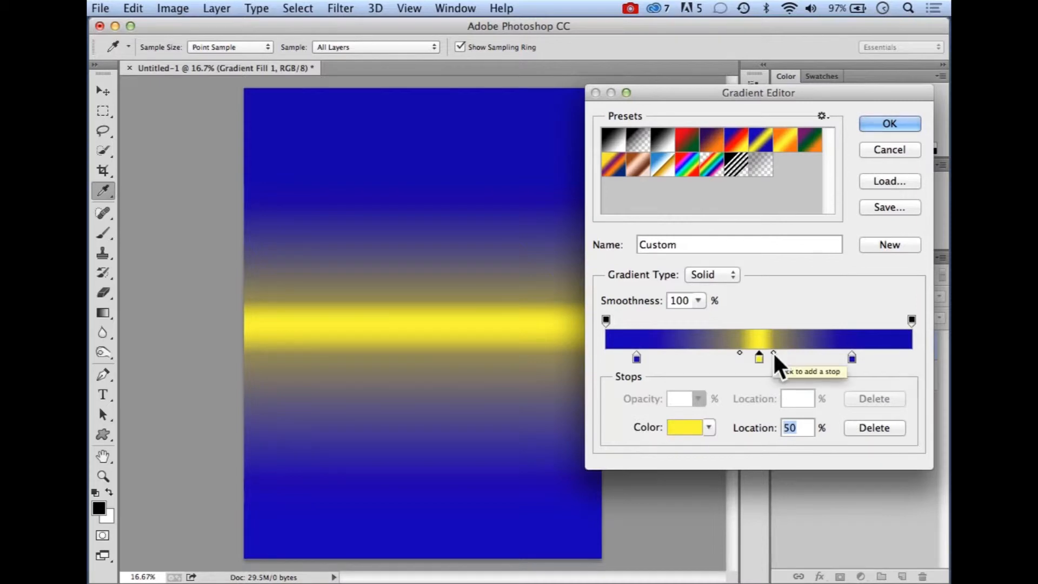
left_click_drag(774, 353, 806, 355)
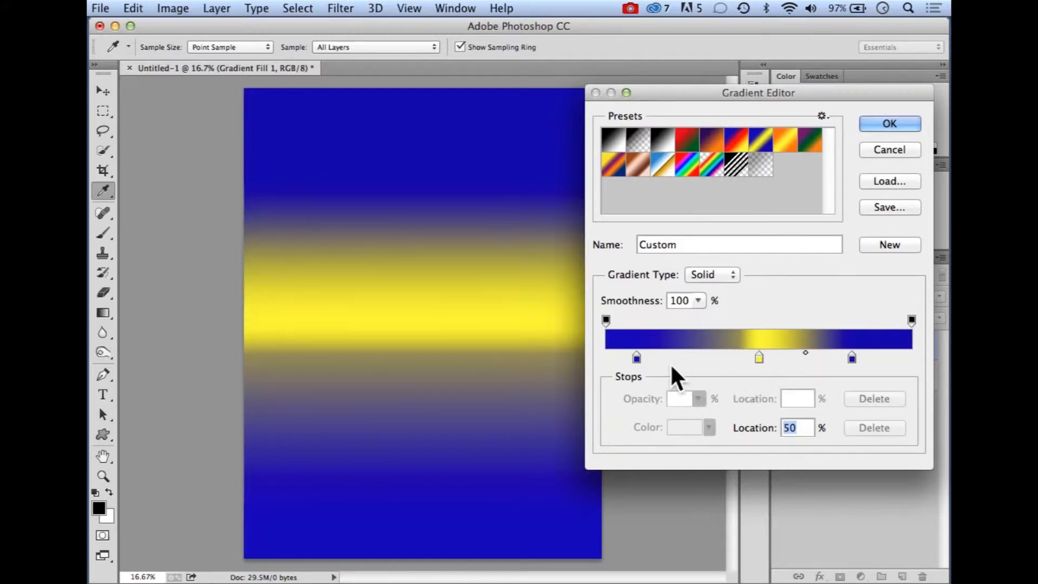
left_click(636, 358)
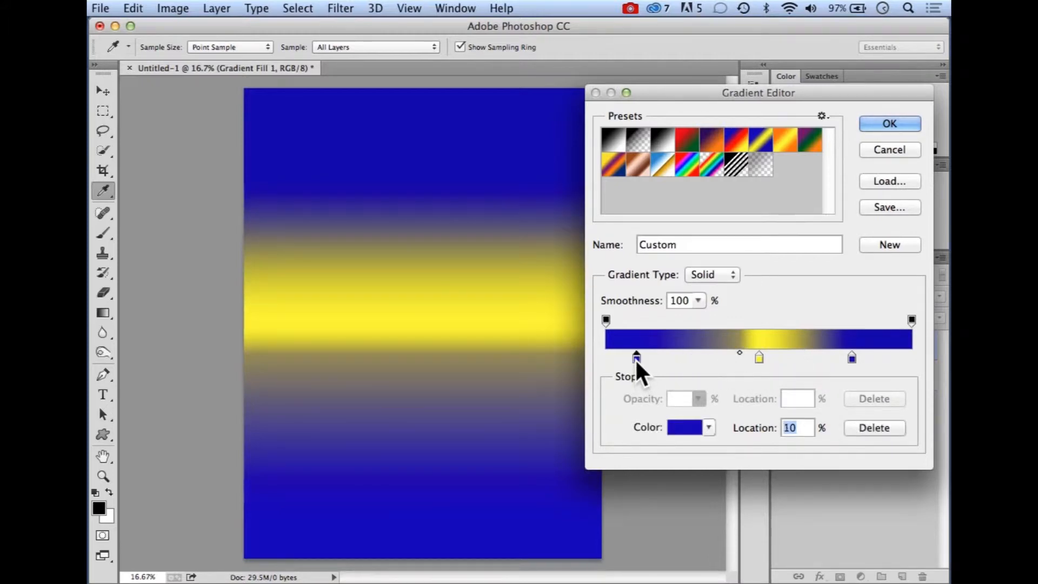
left_click(739, 353)
left_click_drag(735, 353, 696, 352)
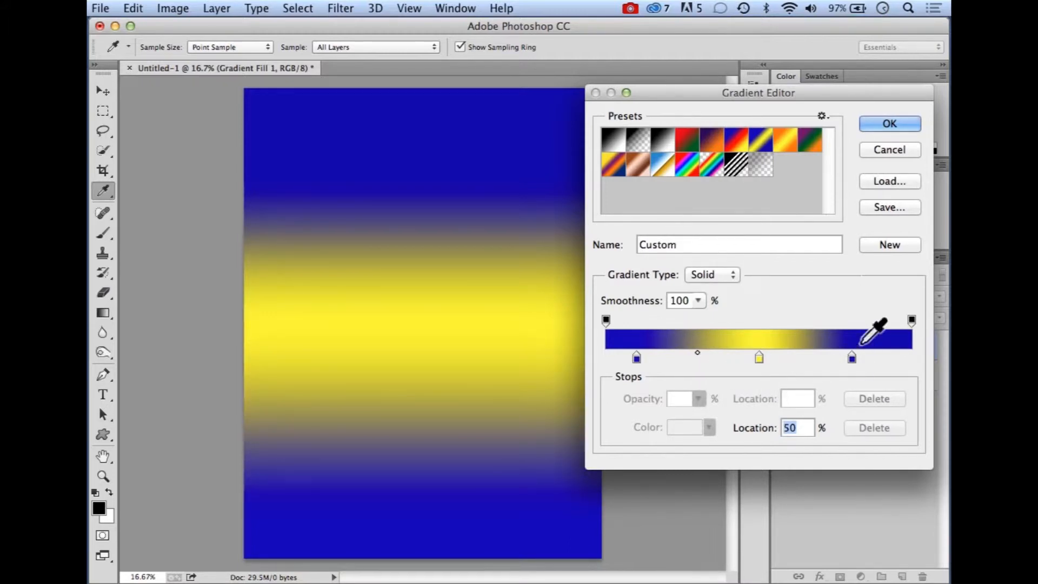
left_click_drag(851, 359, 877, 358)
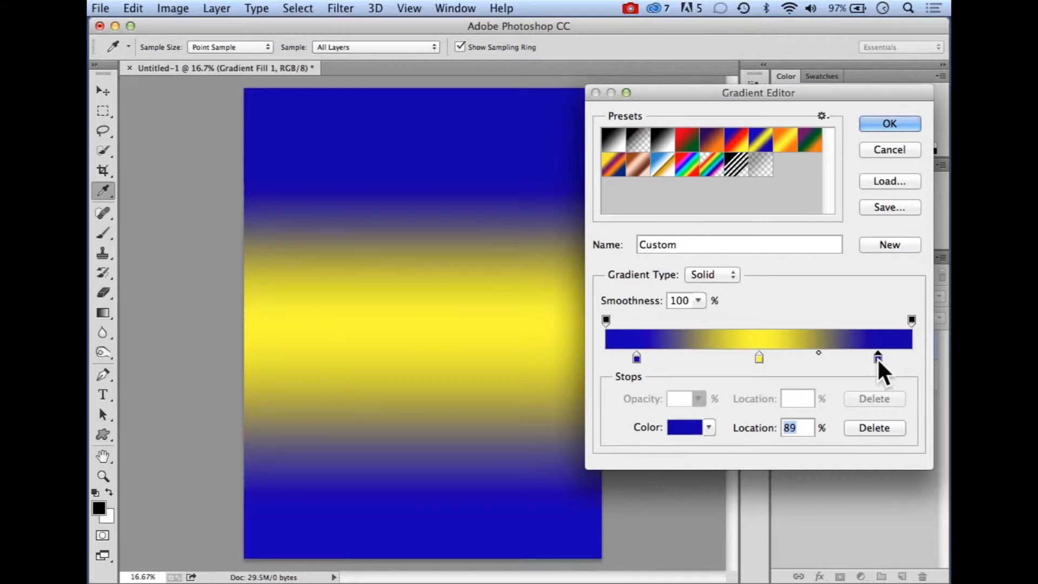
Try the gradient's right blue stop at 100%, settle it at 90%, and apply the edited gradient to the fill layer
left_click_drag(877, 358, 880, 357)
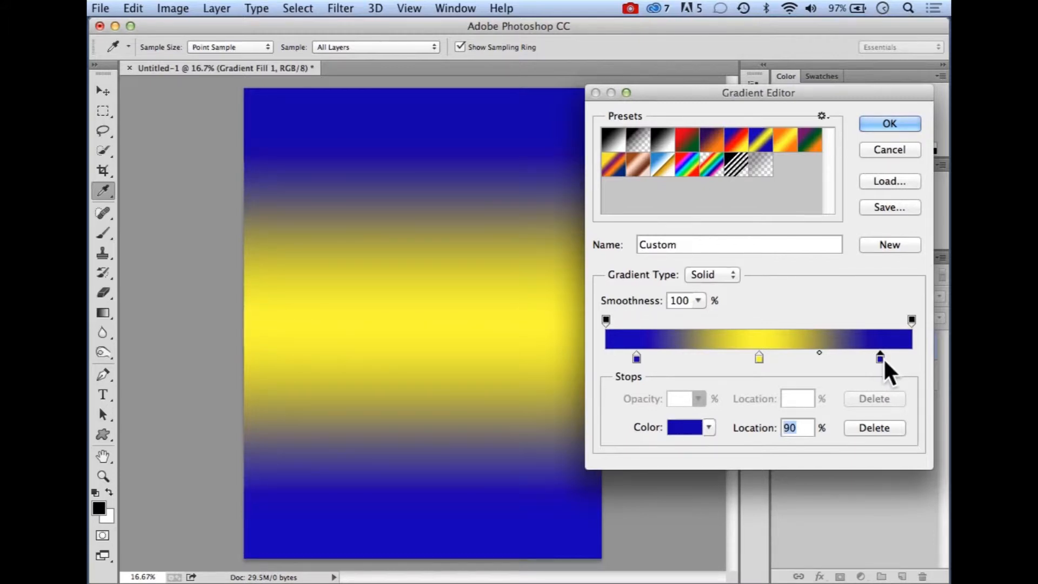
left_click_drag(880, 359, 912, 359)
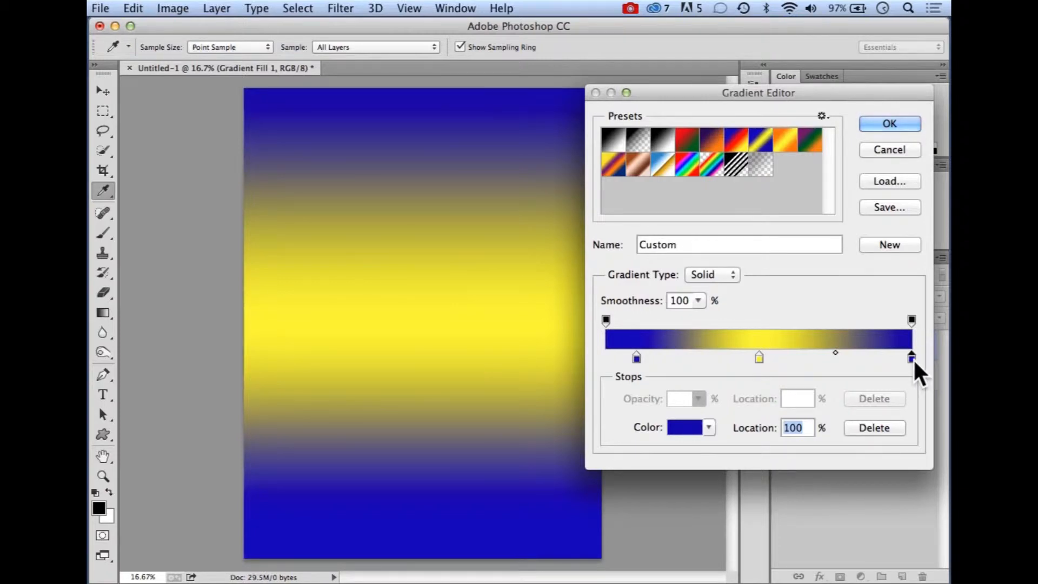
left_click_drag(909, 359, 882, 359)
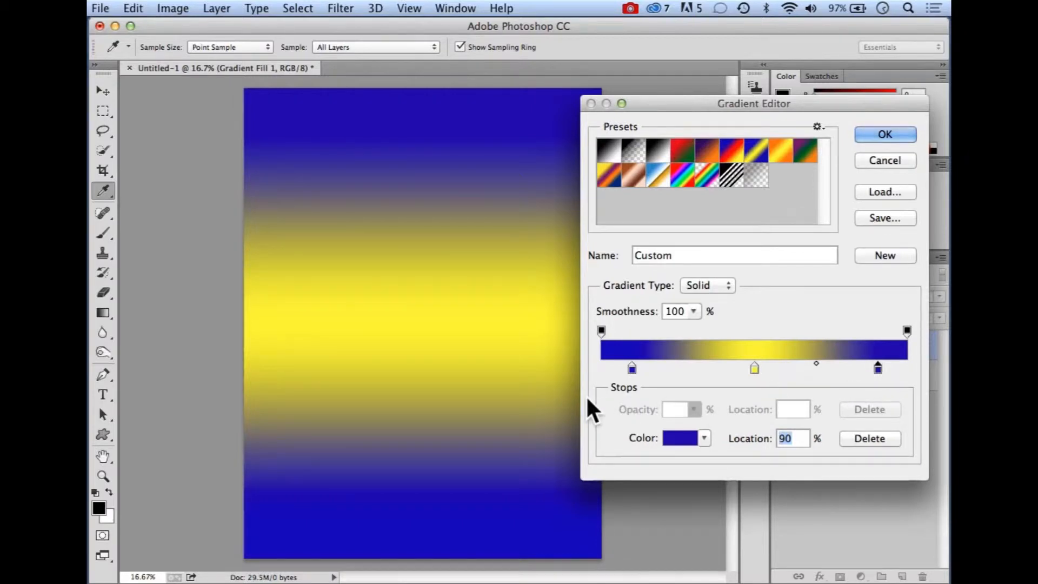
left_click(885, 134)
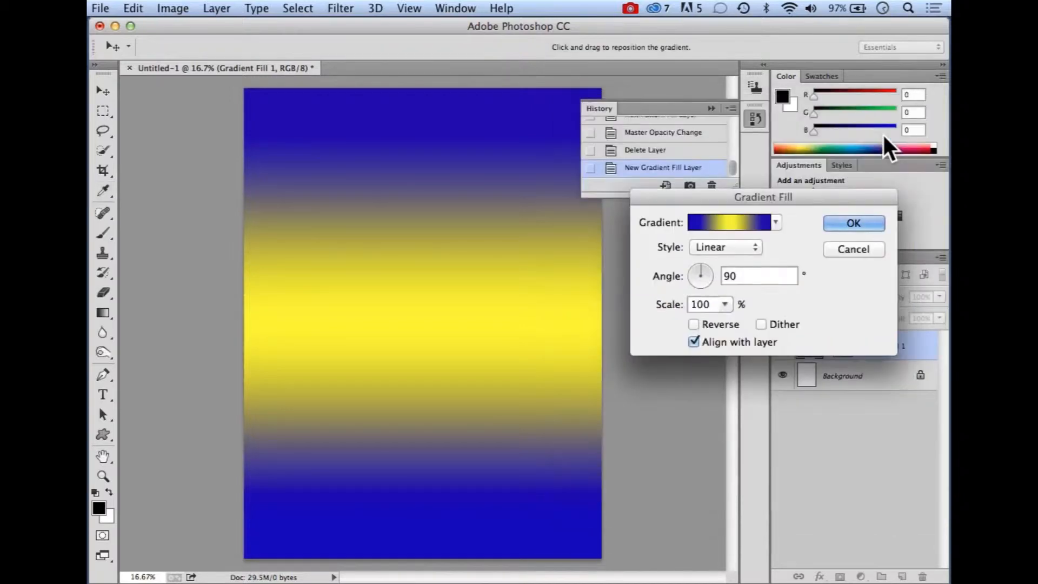
left_click(854, 223)
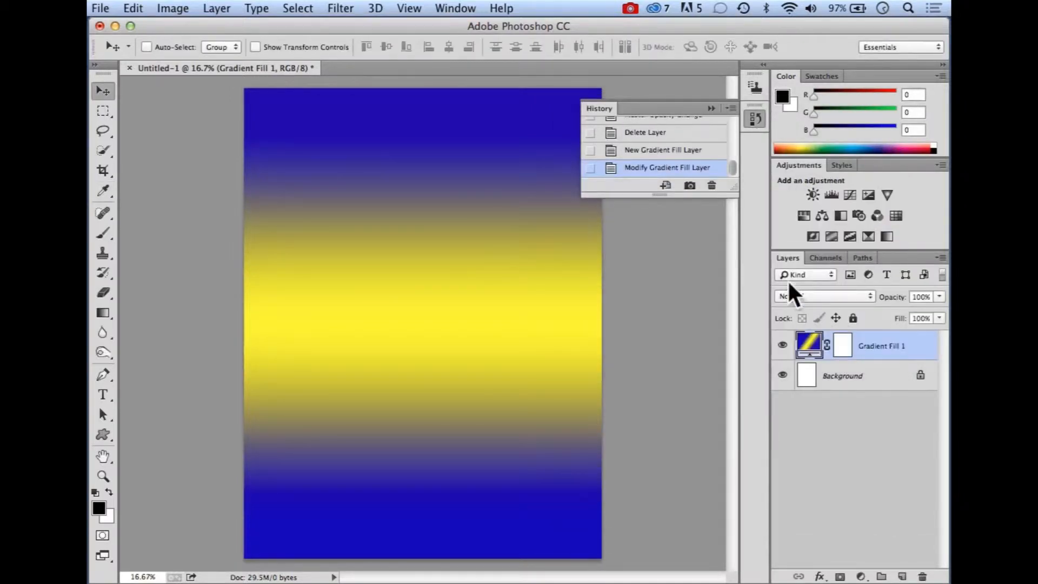
left_click(711, 108)
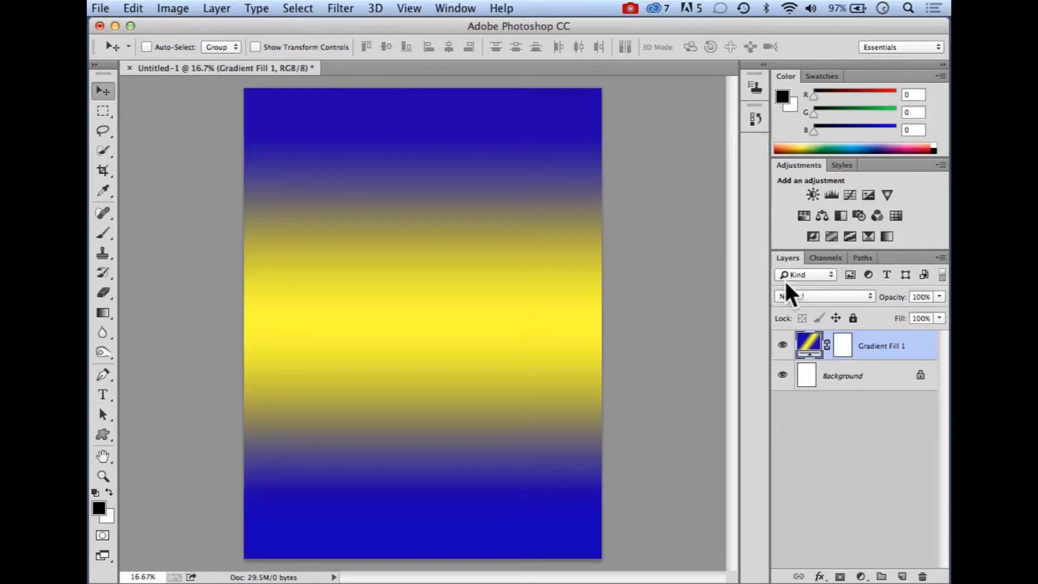
Set the foreground colour to bright red (#eb1111) and the background colour to bright green (#1ff009)
left_click(98, 507)
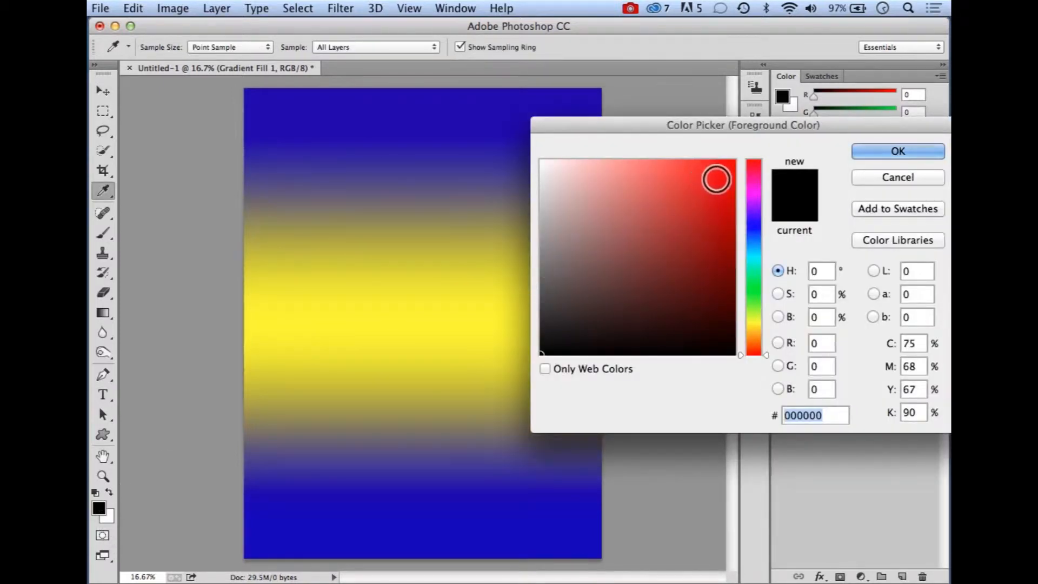
left_click(721, 175)
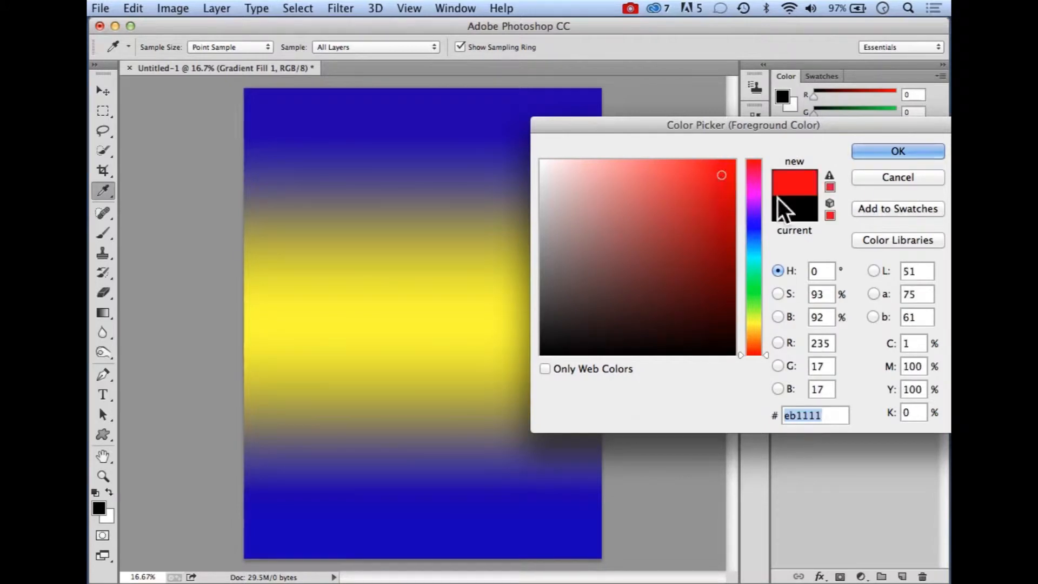
left_click(879, 153)
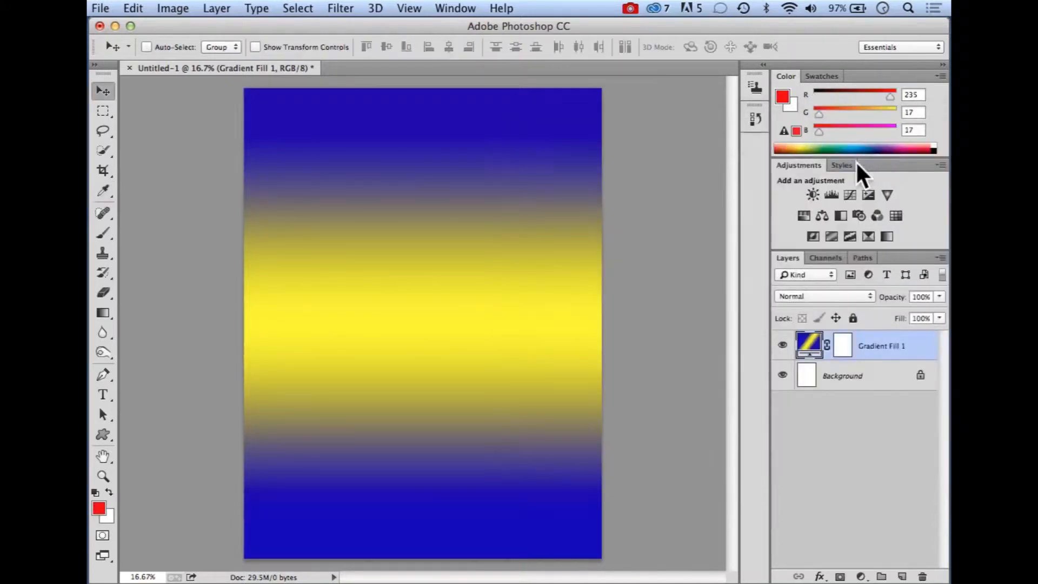
left_click(110, 518)
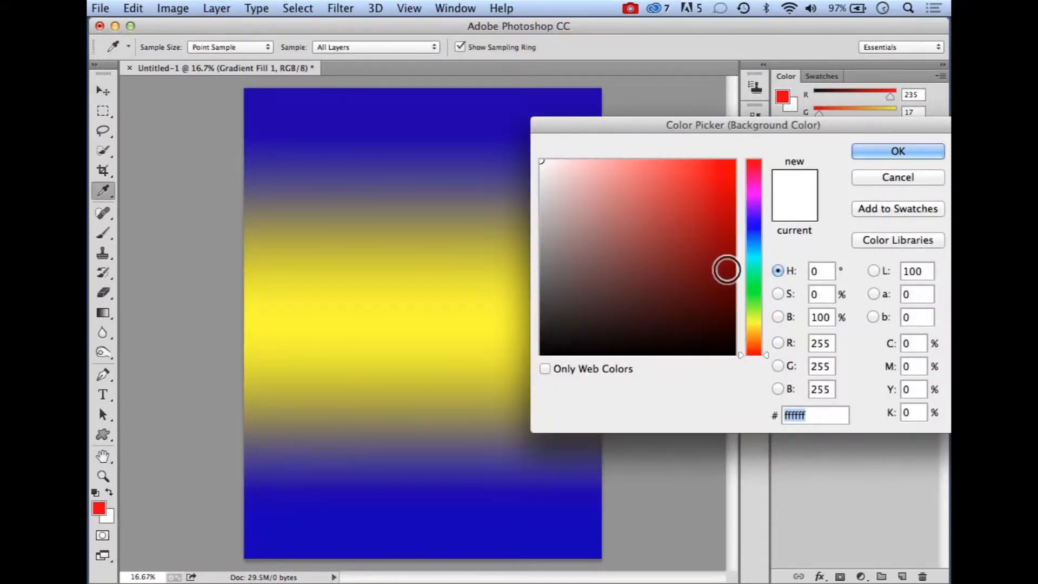
left_click(754, 293)
left_click(728, 171)
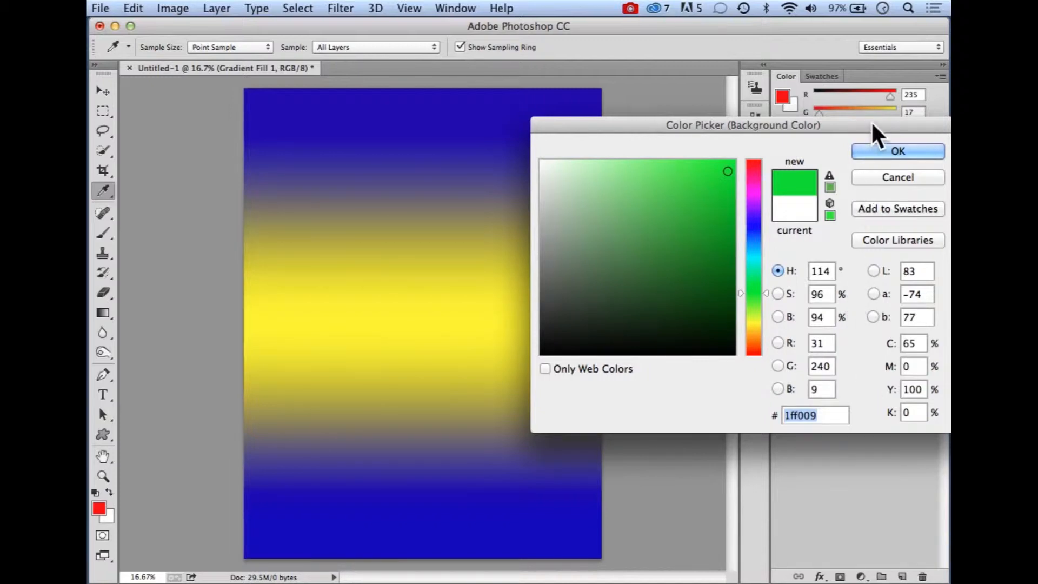
left_click(875, 149)
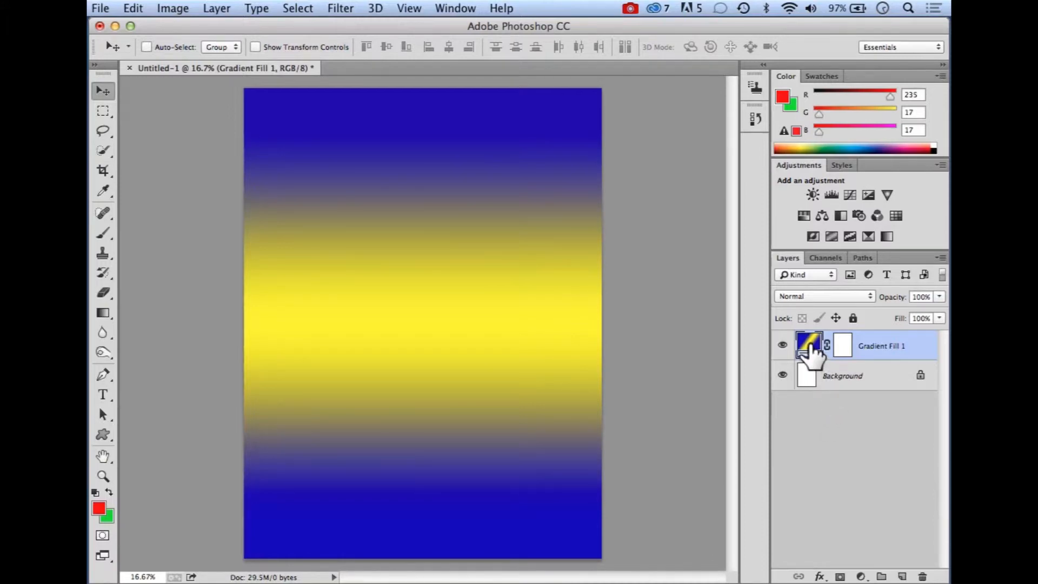
Reopen the fill layer's gradient for editing and add a red (#eb1111) colour stop at 31%
double_click(811, 346)
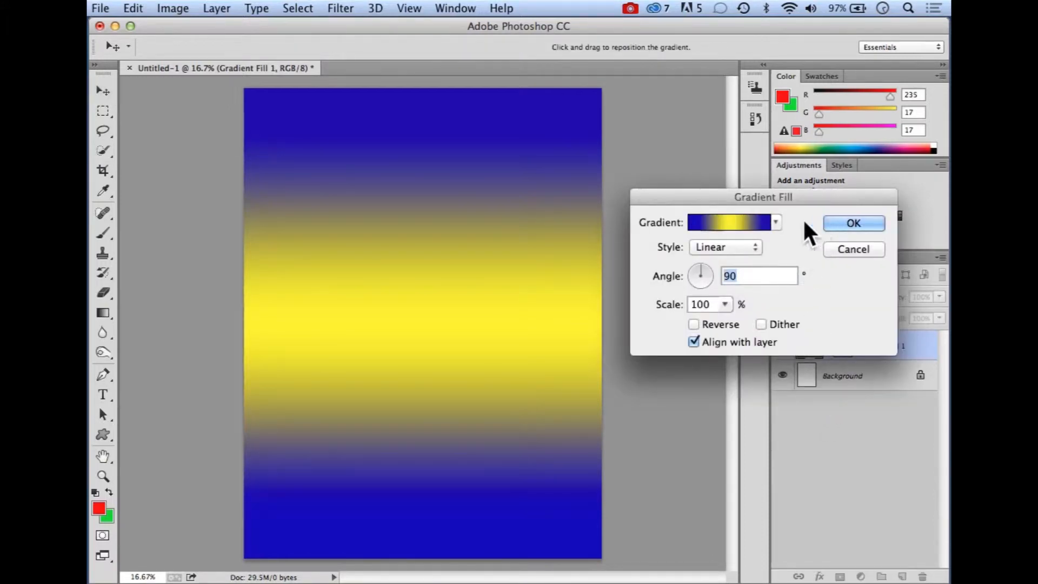
left_click(734, 222)
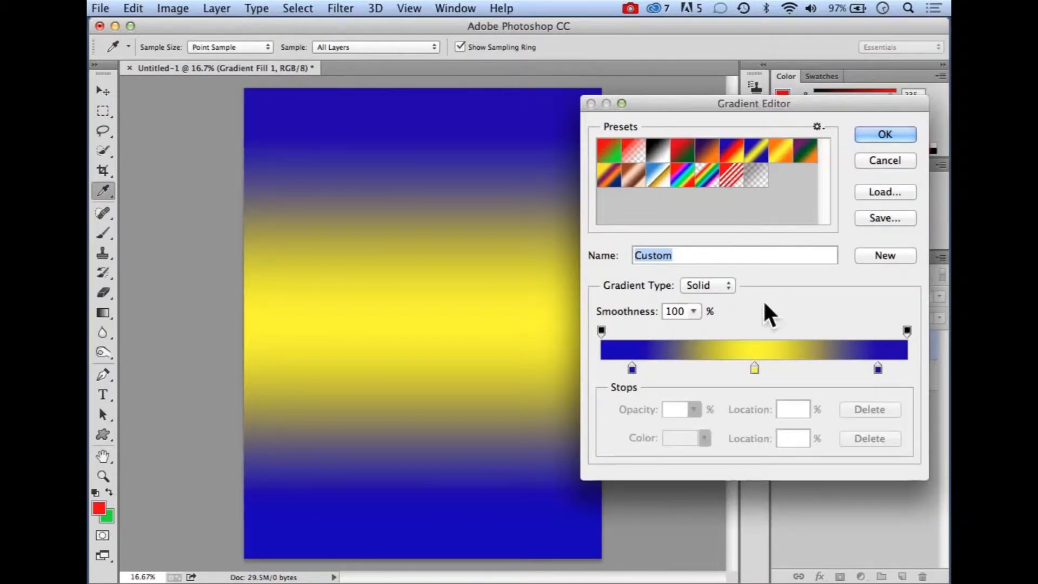
left_click(697, 368)
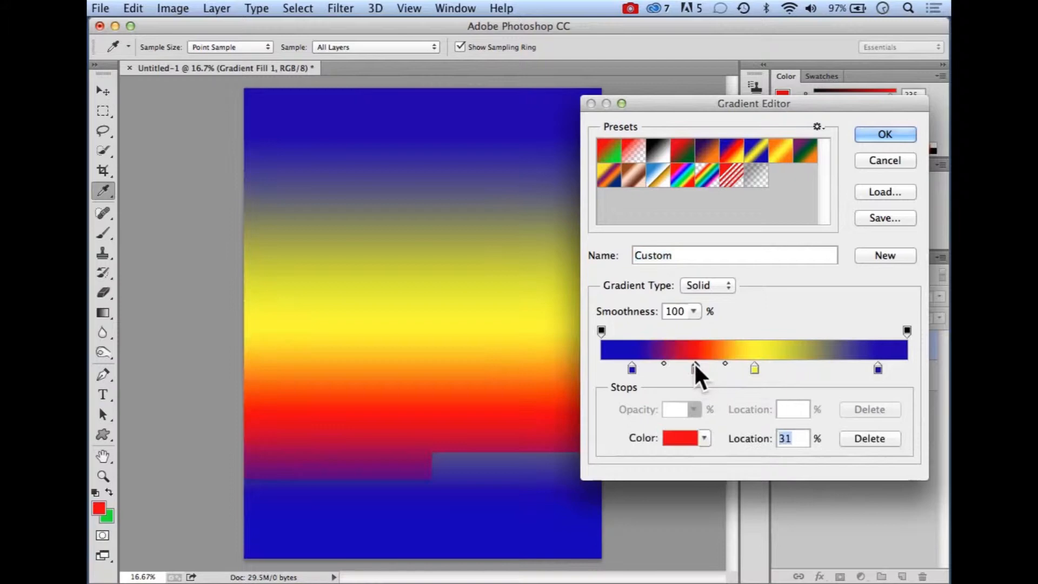
left_click(679, 439)
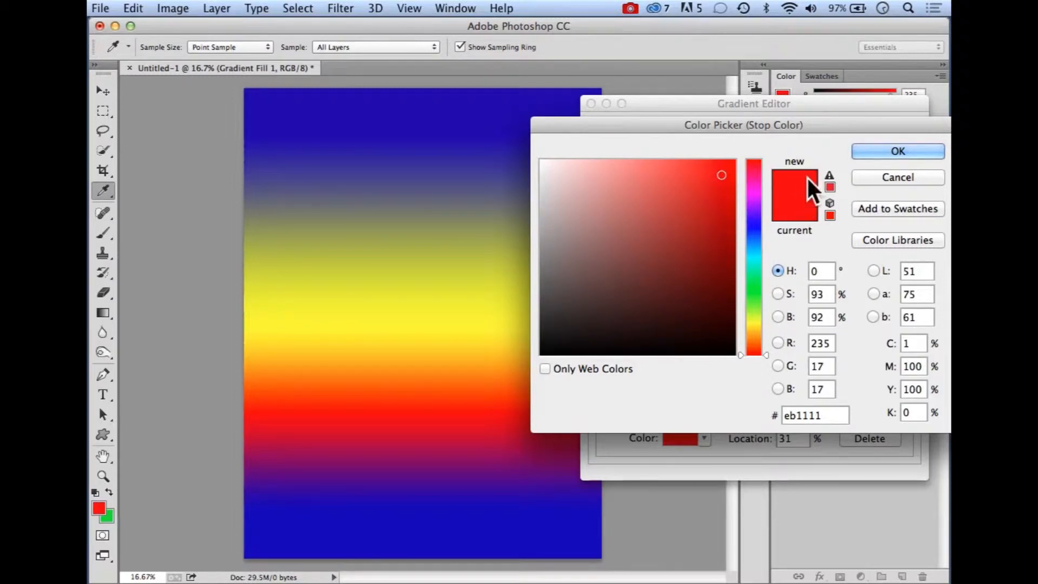
left_click(904, 152)
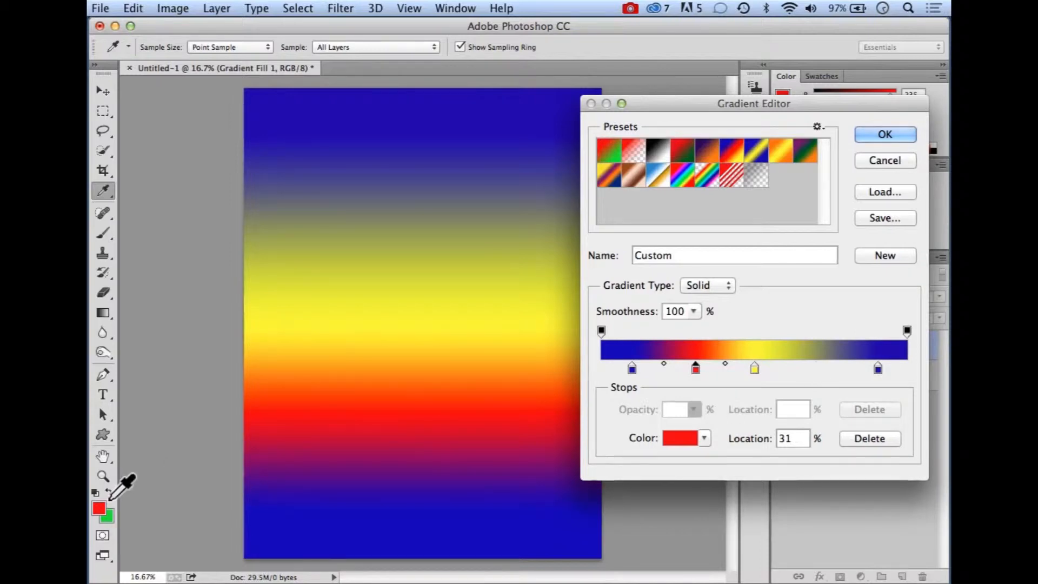
Add a stop in the green background colour between yellow and the right blue, moving it to 74% and shifting the red and yellow stops likewise
left_click(816, 368)
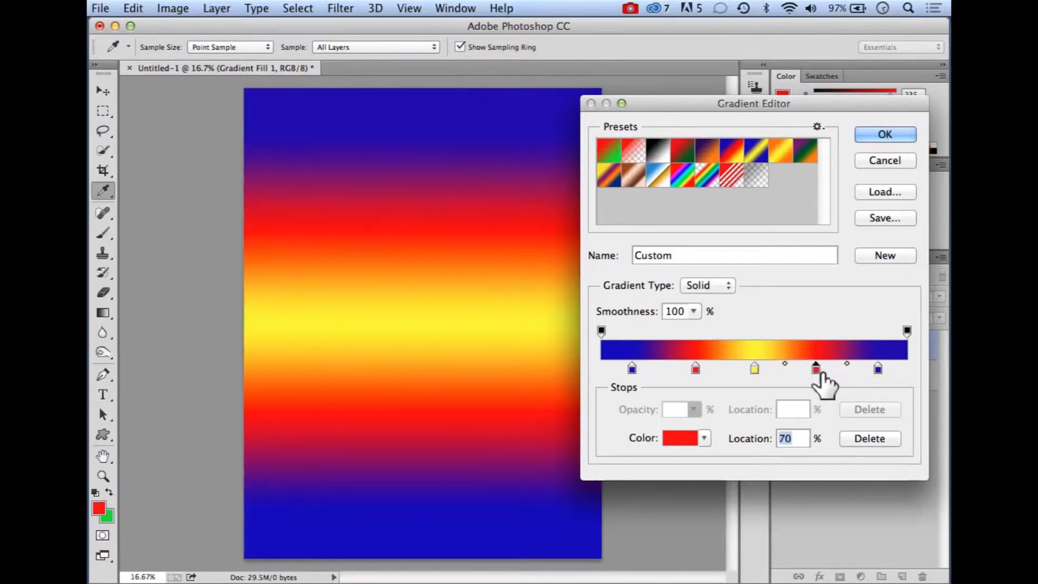
left_click(108, 519)
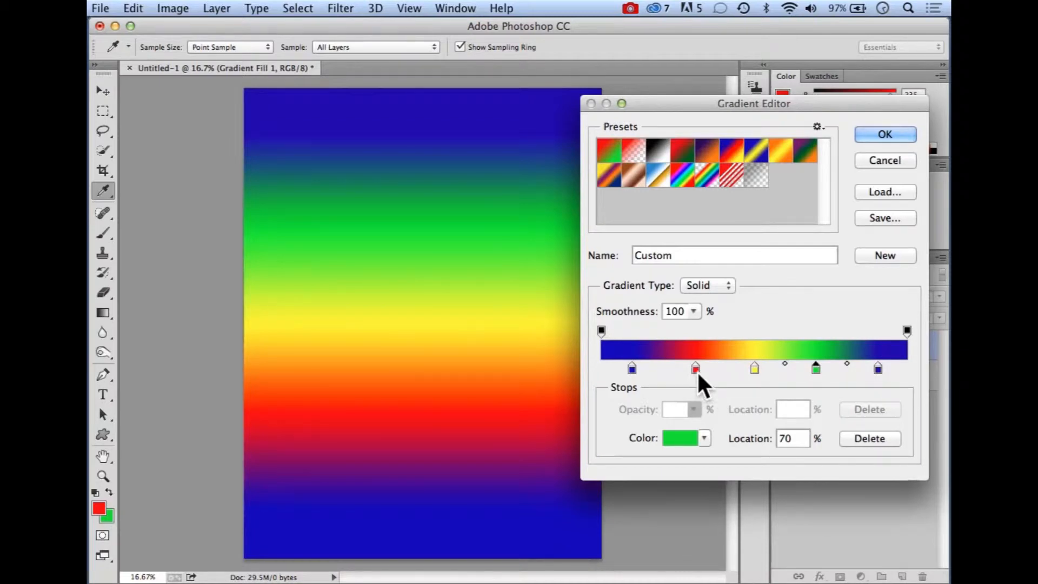
left_click_drag(695, 370, 827, 369)
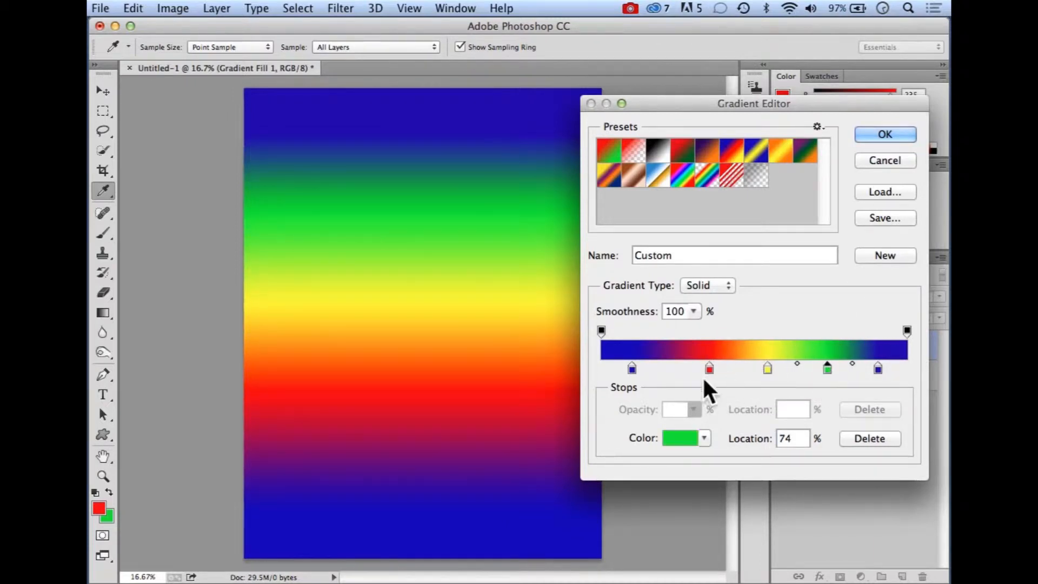
Add a colour stop at 22% between the left blue and red stops and colour it dark grey-green (#384636)
left_click(668, 369)
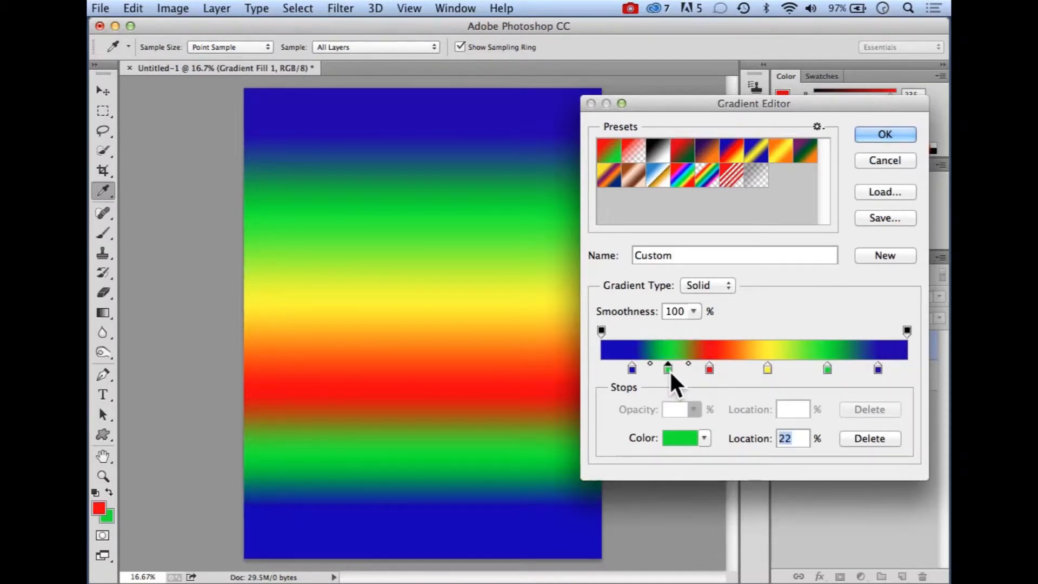
left_click(679, 441)
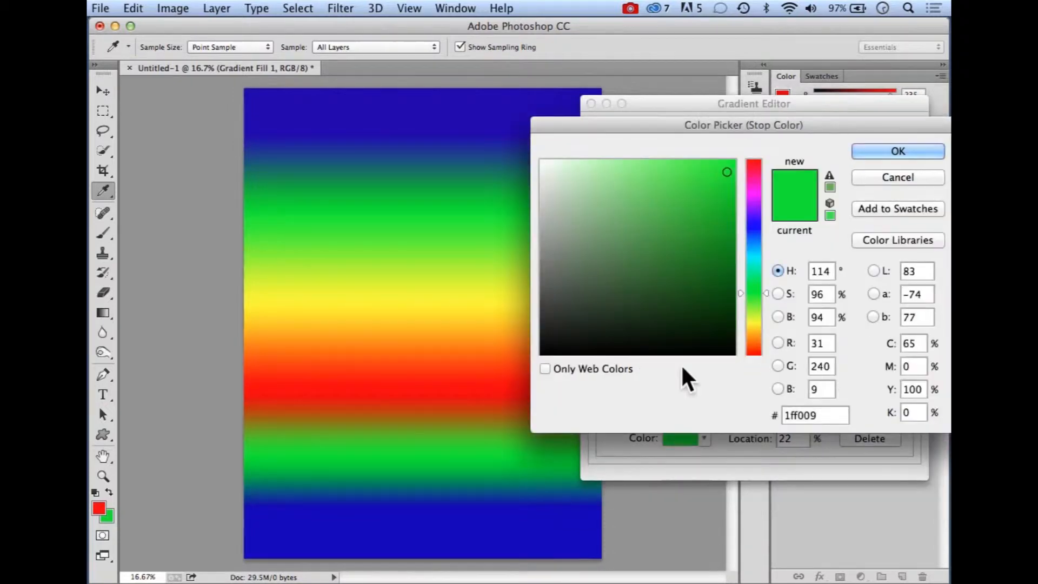
left_click(583, 301)
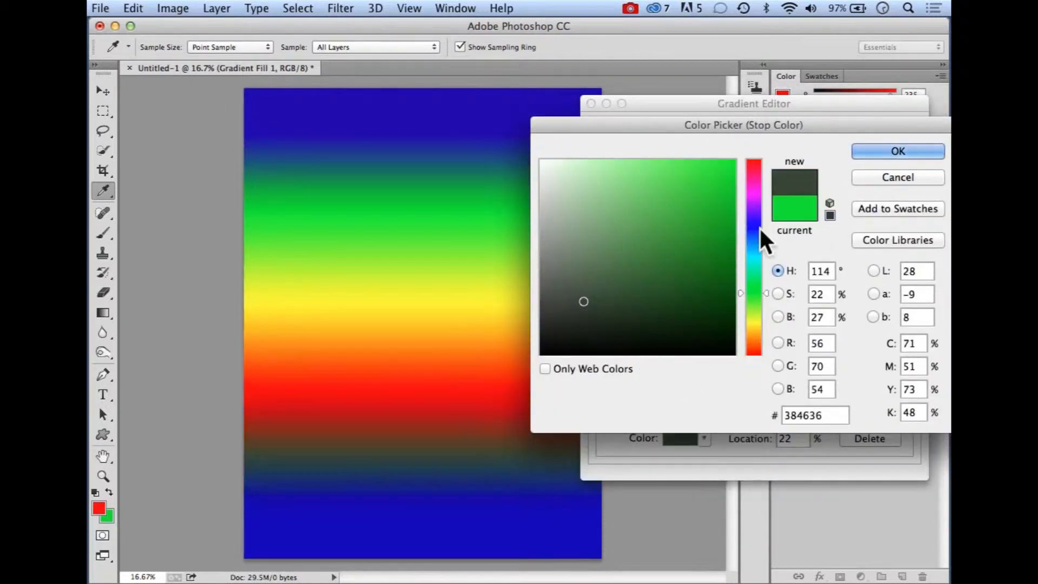
left_click(854, 151)
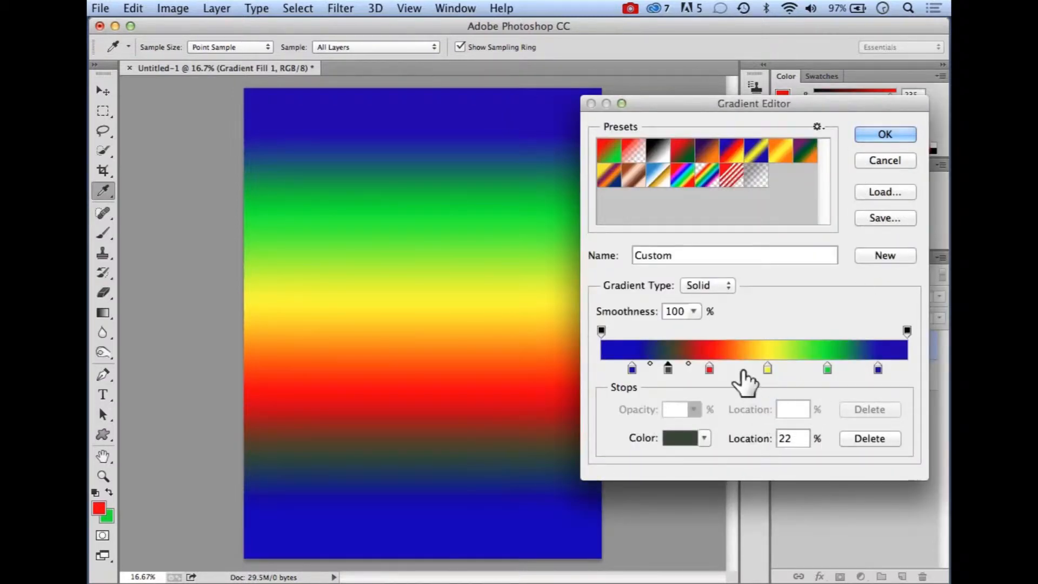
Add a colour stop at 46% between the red and yellow stops and colour it grey-blue (#9397ac)
left_click_drag(668, 368, 741, 368)
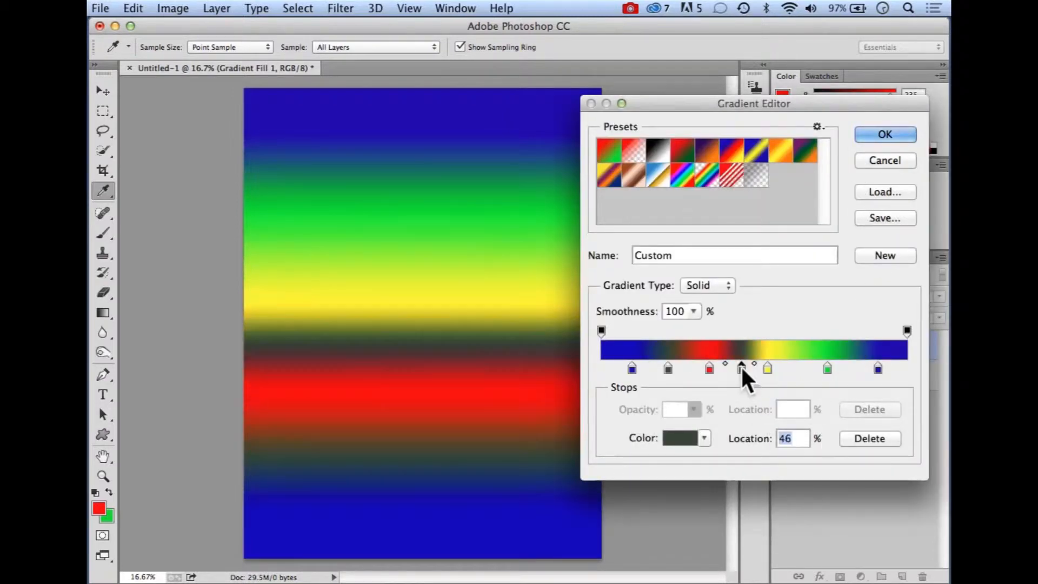
left_click(682, 438)
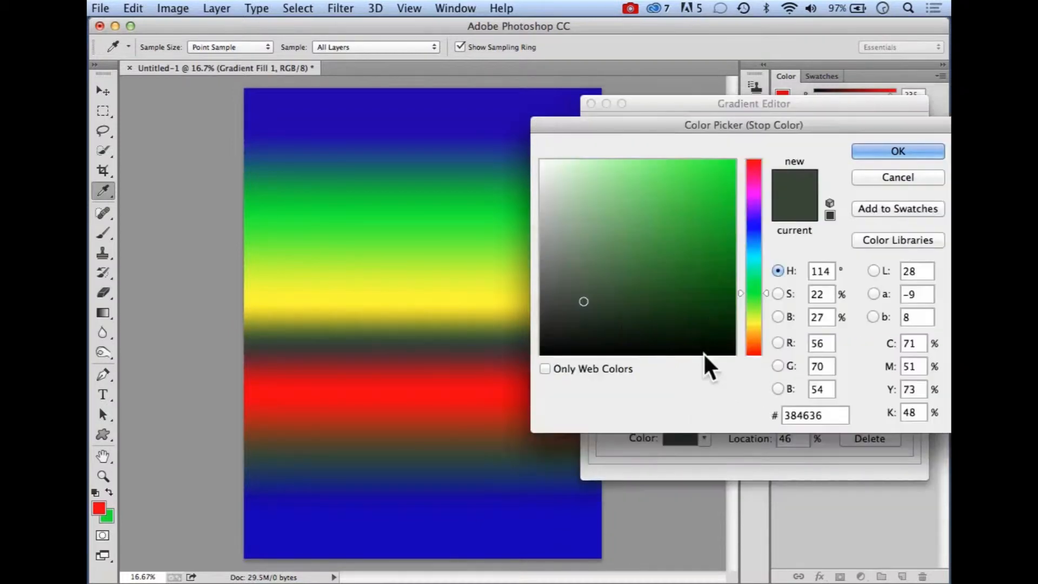
left_click(753, 231)
left_click(568, 223)
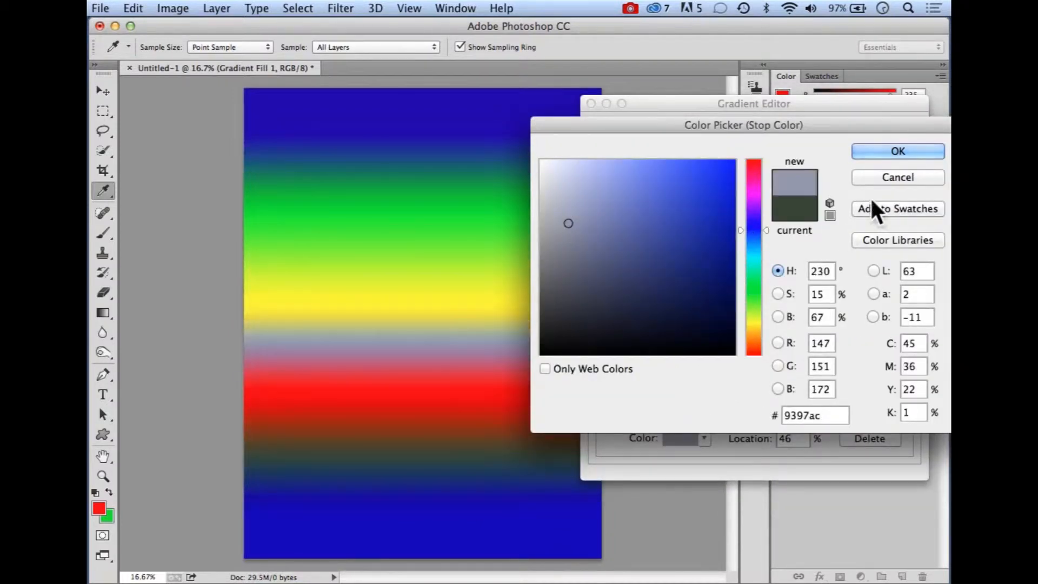
left_click(885, 151)
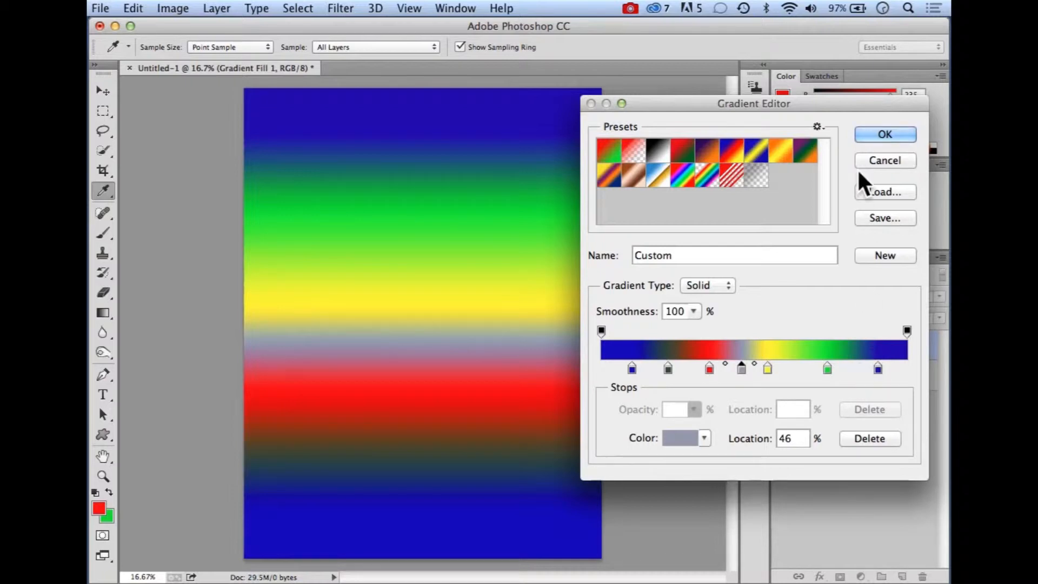
Move the two blue stops to the ends of the gradient, at 0% and 100%
left_click(632, 368)
left_click_drag(625, 370, 596, 370)
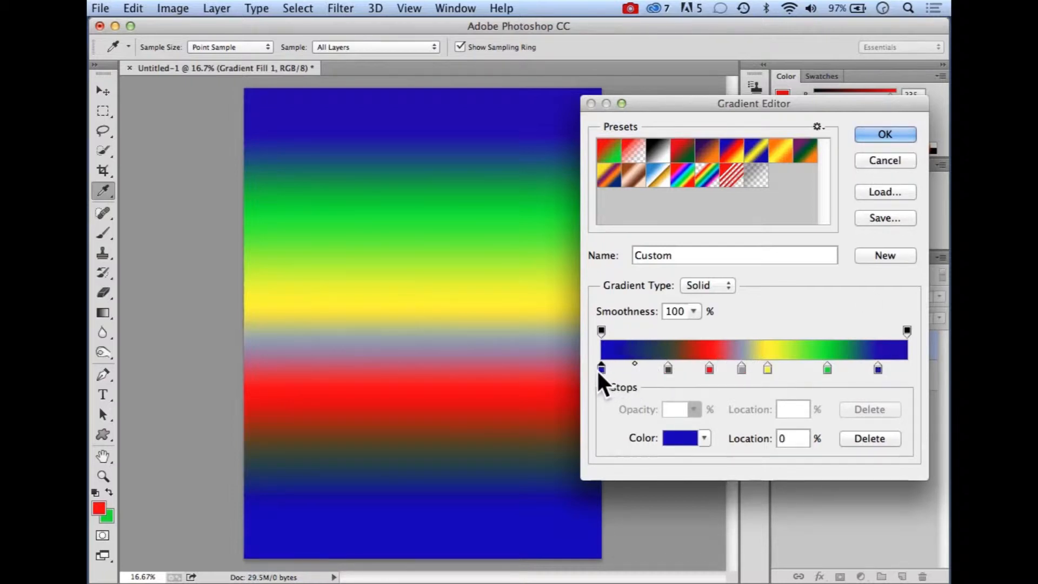
left_click_drag(877, 370, 908, 369)
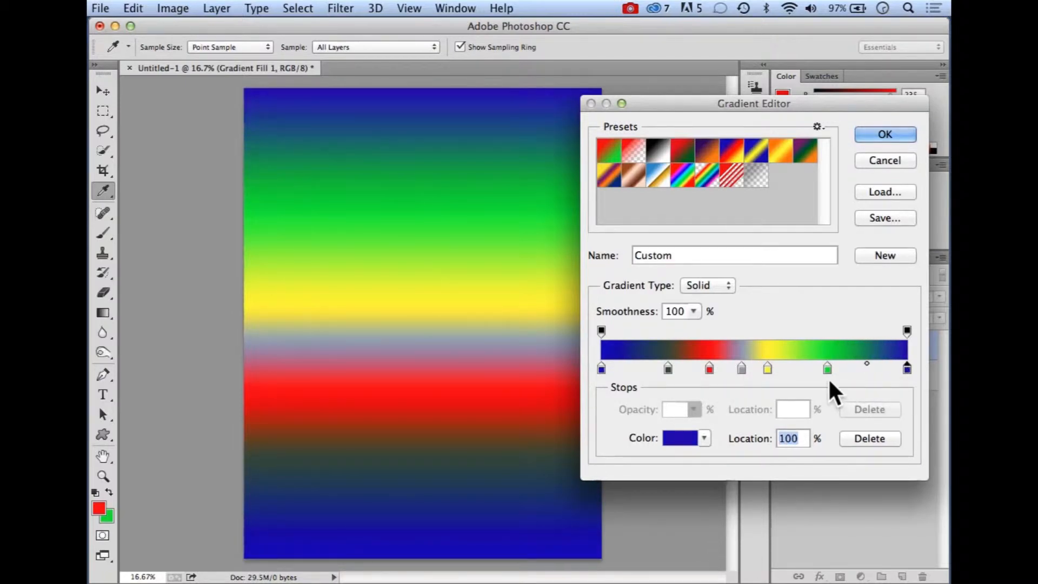
Spread out the inner stops with green at 83%, grey-blue at 50% and dark grey-green at 16%, shift yellow between them, and accept the gradient
left_click_drag(828, 369, 855, 369)
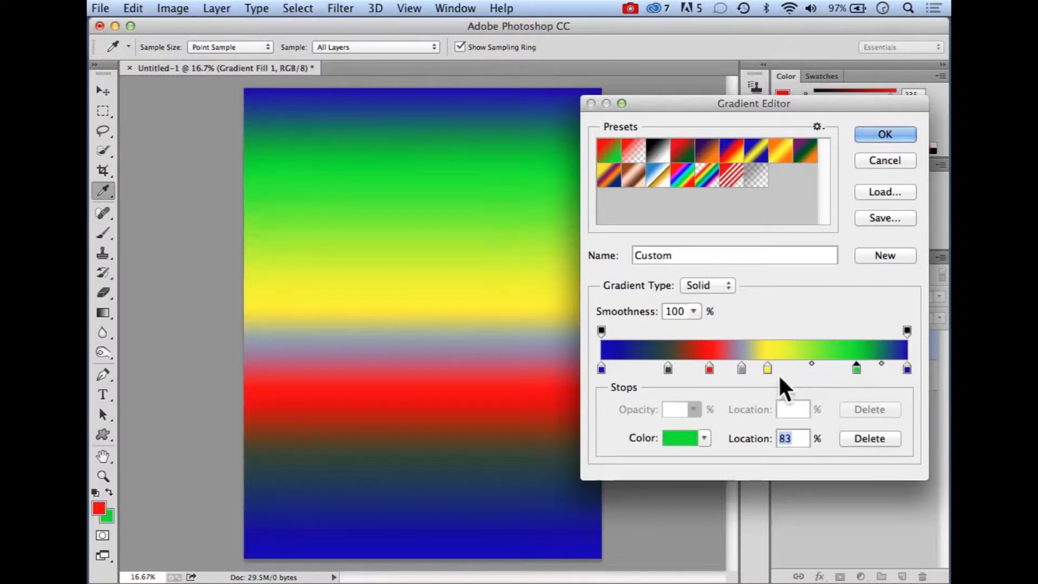
mouse_move(767, 368)
left_mouse_down()
mouse_move(798, 371)
mouse_move(752, 368)
left_mouse_up()
left_click(741, 368)
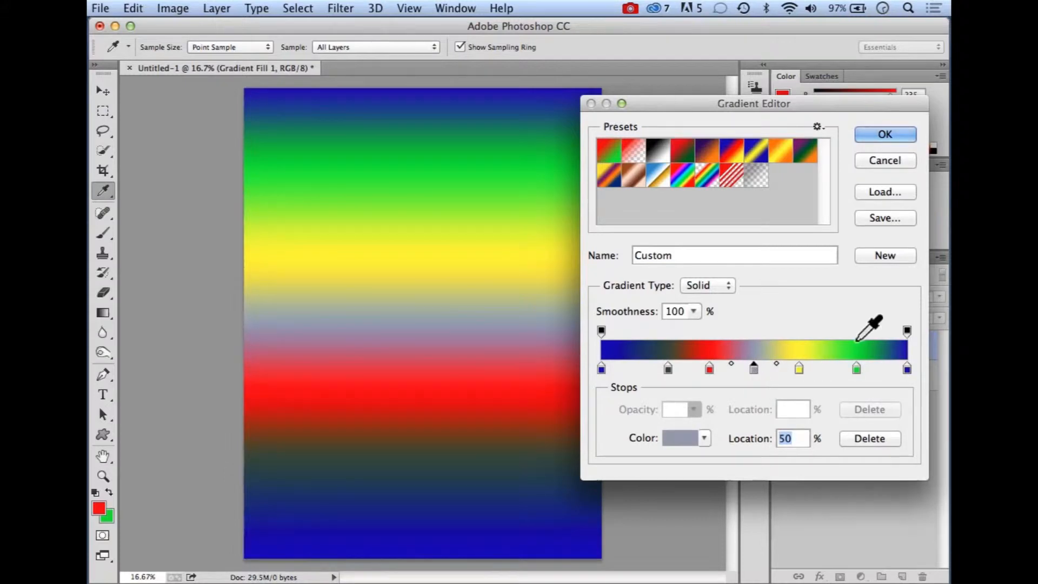
left_click_drag(667, 371, 650, 368)
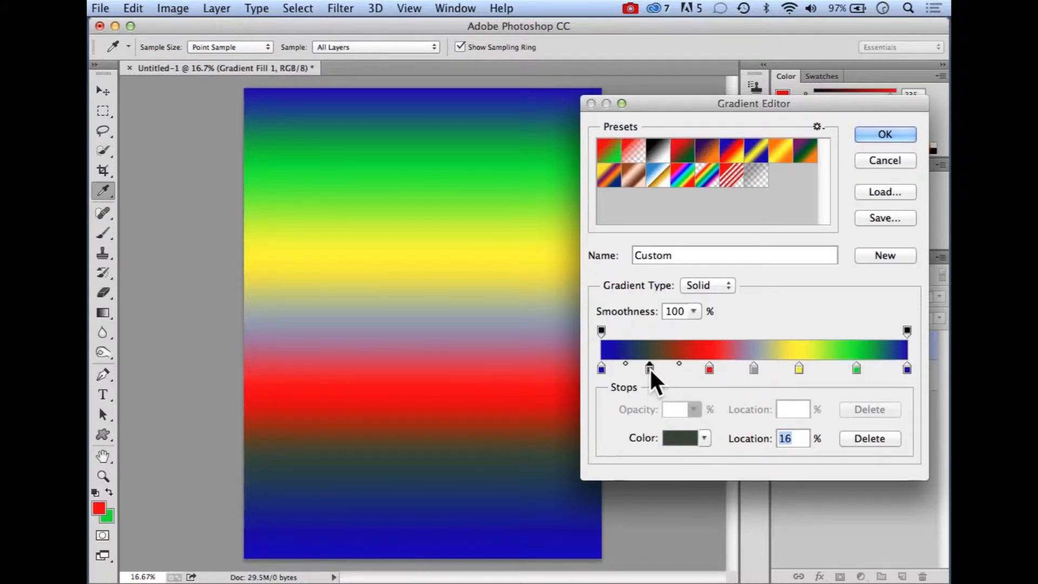
left_click(892, 131)
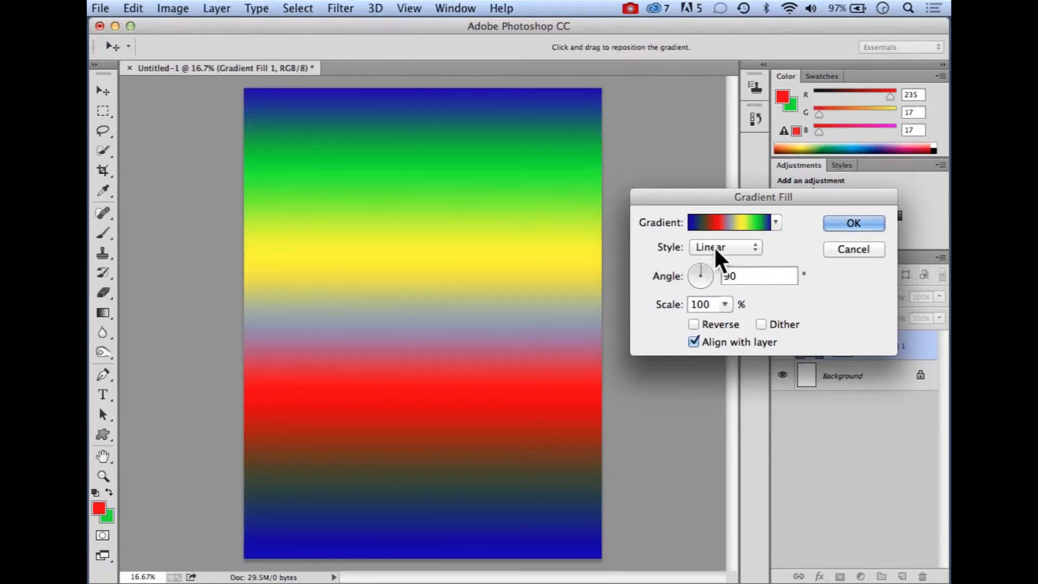
Preview the gradient in the Radial, Angle and Reflected styles, and review its colour stops in the Gradient Editor
left_click(755, 248)
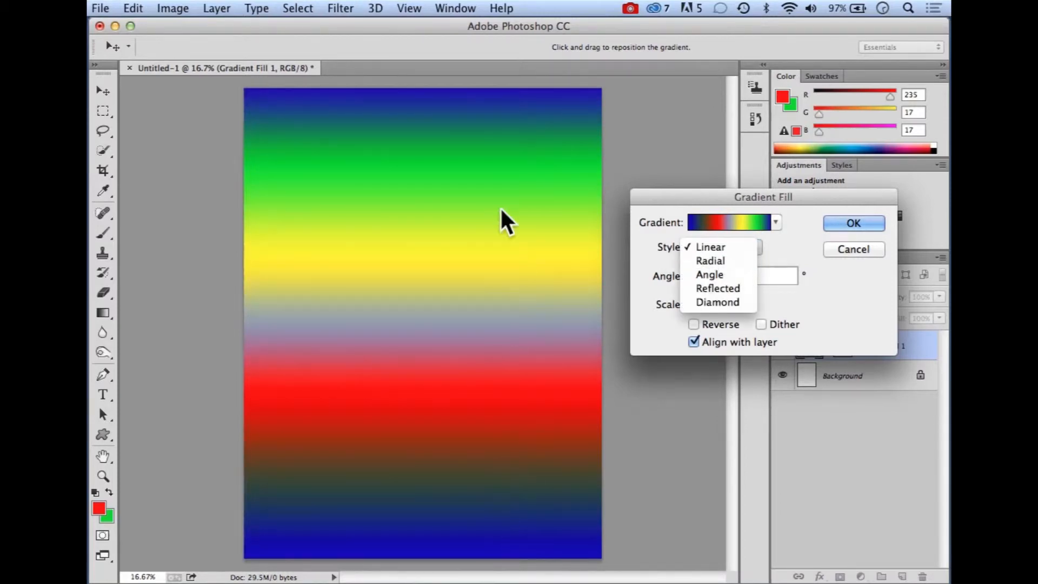
left_click(715, 262)
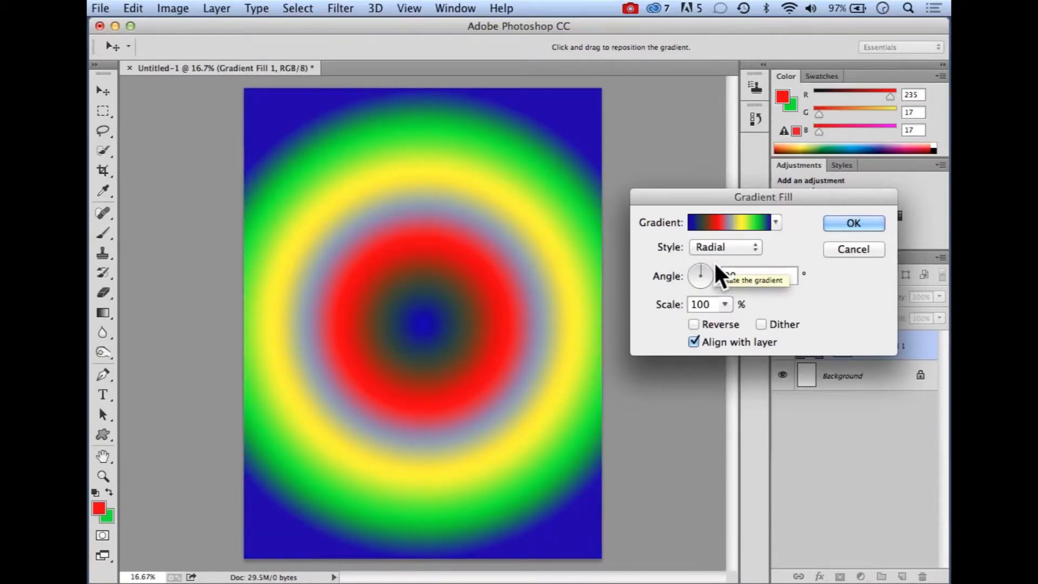
left_click(754, 248)
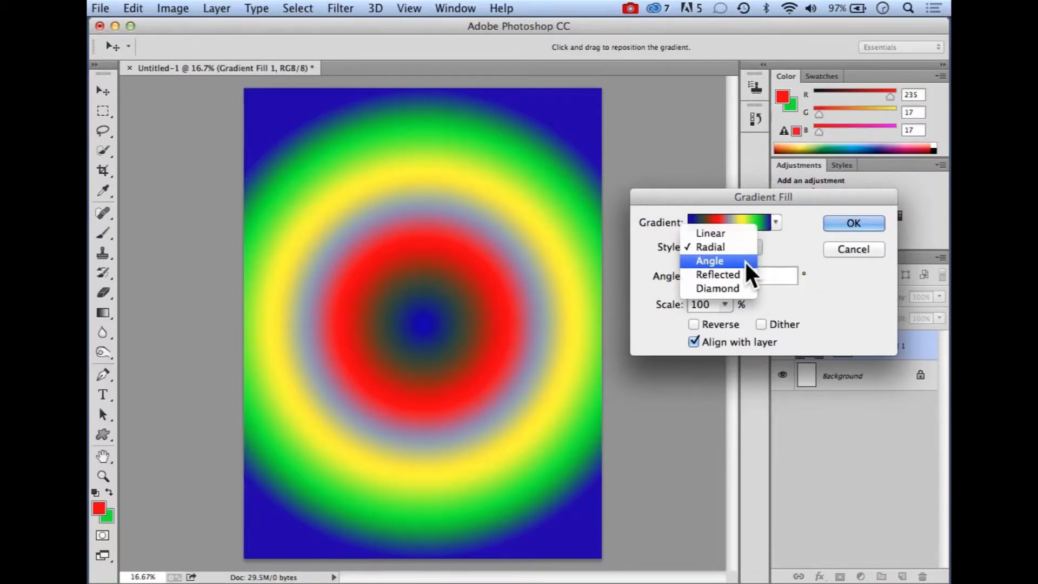
left_click(744, 261)
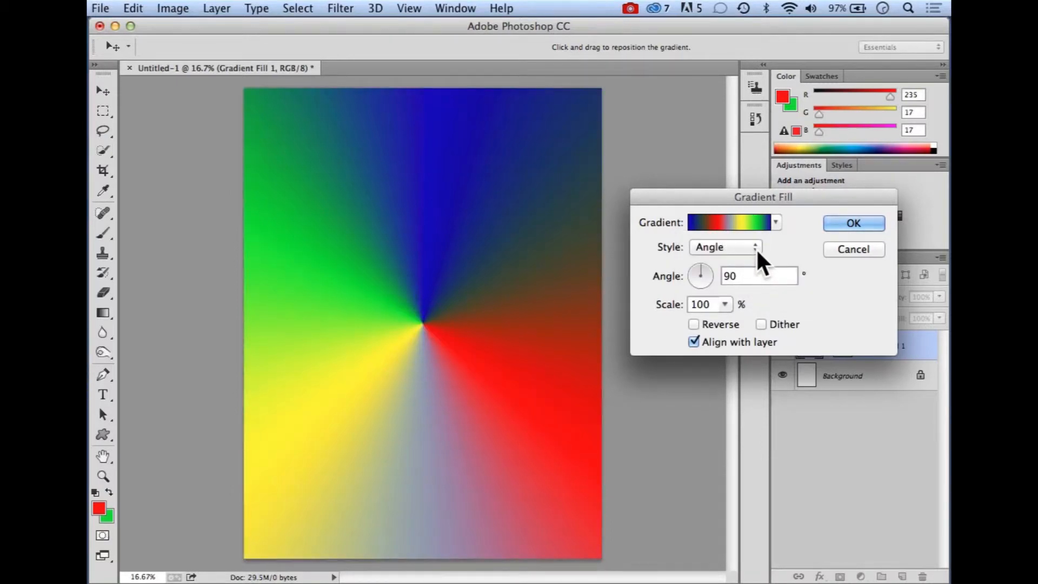
left_click(756, 247)
left_click(747, 261)
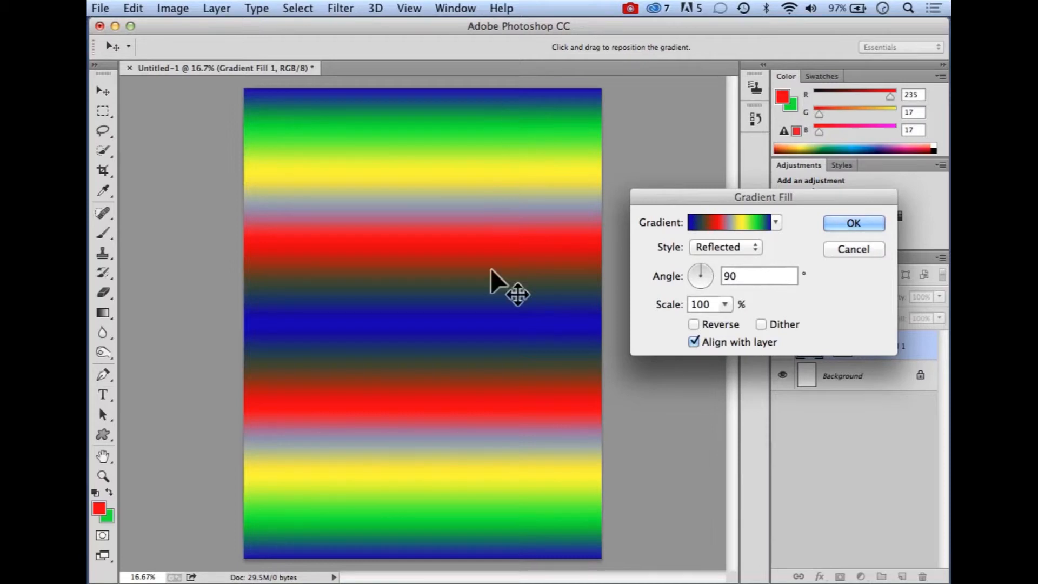
left_click(734, 223)
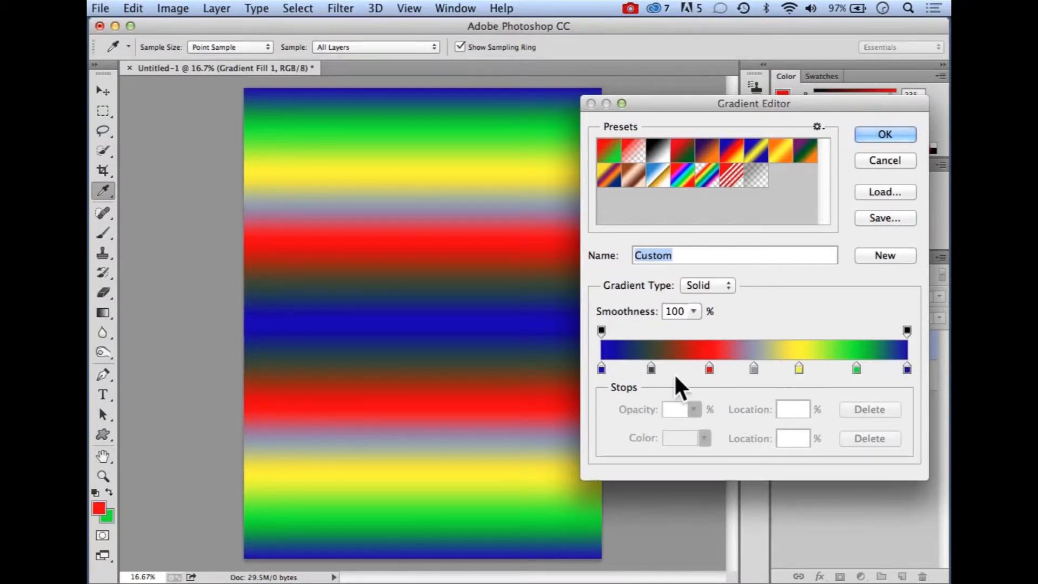
left_click(896, 135)
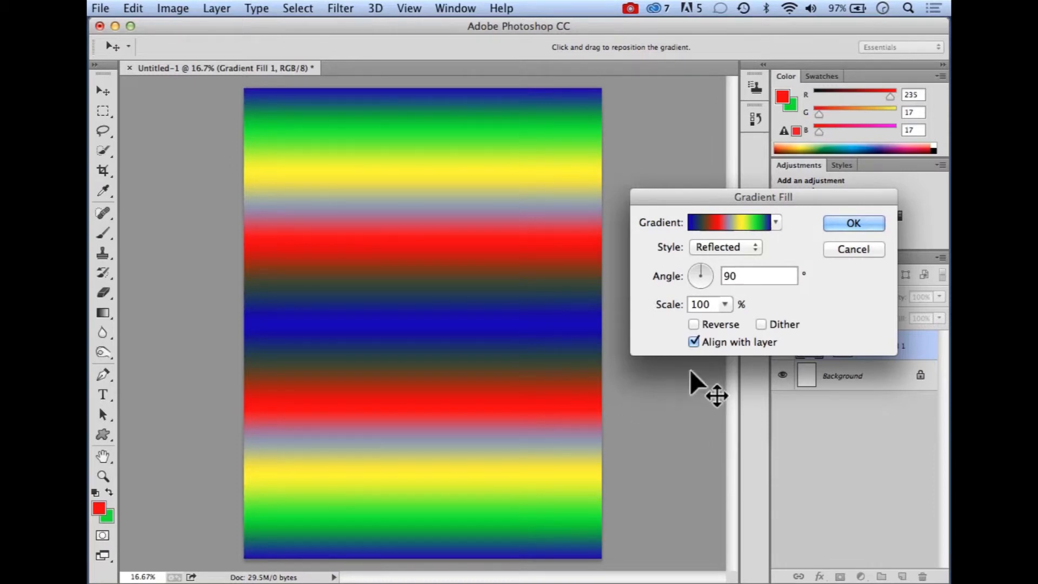
Set the gradient style to Diamond and rotate the gradient to an angle of -57.26°
left_click(755, 248)
left_click(719, 261)
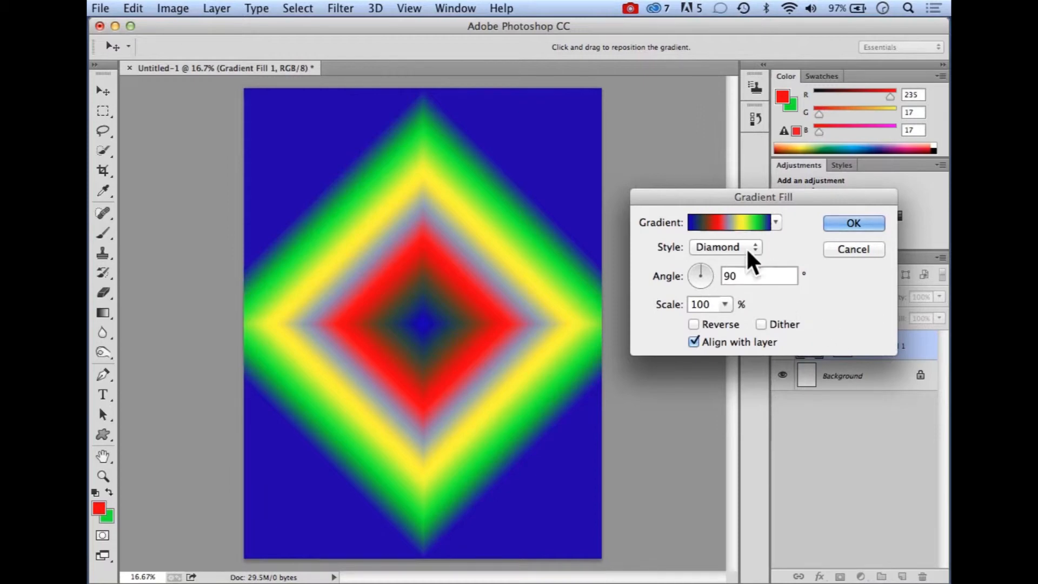
left_click(703, 268)
left_click_drag(700, 265, 702, 267)
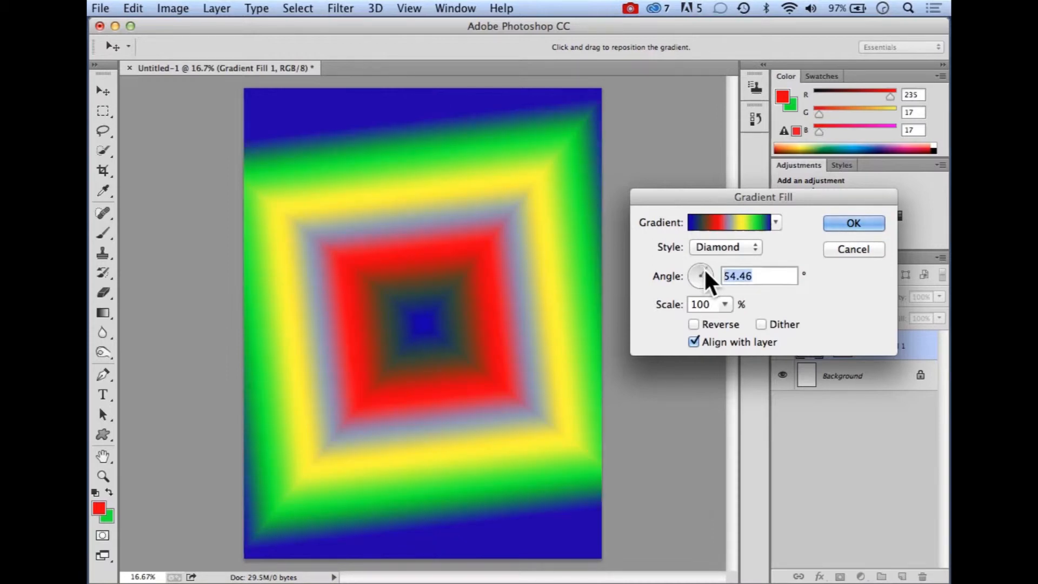
left_click_drag(705, 267, 709, 284)
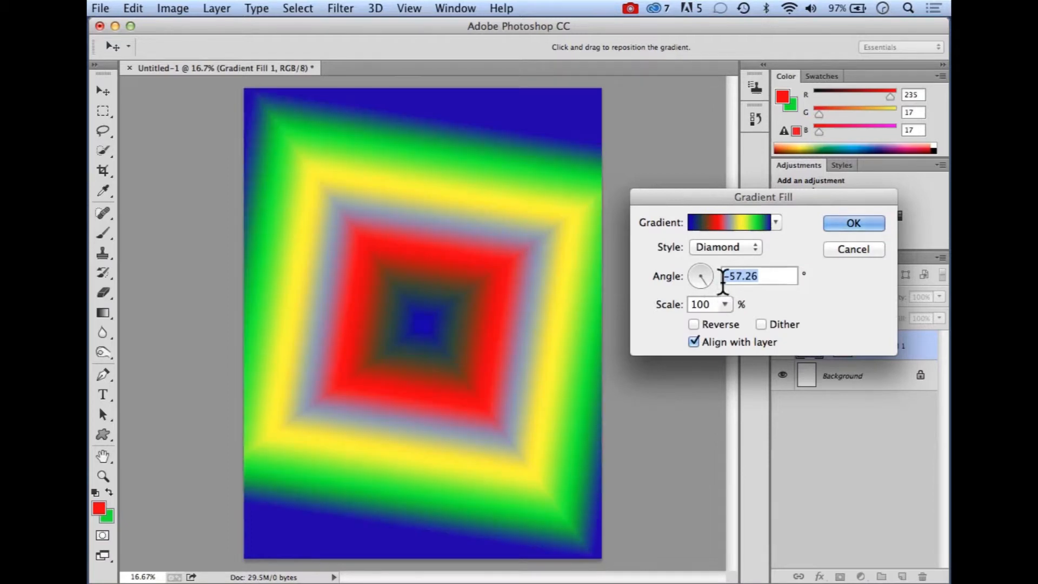
Try the Radial style at an angle of -34.99°, and return to the Diamond style at 26.57°
left_click(756, 247)
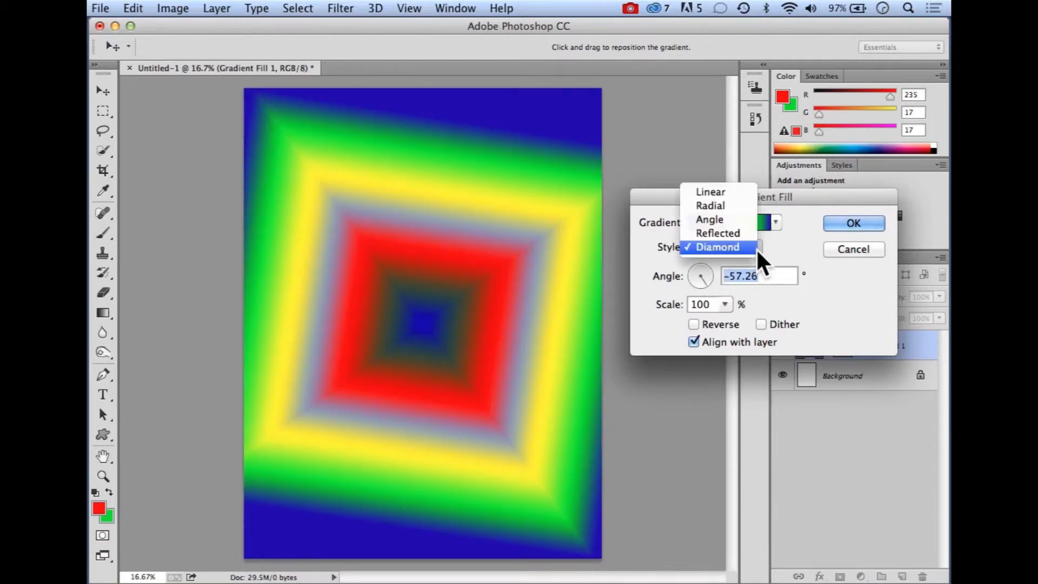
left_click(718, 207)
left_click(705, 280)
mouse_move(706, 280)
left_mouse_down()
mouse_move(693, 279)
mouse_move(700, 265)
mouse_move(706, 278)
left_mouse_up()
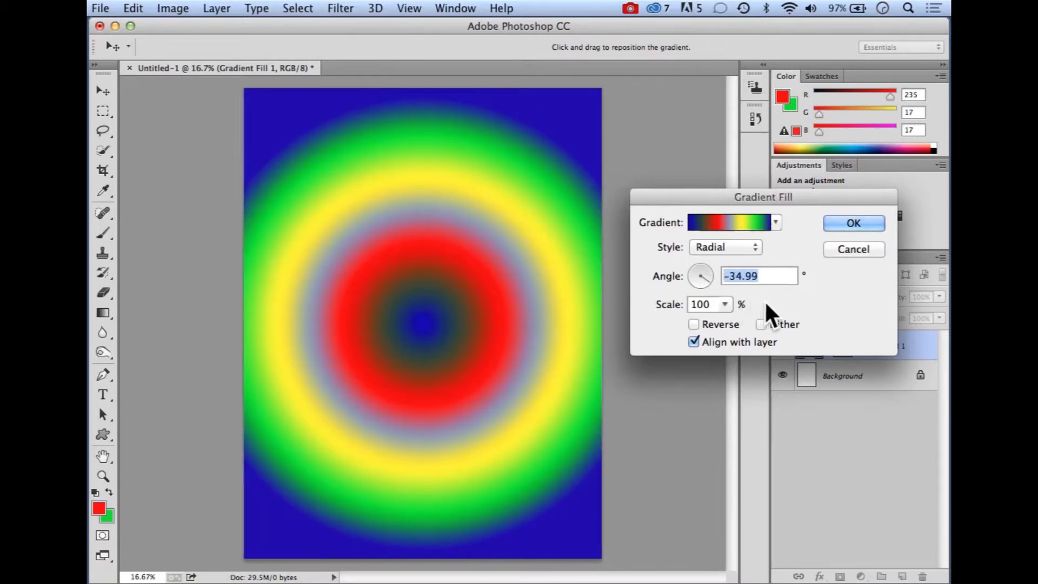
left_click(724, 247)
left_click(724, 287)
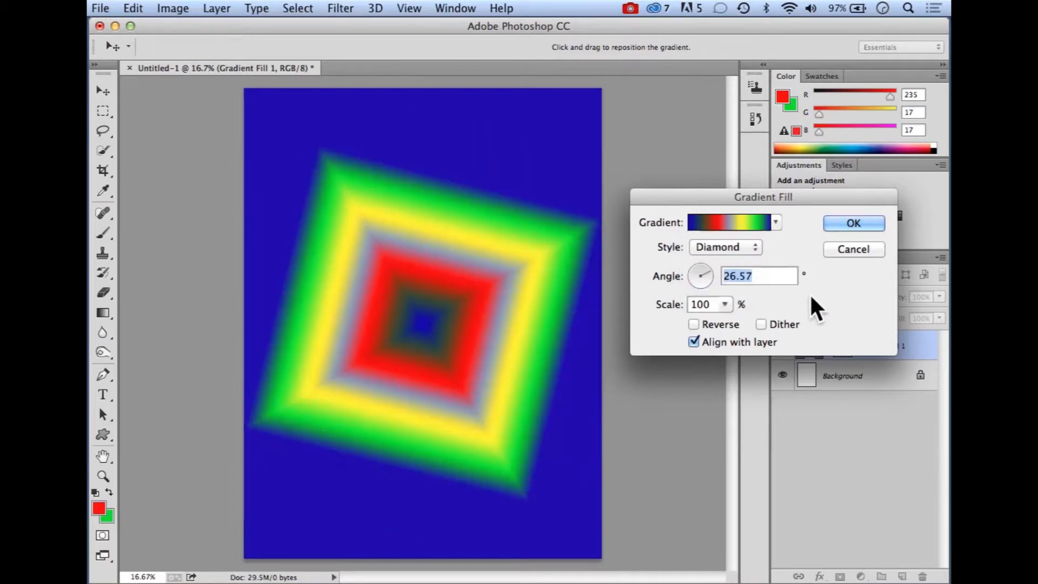
Reverse the gradient's colours, scale it to 94%, and accept the gradient fill
left_click(693, 322)
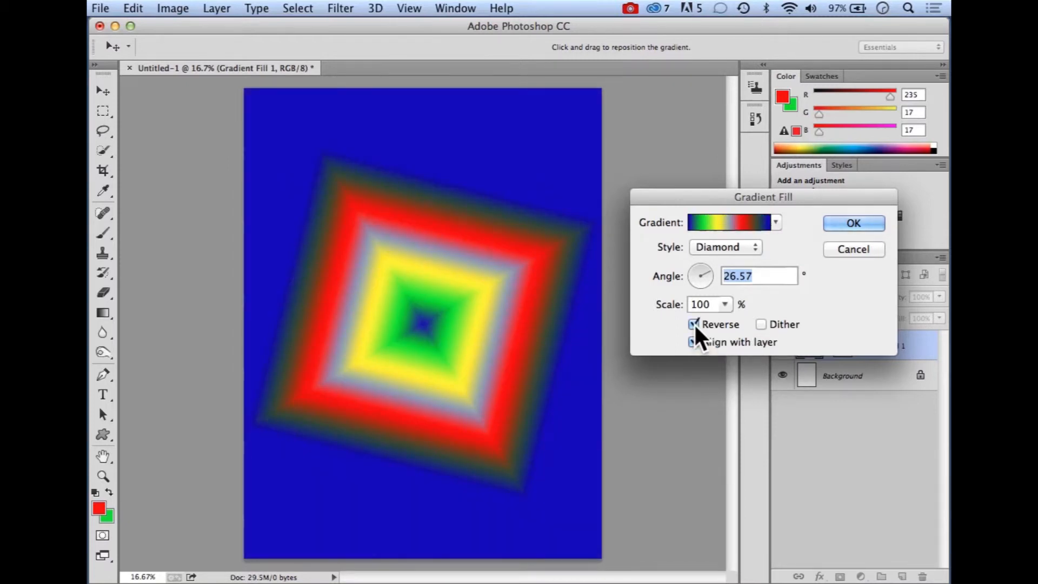
left_click(693, 323)
left_click(693, 323)
left_click(725, 304)
mouse_move(726, 320)
left_mouse_down()
mouse_move(742, 322)
mouse_move(727, 321)
left_mouse_up()
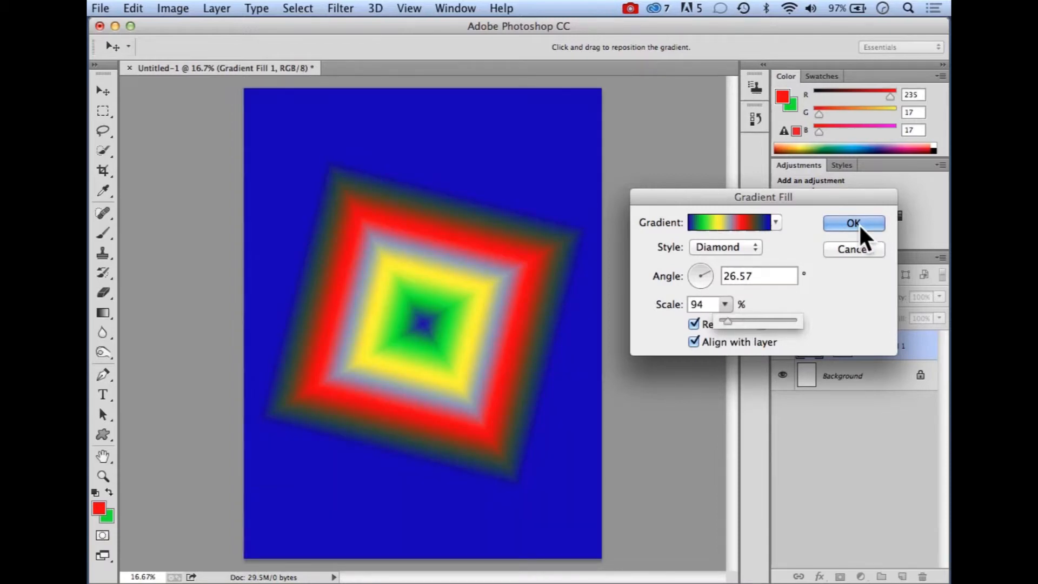
left_click(859, 222)
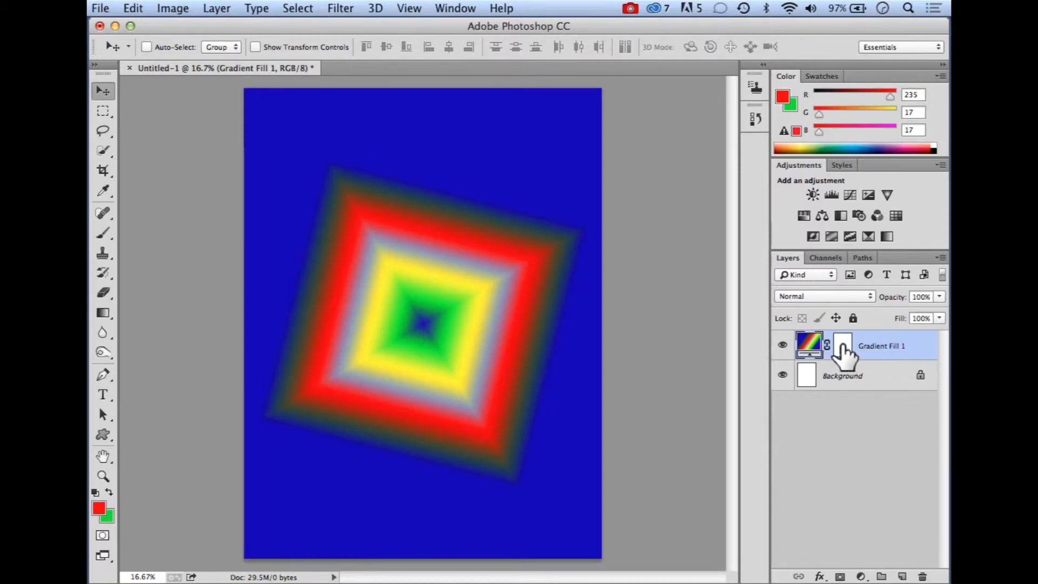
Test the gradient layer's mask by inverting it, painting white over the centre with a soft brush, and refilling the mask with white
double_click(842, 346)
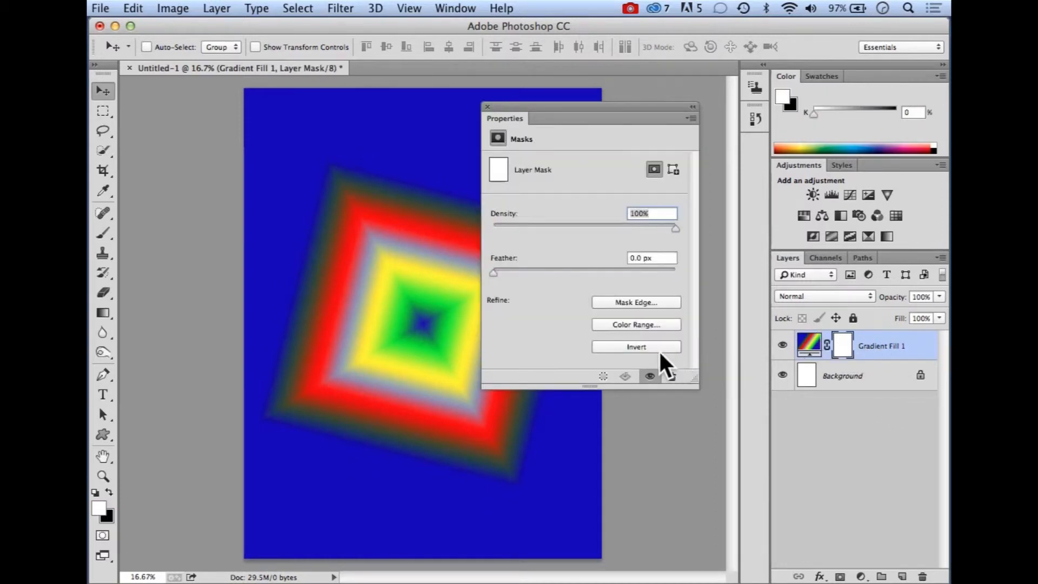
left_click(660, 347)
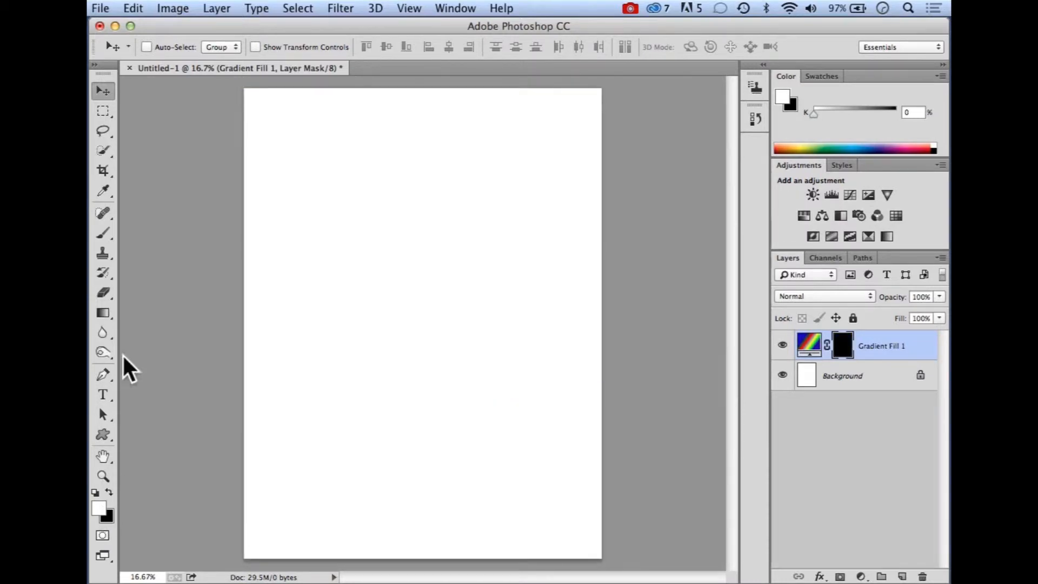
left_click(103, 233)
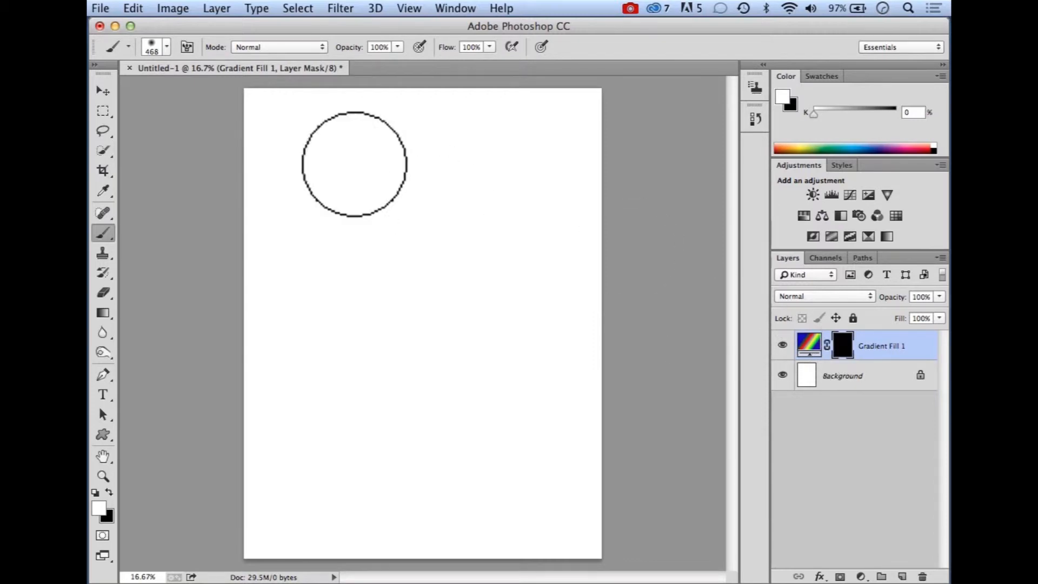
mouse_move(341, 271)
left_mouse_down()
mouse_move(361, 258)
mouse_move(466, 301)
mouse_move(472, 364)
mouse_move(501, 305)
mouse_move(453, 428)
mouse_move(474, 441)
mouse_move(357, 419)
mouse_move(347, 427)
mouse_move(333, 415)
mouse_move(335, 436)
mouse_move(375, 456)
mouse_move(498, 476)
mouse_move(532, 428)
mouse_move(529, 241)
mouse_move(480, 219)
mouse_move(388, 208)
mouse_move(323, 248)
mouse_move(315, 286)
mouse_move(330, 262)
mouse_move(321, 145)
mouse_move(393, 182)
mouse_move(522, 288)
mouse_move(516, 420)
mouse_move(509, 435)
mouse_move(481, 445)
mouse_move(448, 349)
mouse_move(383, 300)
mouse_move(373, 261)
mouse_move(403, 401)
mouse_move(389, 406)
mouse_move(368, 371)
mouse_move(476, 437)
mouse_move(435, 379)
mouse_move(445, 387)
mouse_move(473, 341)
mouse_move(370, 426)
mouse_move(328, 325)
mouse_move(331, 283)
mouse_move(331, 397)
mouse_move(357, 417)
mouse_move(397, 359)
mouse_move(368, 364)
mouse_move(436, 371)
left_mouse_up()
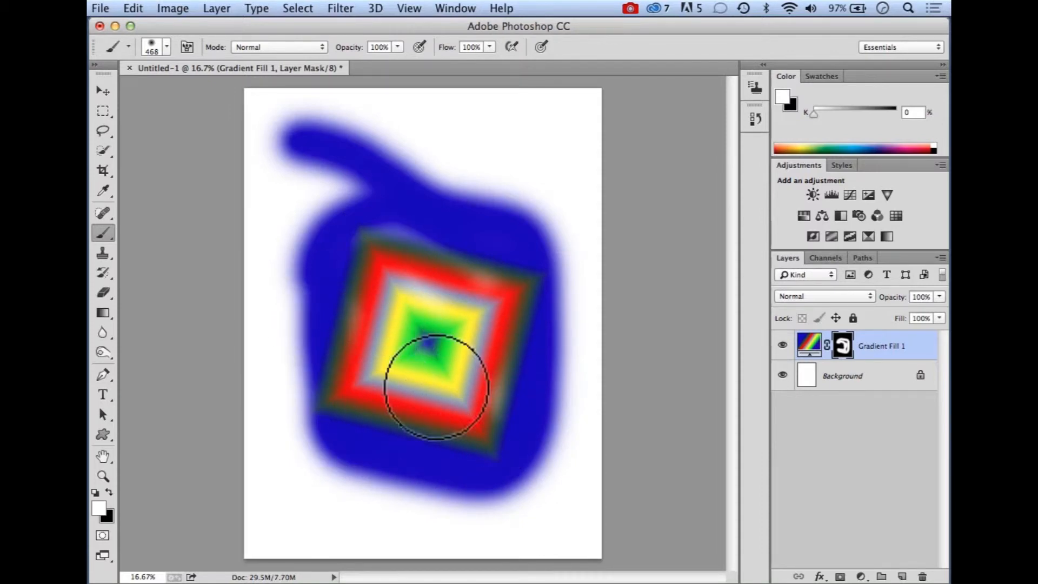
key("alt+BackSpace")
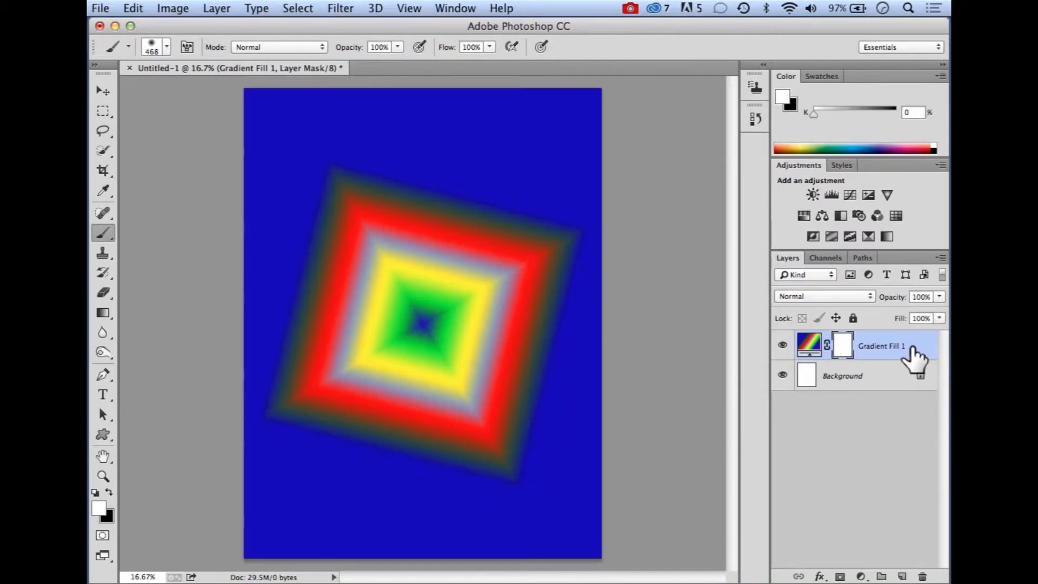
Delete the multicolour gradient layer and add a new gradient fill layer with the black-to-white preset
left_click_drag(915, 358, 922, 576)
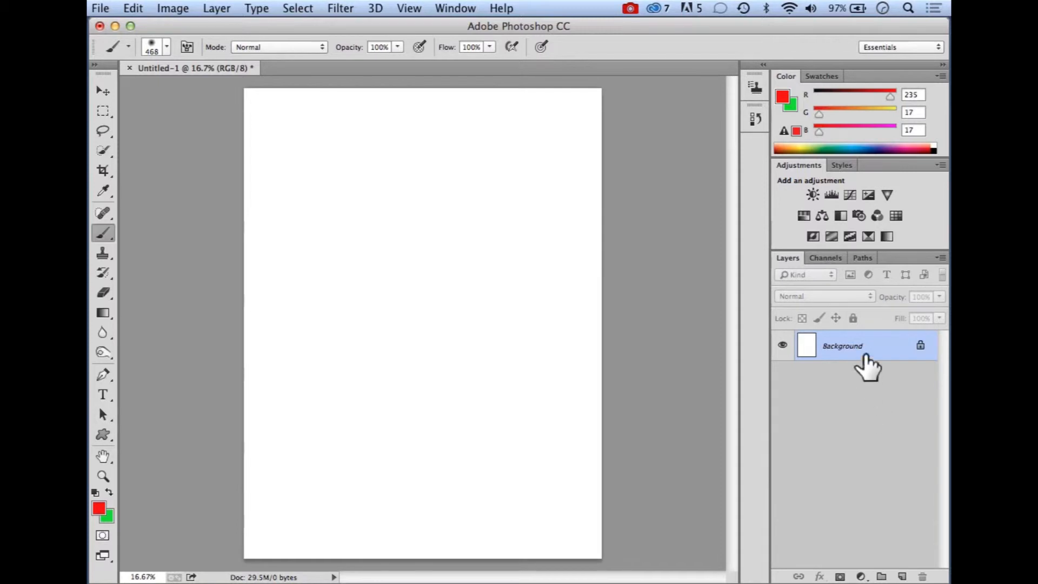
left_click(861, 576)
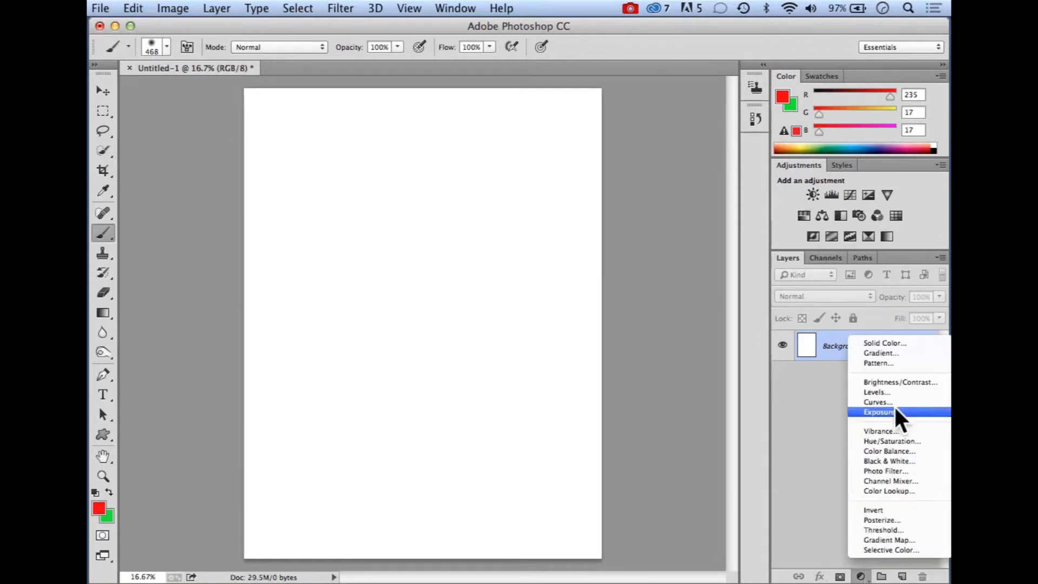
left_click(881, 355)
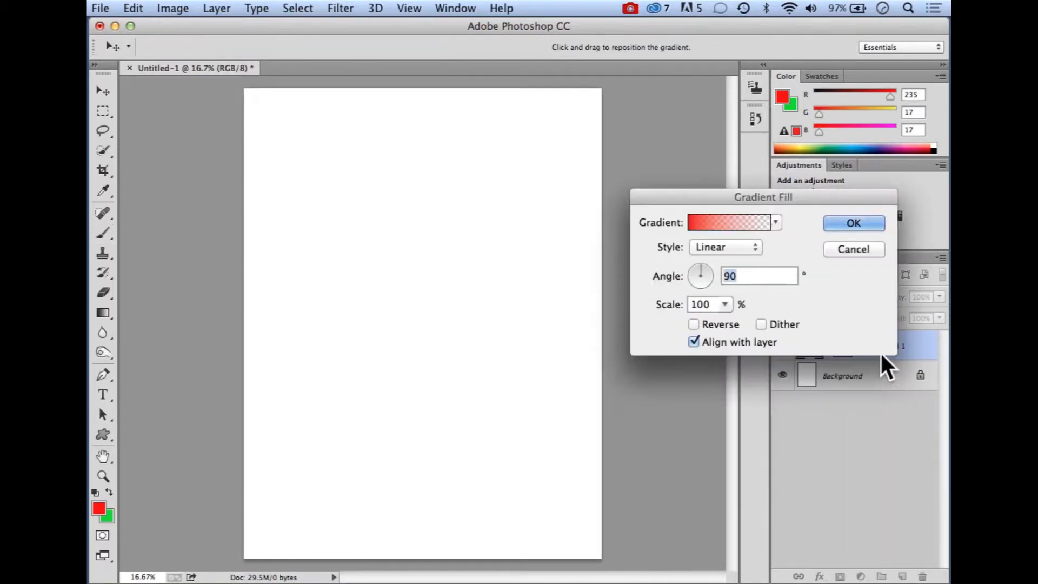
left_click(776, 222)
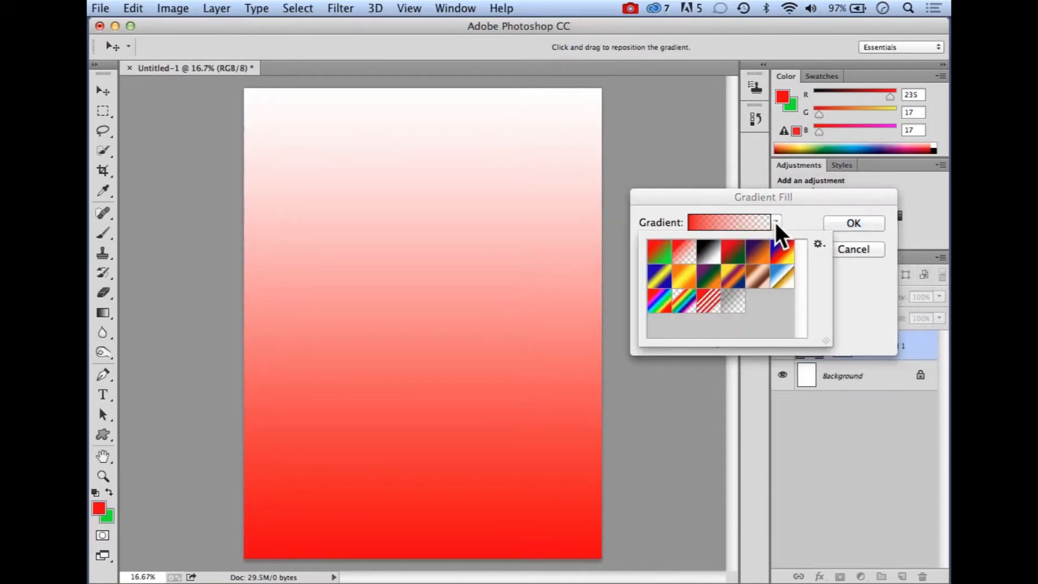
left_click(712, 252)
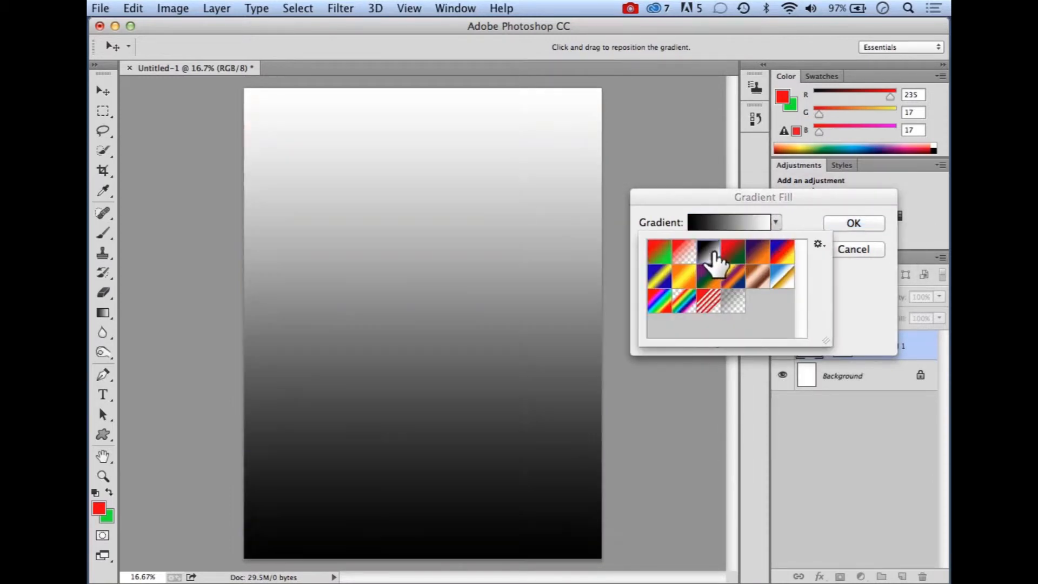
left_click(854, 223)
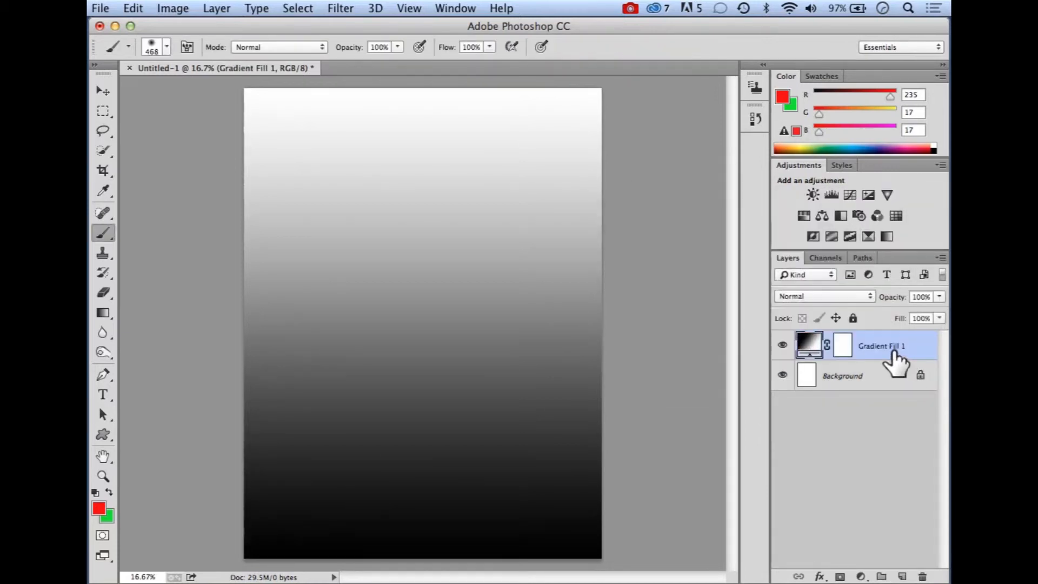
Duplicate the black-to-white gradient fill layer twice, and hide the background and all three gradient layers
left_click_drag(893, 352, 902, 575)
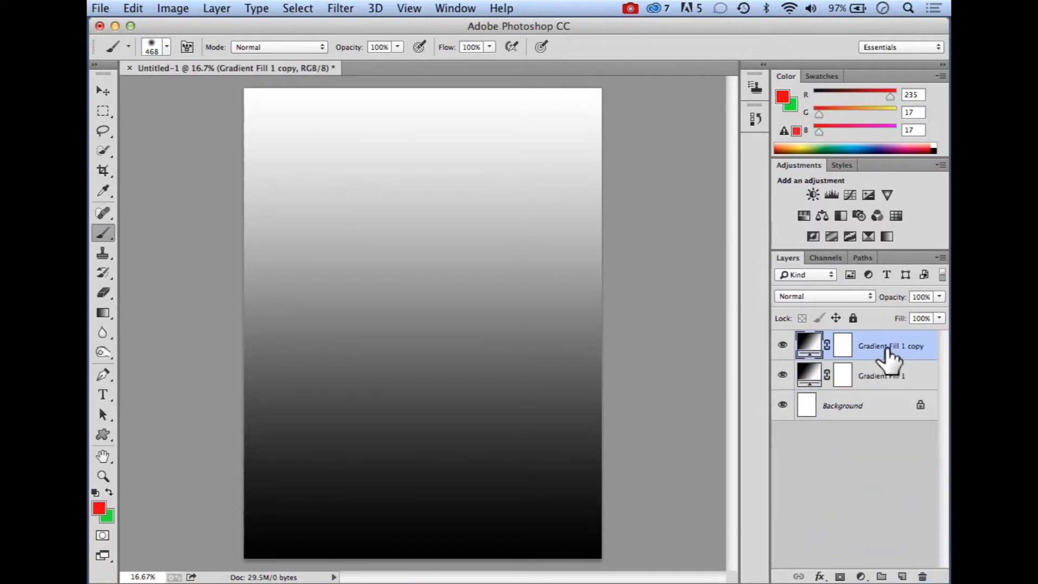
left_click_drag(888, 354, 902, 574)
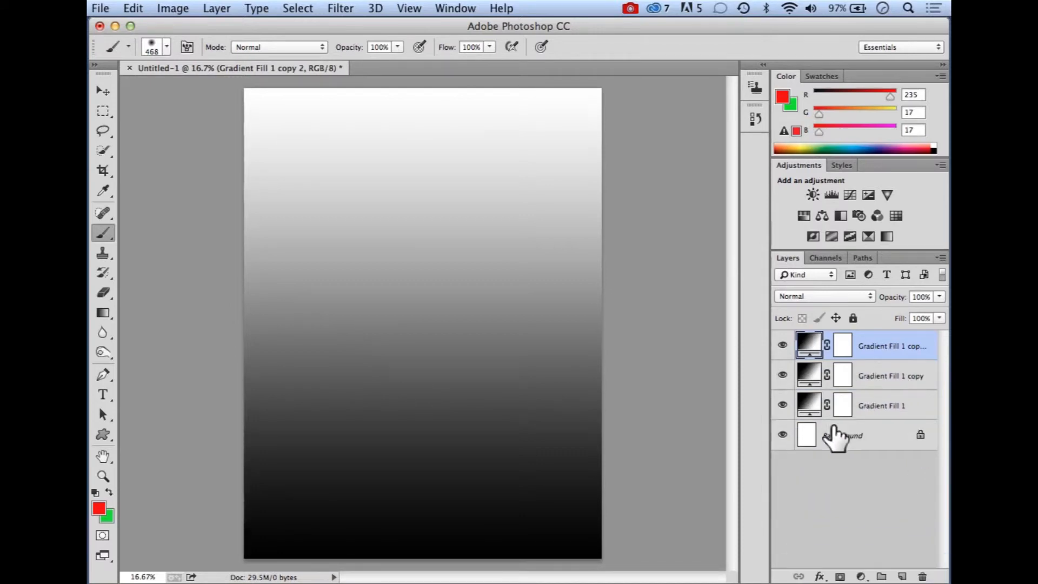
left_click(782, 405)
left_click(782, 375)
left_click(782, 345)
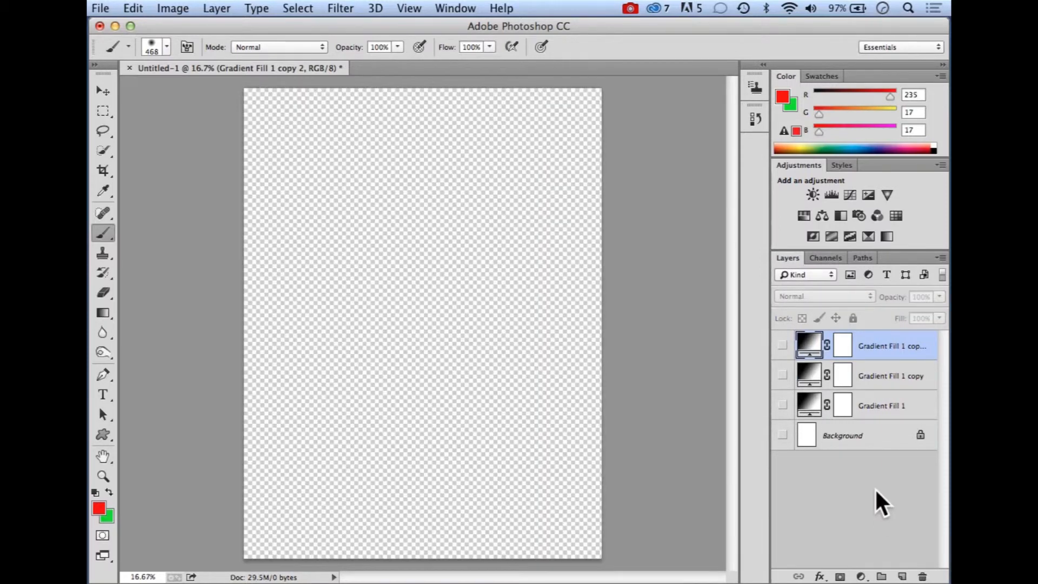
Show and hide each of the three gradient fill layers in turn, from the lowest to the topmost, to compare them
left_click(782, 406)
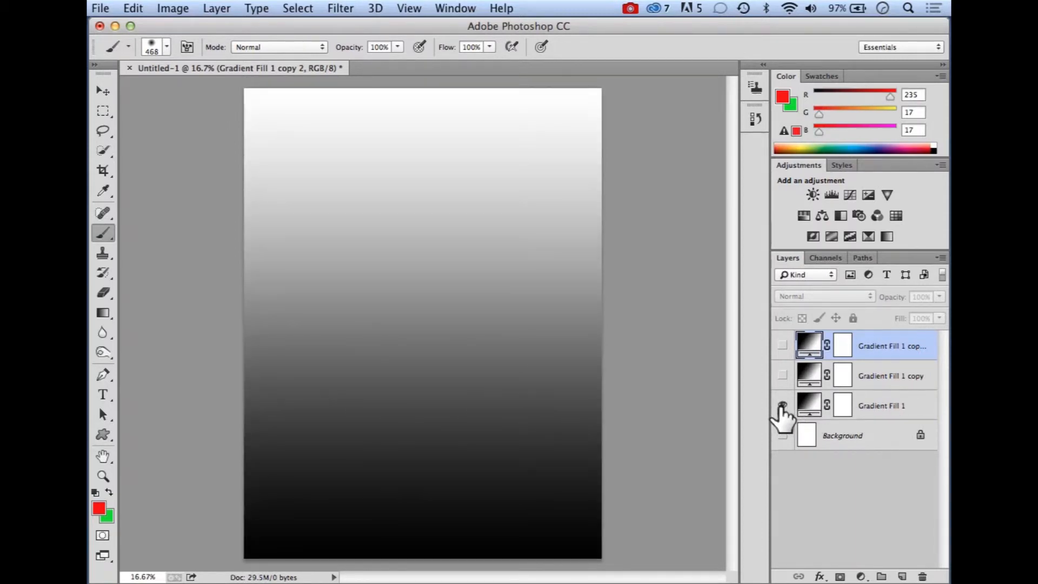
left_click(782, 405)
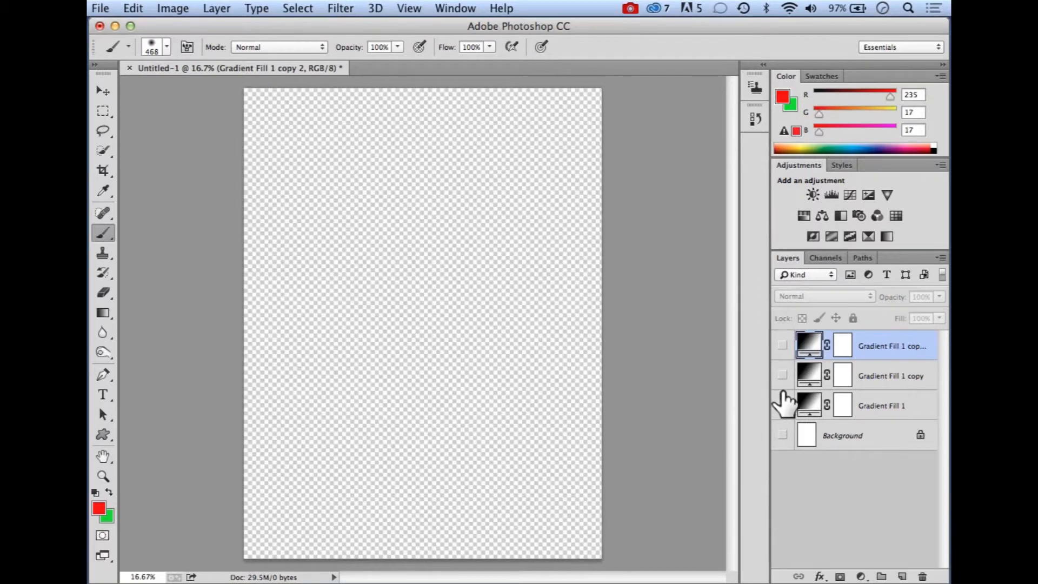
left_click(782, 375)
left_click(782, 375)
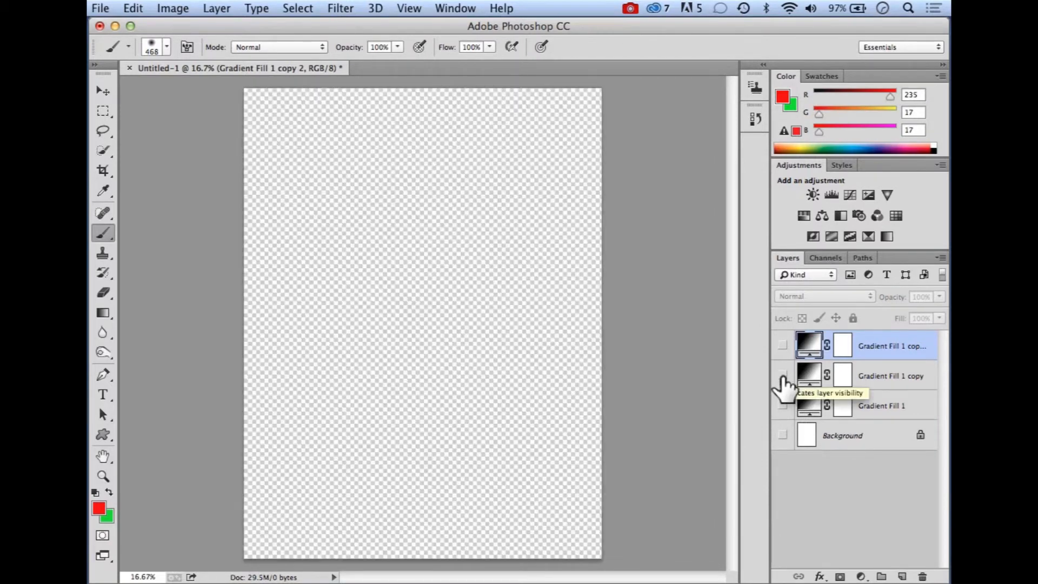
left_click(782, 345)
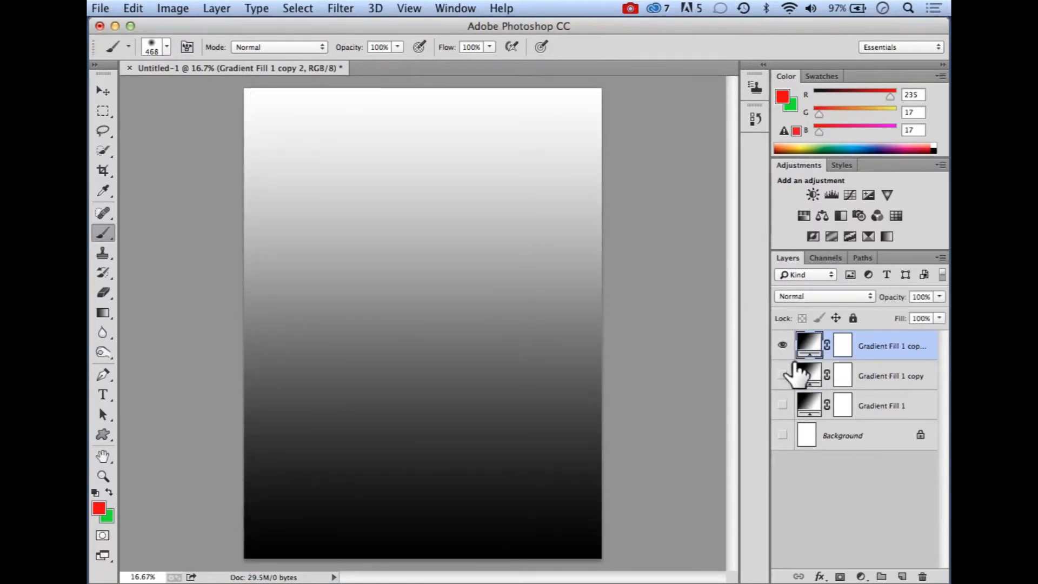
left_click(781, 346)
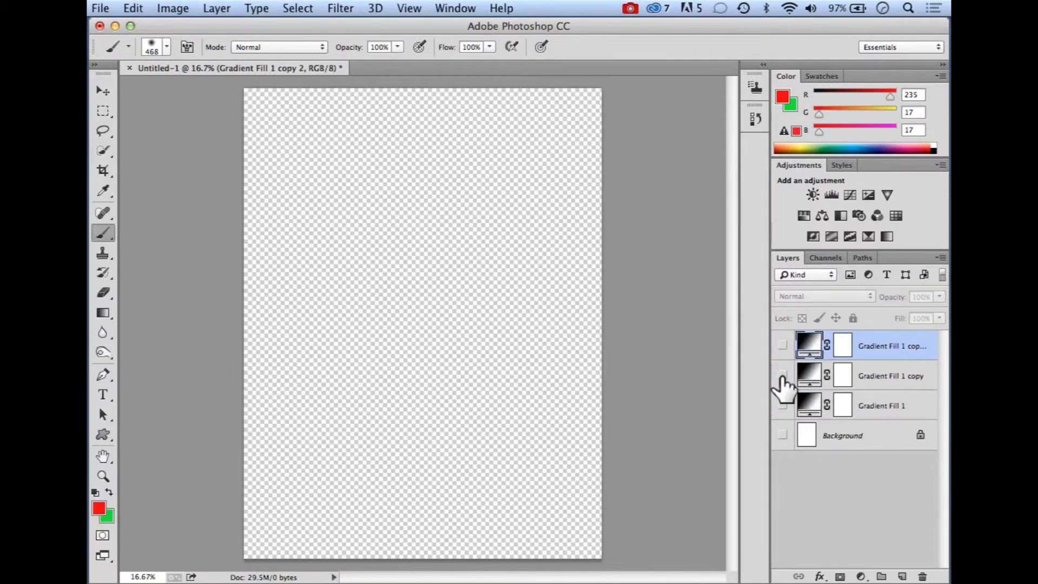
Show the middle gradient fill layer and reverse its black-to-white gradient
left_click(782, 375)
mouse_move(816, 378)
left_mouse_down()
mouse_move(827, 387)
mouse_move(528, 549)
mouse_move(509, 195)
mouse_move(721, 242)
mouse_move(808, 385)
left_mouse_up()
double_click(810, 378)
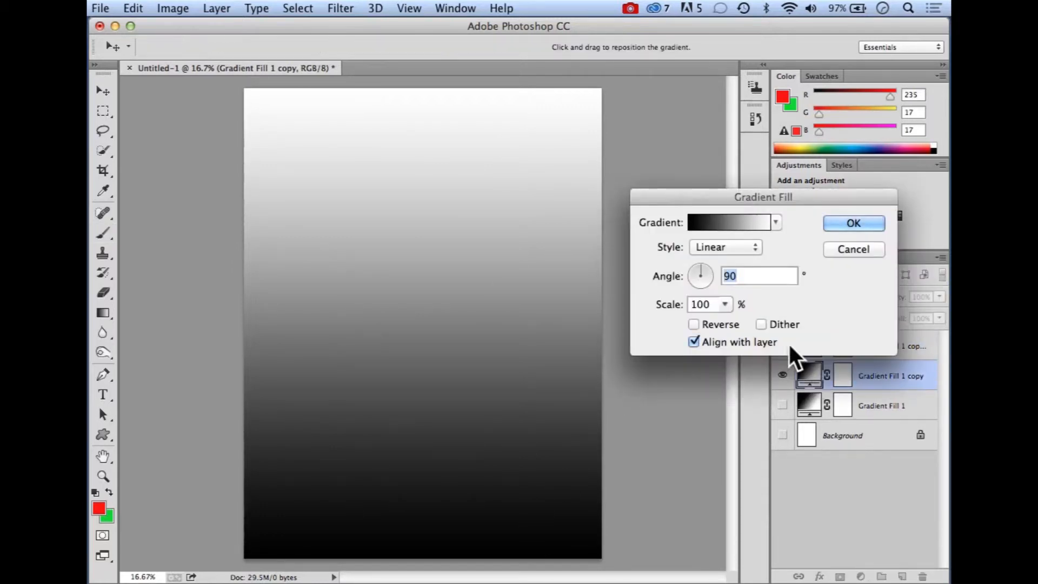
left_click(694, 324)
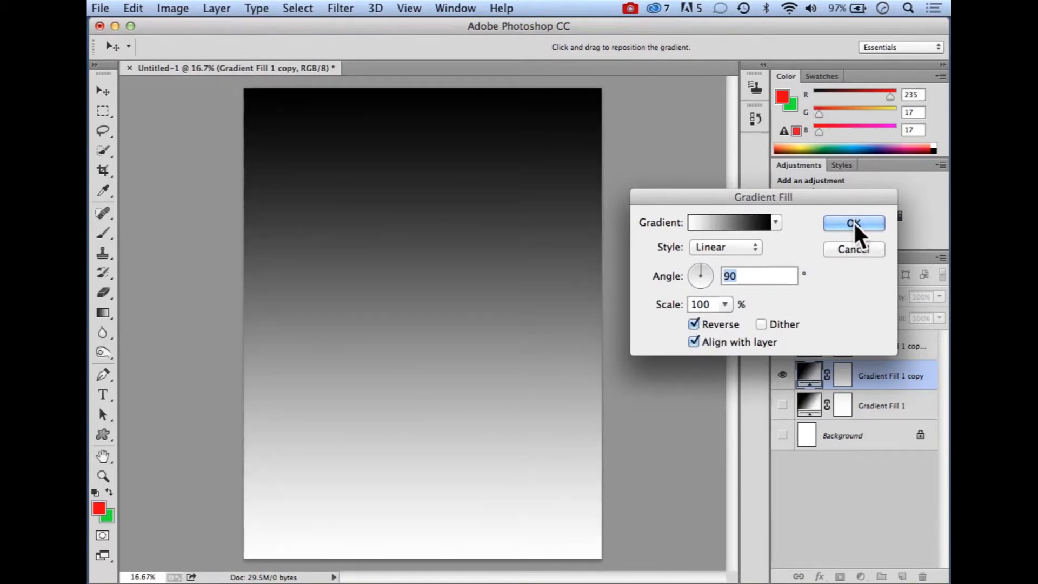
left_click(853, 223)
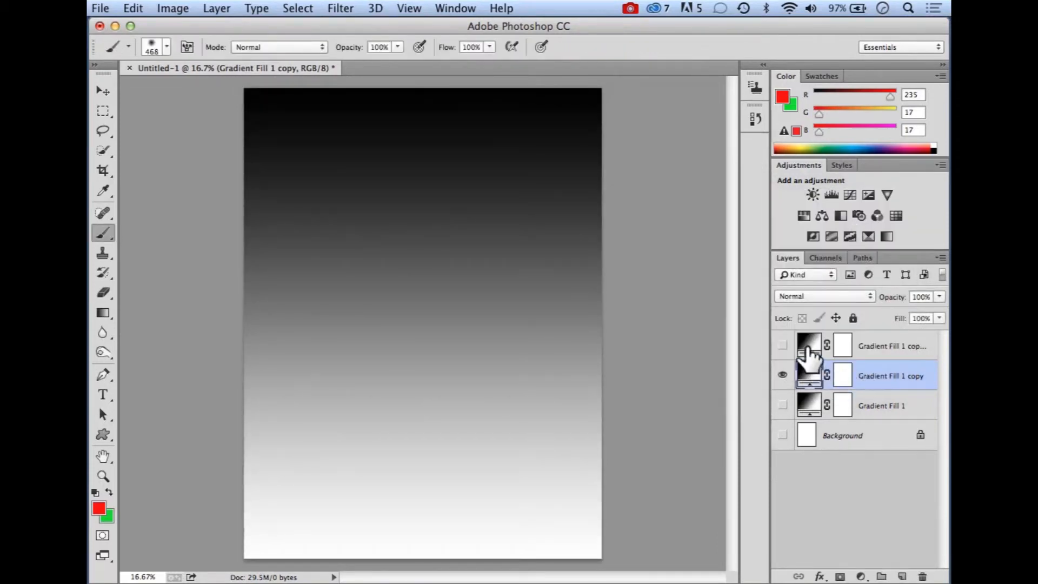
Hide the middle gradient layer, show the topmost one and change its gradient style to Radial
left_click(782, 375)
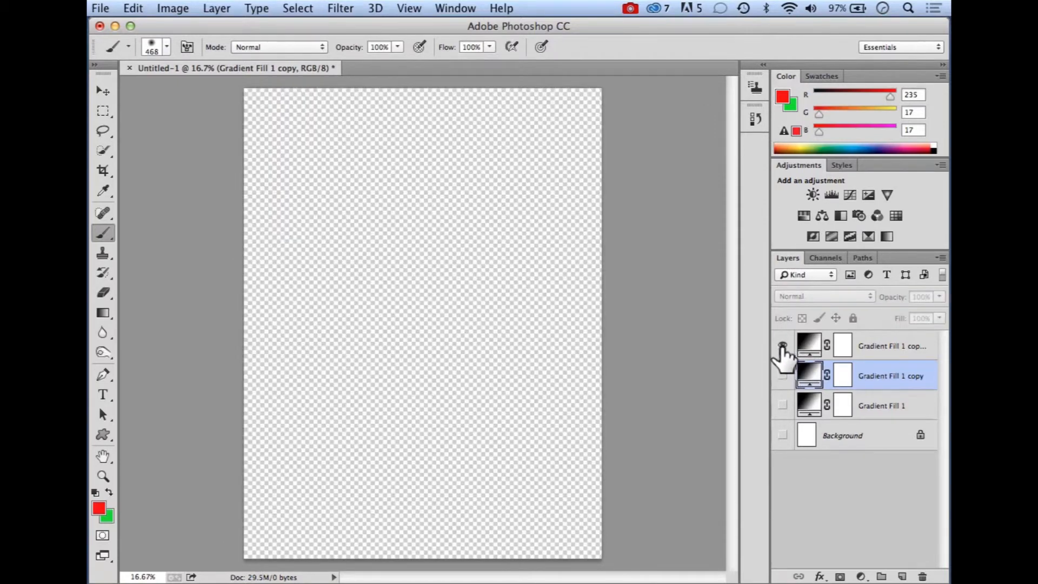
left_click(783, 346)
double_click(809, 345)
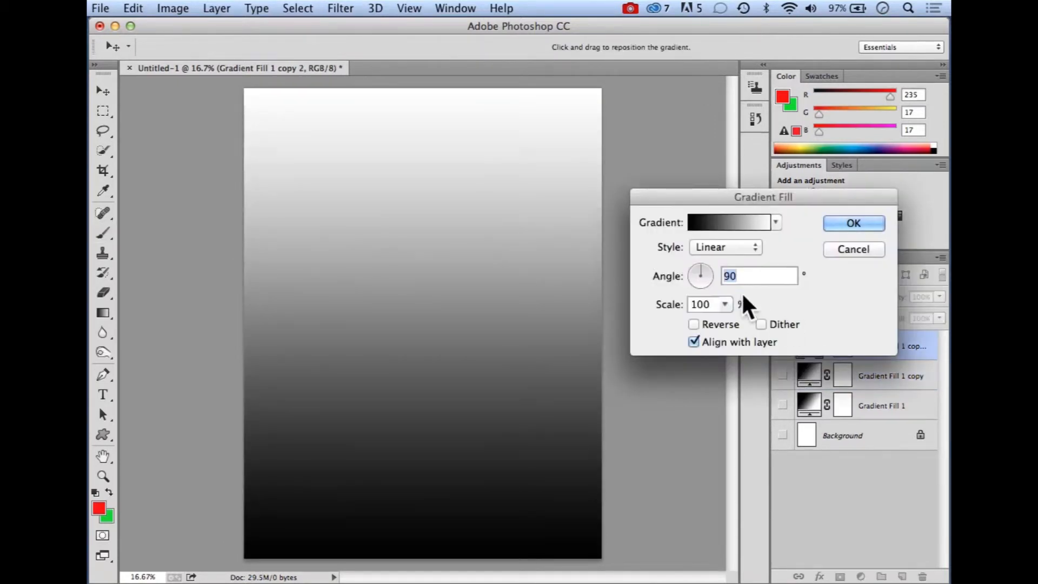
left_click(755, 247)
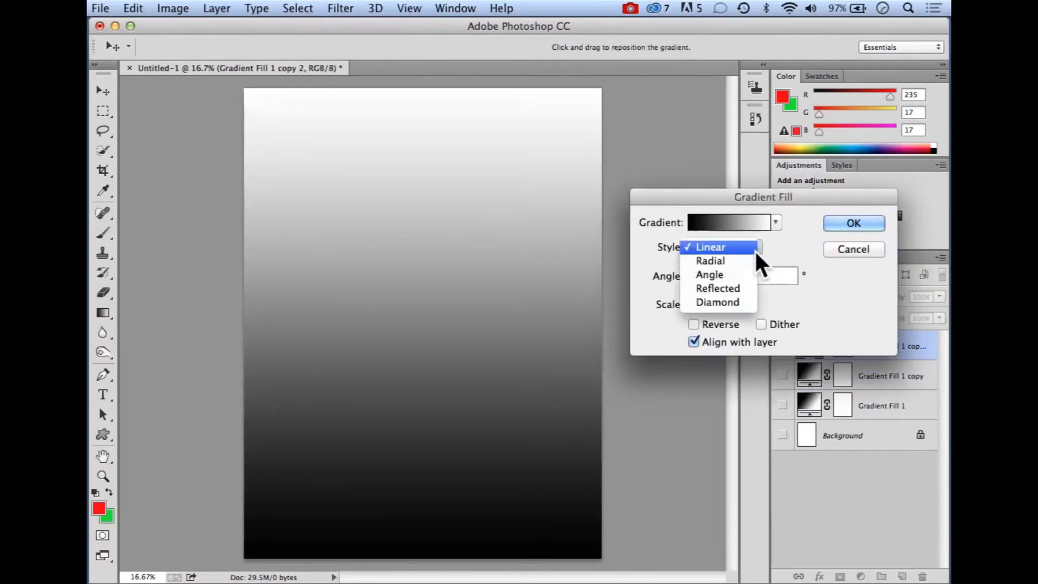
left_click(727, 261)
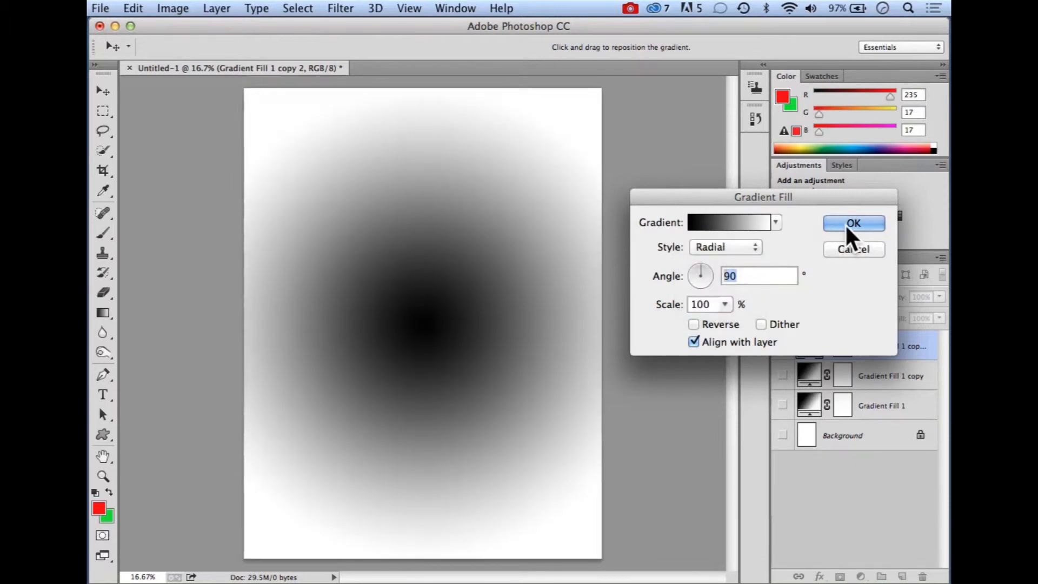
left_click(845, 223)
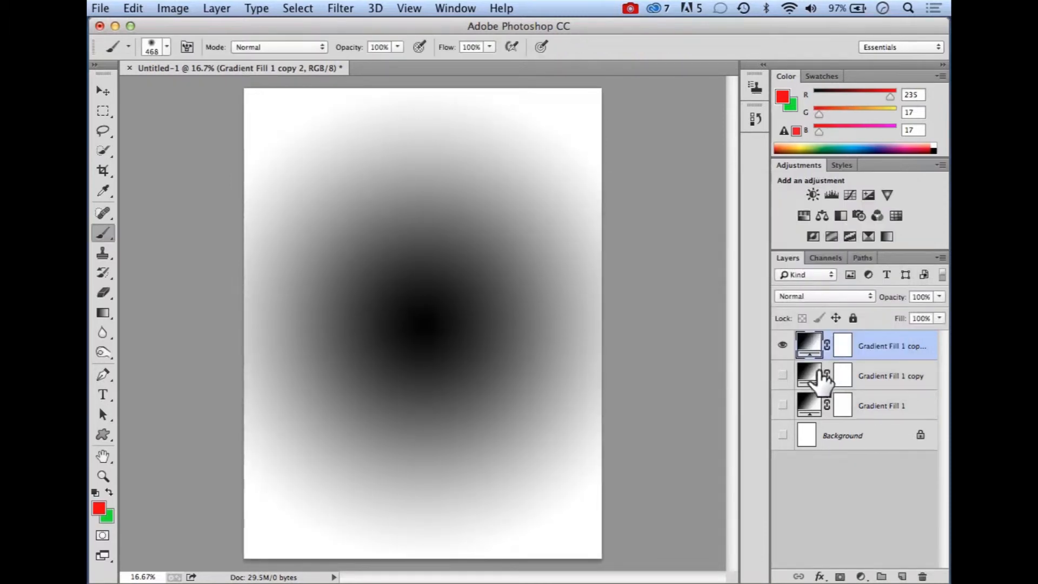
Rename the topmost gradient fill layer as "Radial BW"
double_click(880, 349)
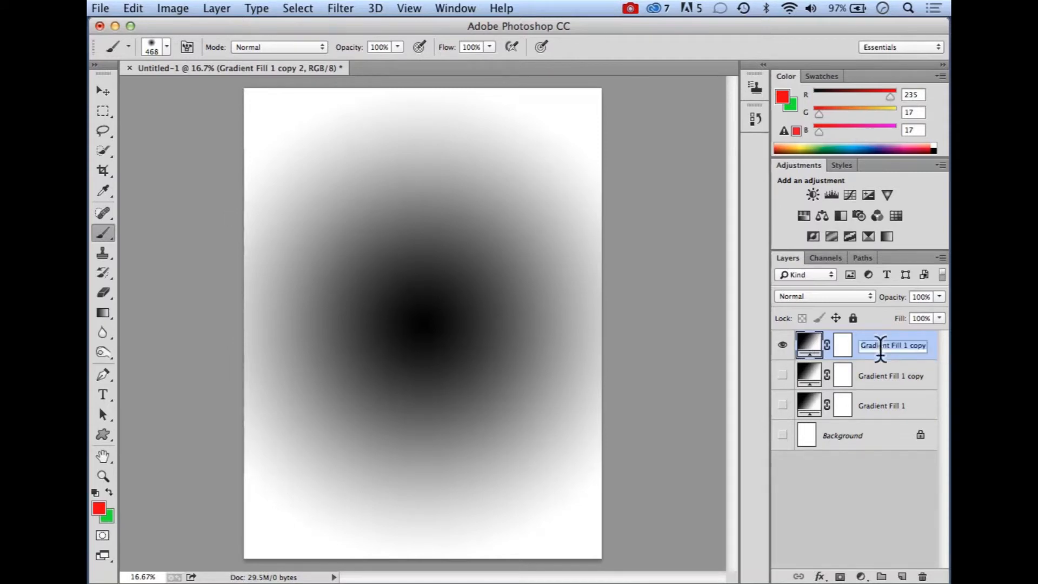
type("Radial B")
left_click(914, 350)
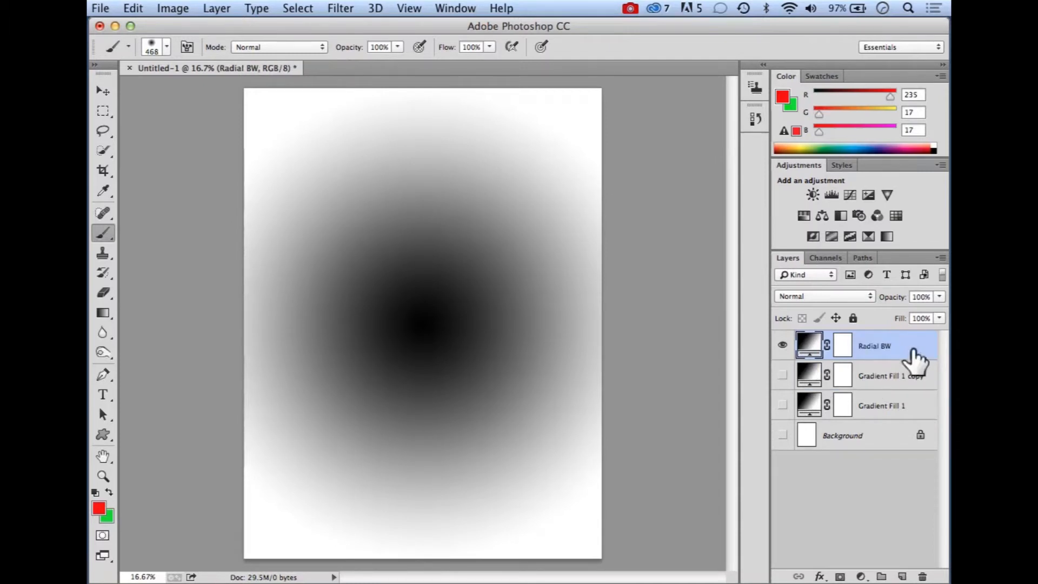
Hide the Radial BW layer, show the middle gradient layer and rename it "BW Reversed"
left_click(782, 345)
left_click(782, 376)
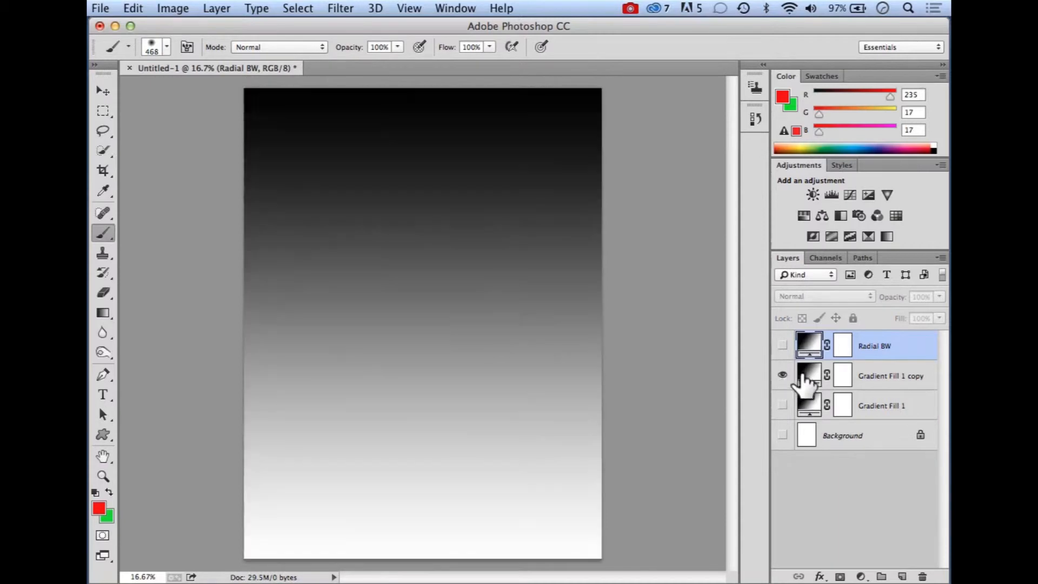
left_click(878, 378)
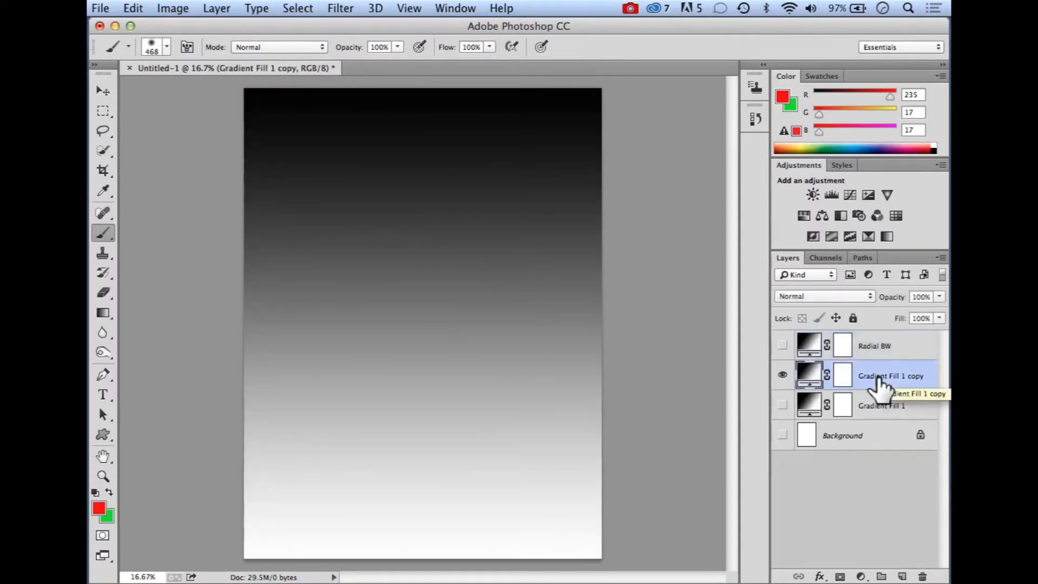
double_click(878, 377)
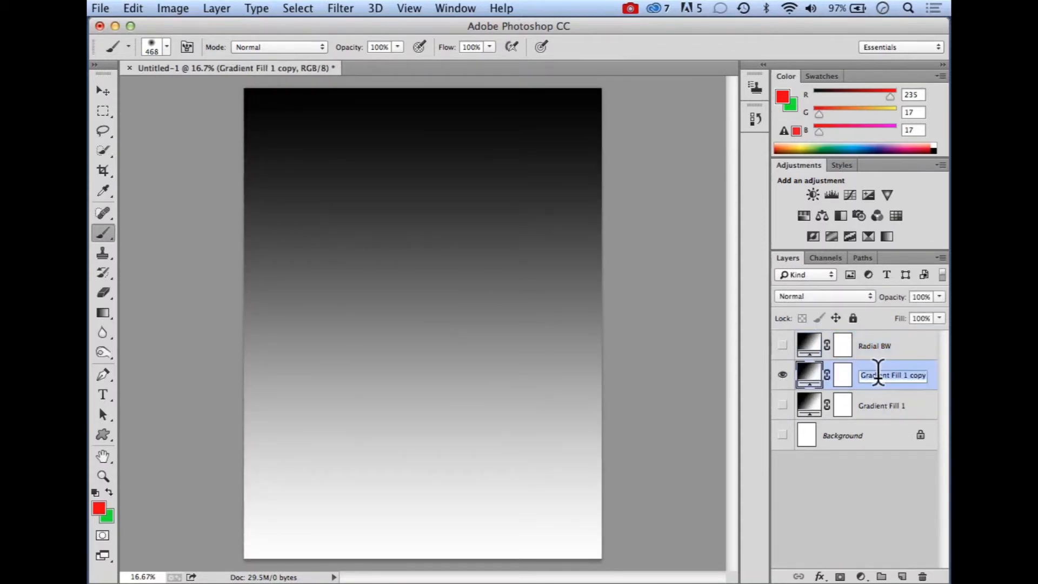
type("BW Reversed")
left_click(925, 386)
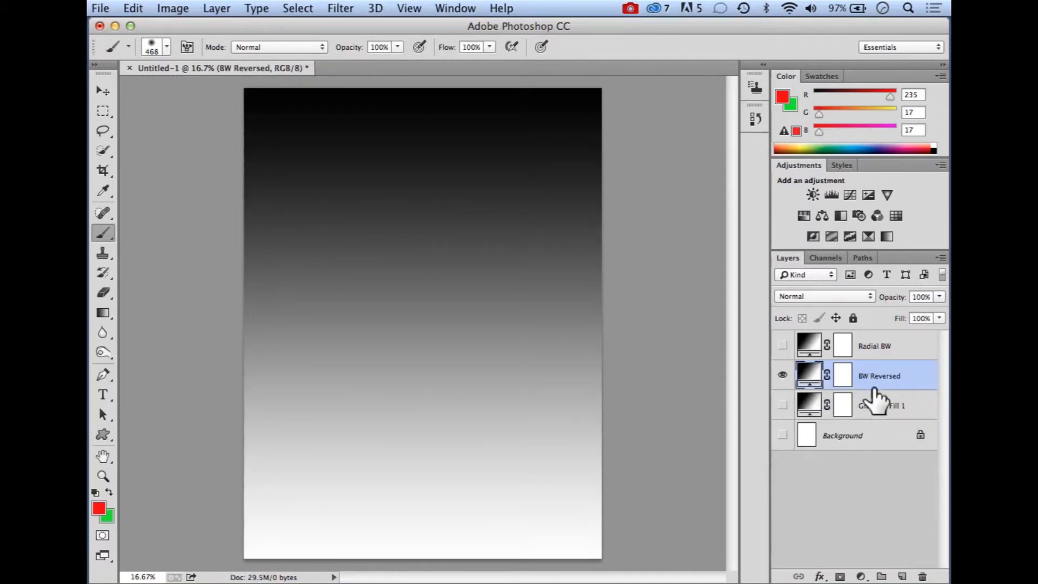
Hide the BW Reversed layer, show the lowest gradient fill layer and rename it "BW"
left_click(782, 375)
left_click(783, 406)
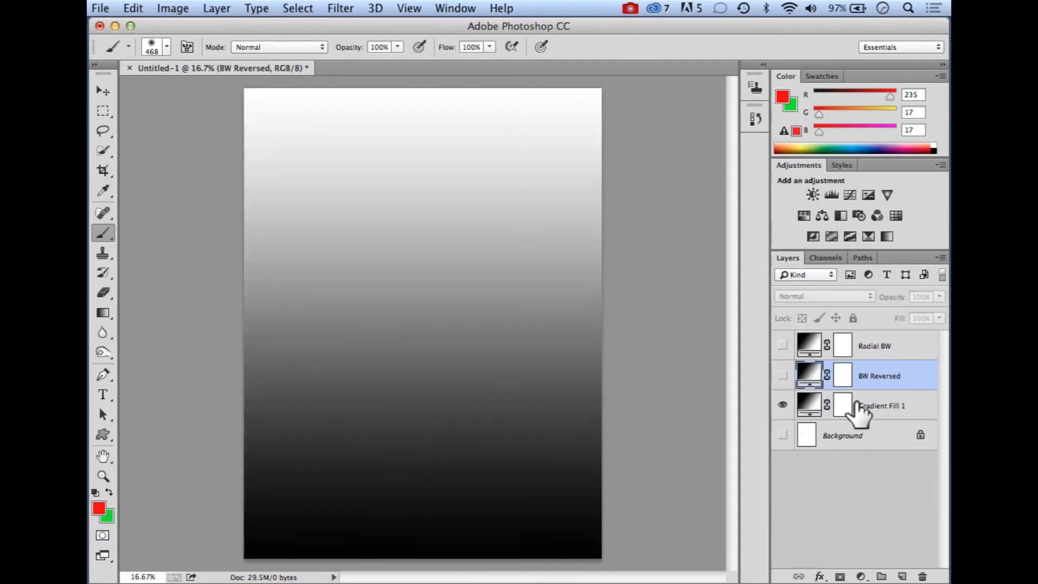
left_click(883, 411)
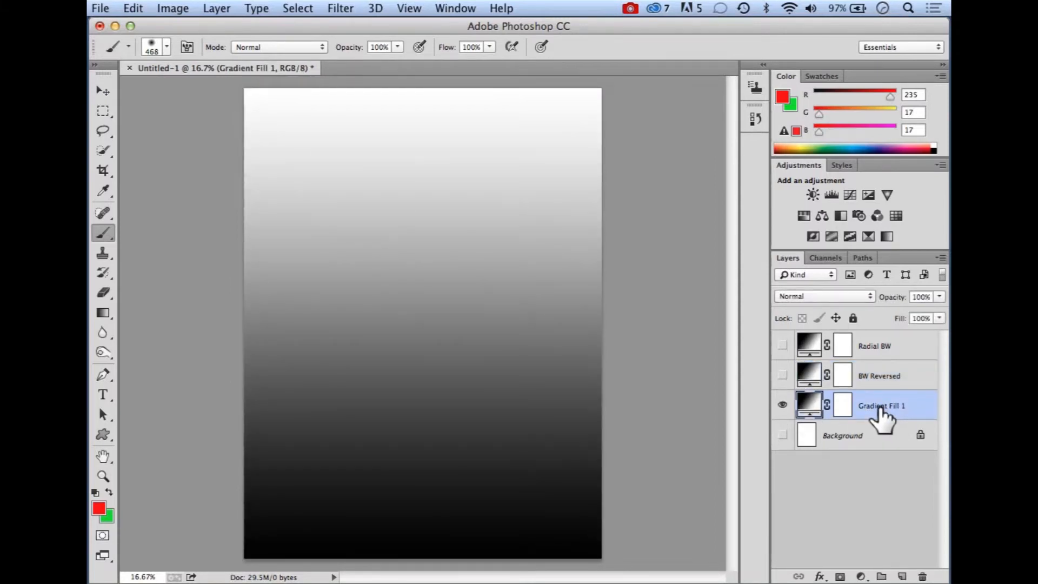
double_click(880, 407)
type("BW")
key("Return")
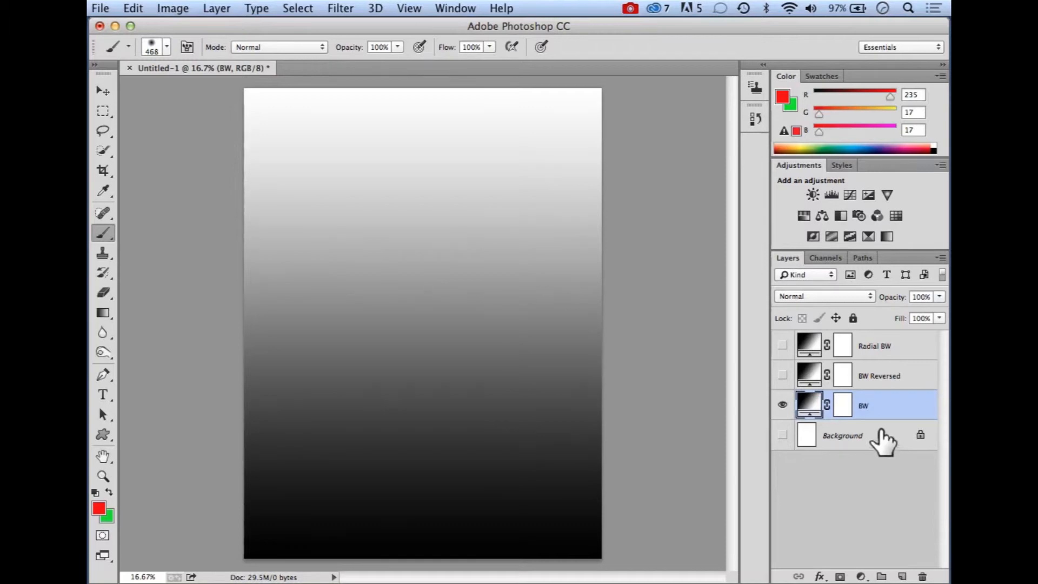
Show BW and BW Reversed together with Radial BW hidden, and set the BW Reversed layer's blend mode to Lighten
left_click(782, 405)
left_click(782, 375)
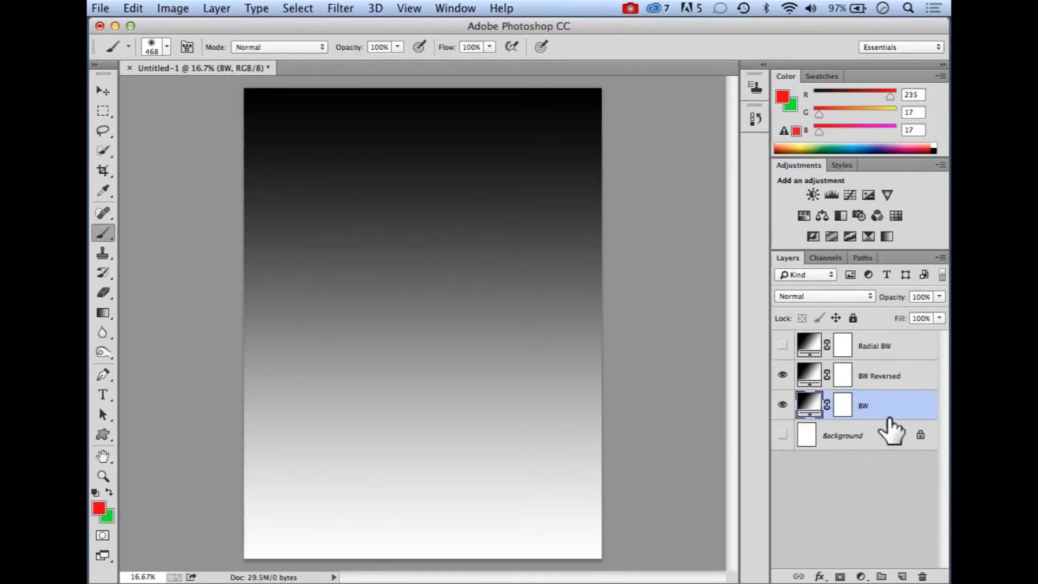
left_click(782, 345)
left_click(919, 385)
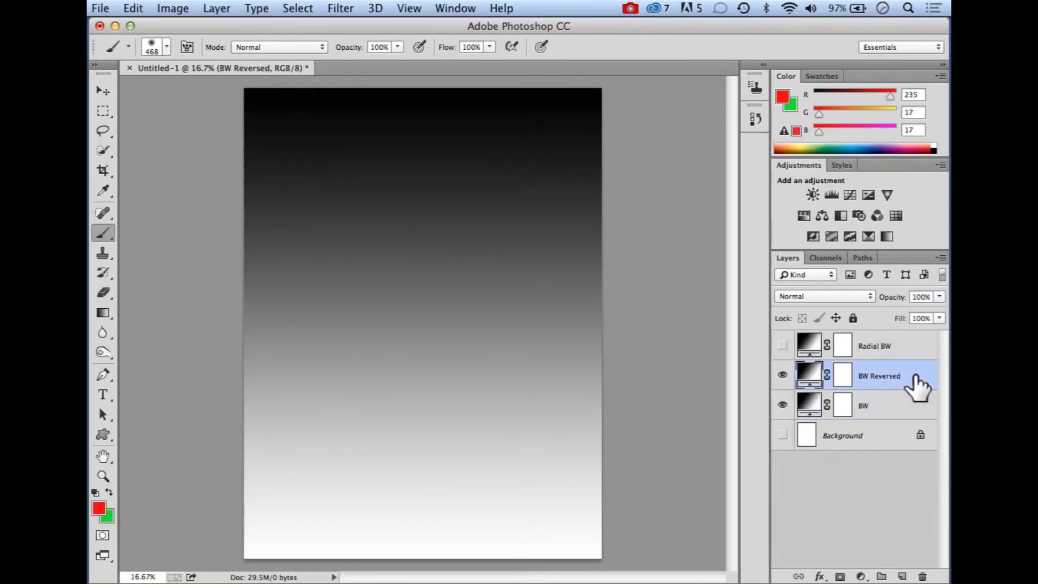
left_click(848, 294)
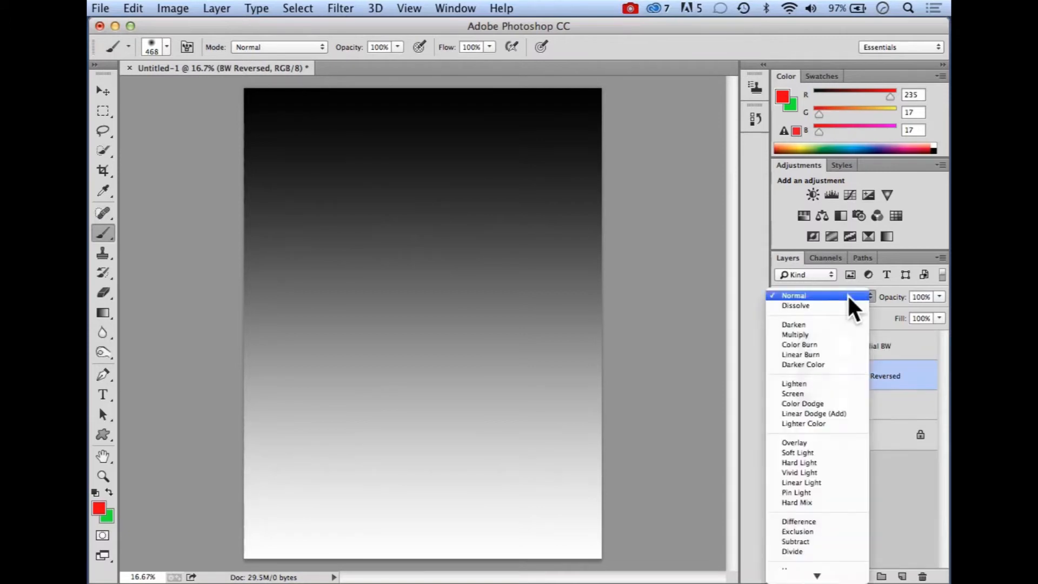
left_click(799, 384)
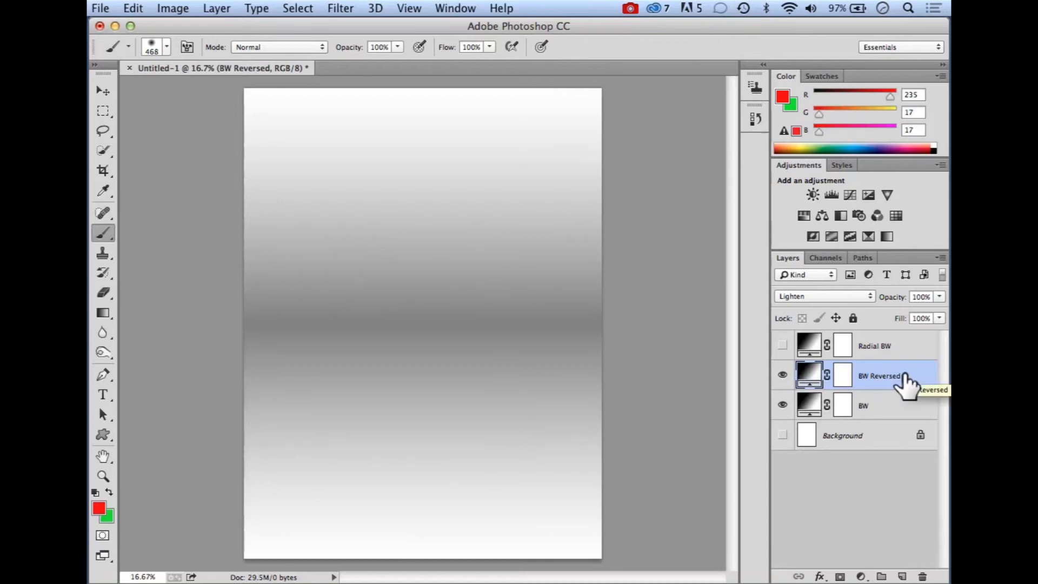
Try the Overlay, Vivid Light and Hard Mix blend modes on the BW Reversed layer
left_click(871, 297)
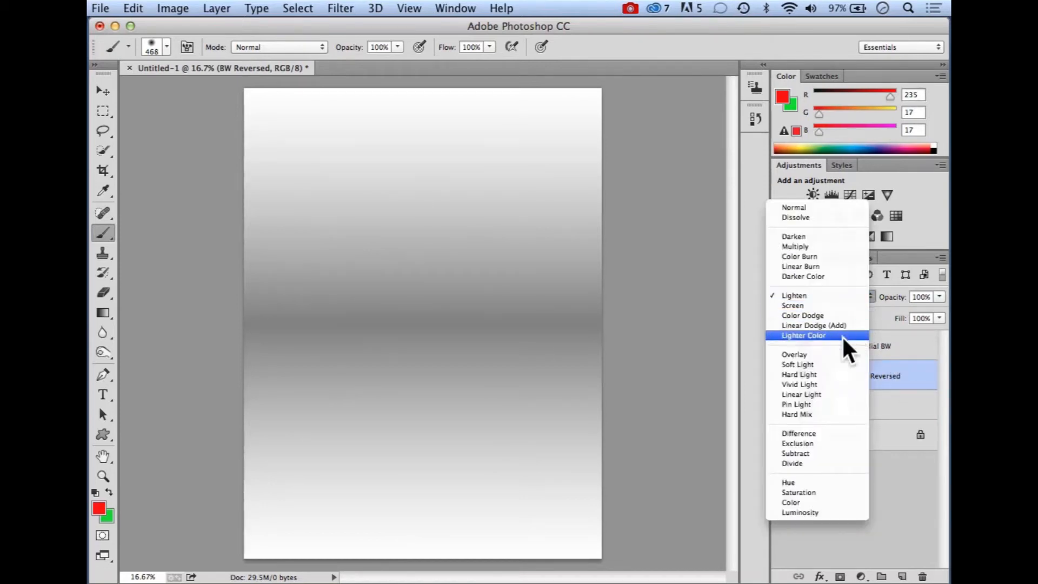
left_click(822, 356)
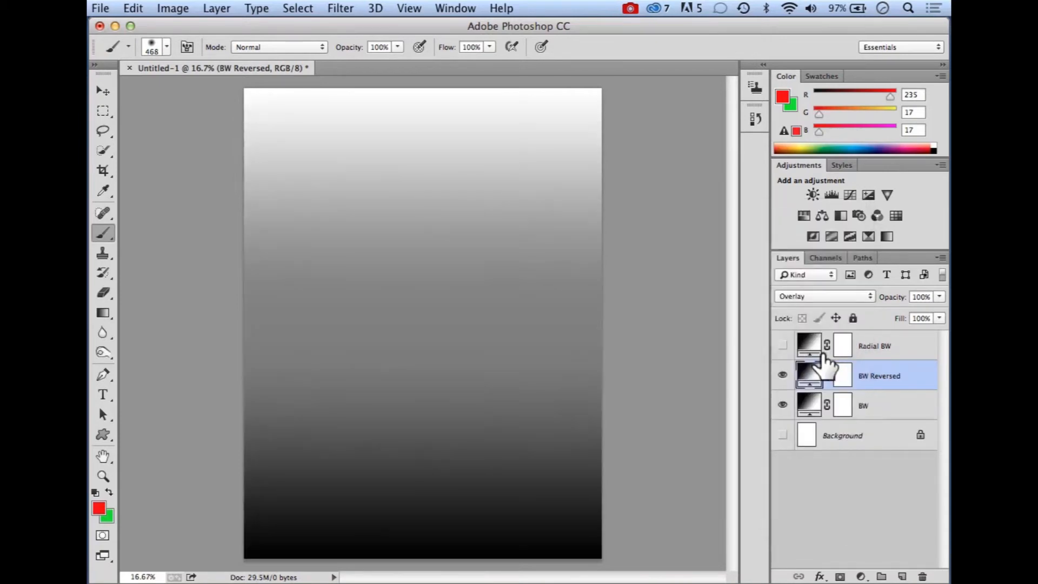
left_click(869, 296)
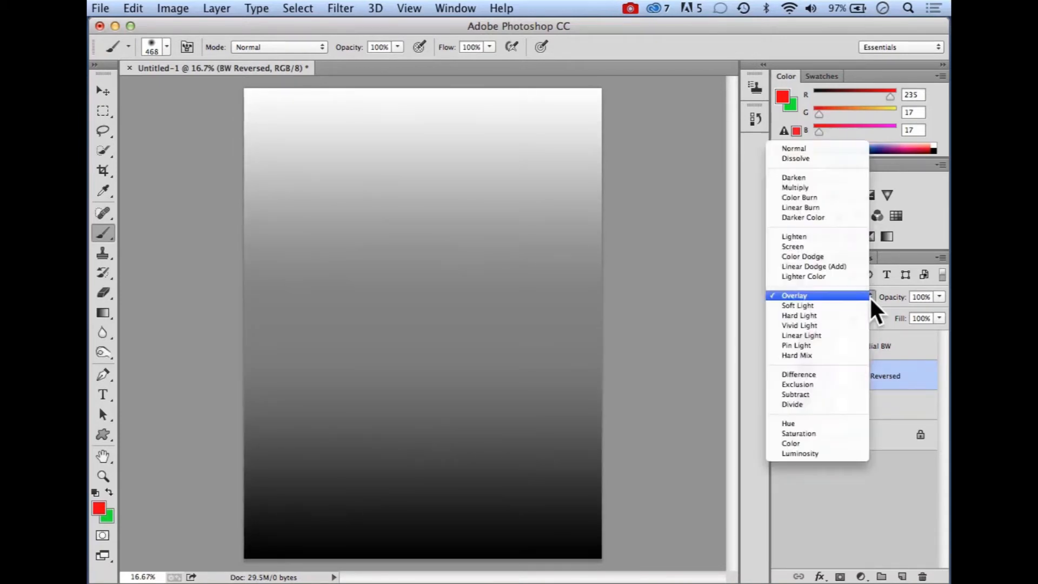
left_click(833, 325)
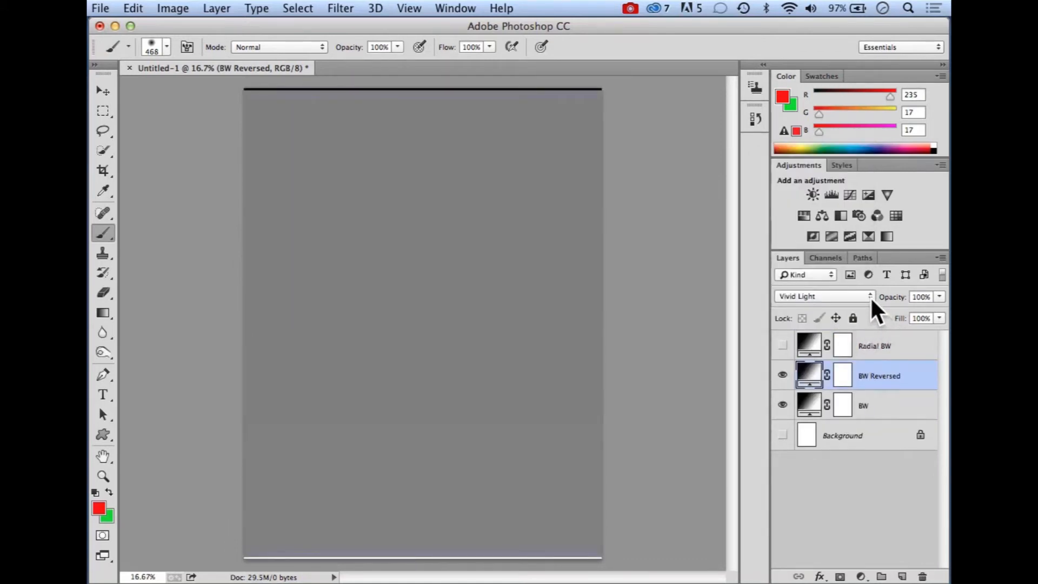
left_click(869, 296)
left_click(829, 325)
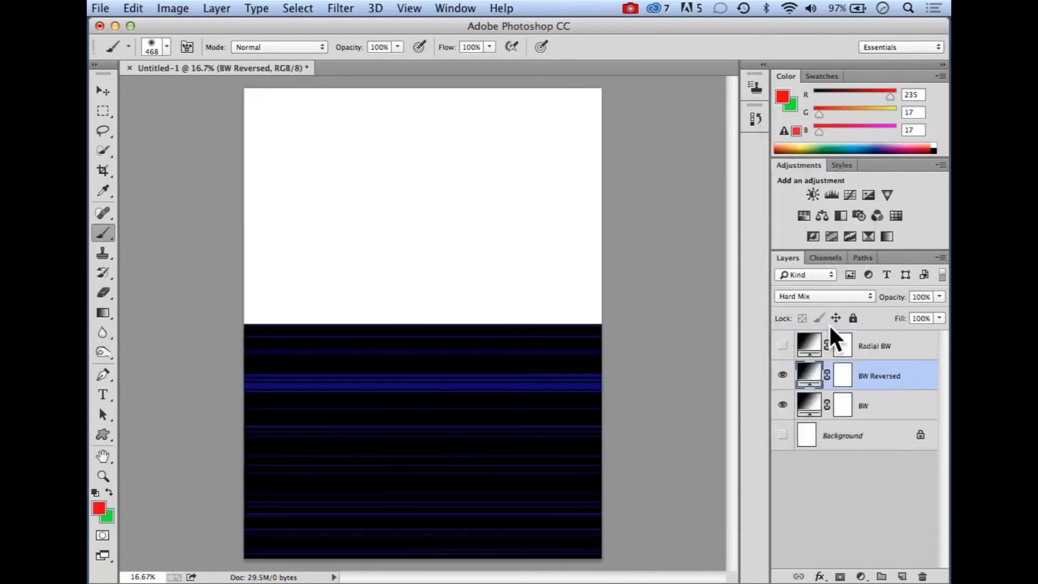
Try the Color Burn and Difference blend modes on the BW Reversed layer, and return it to Lighten
left_click(870, 296)
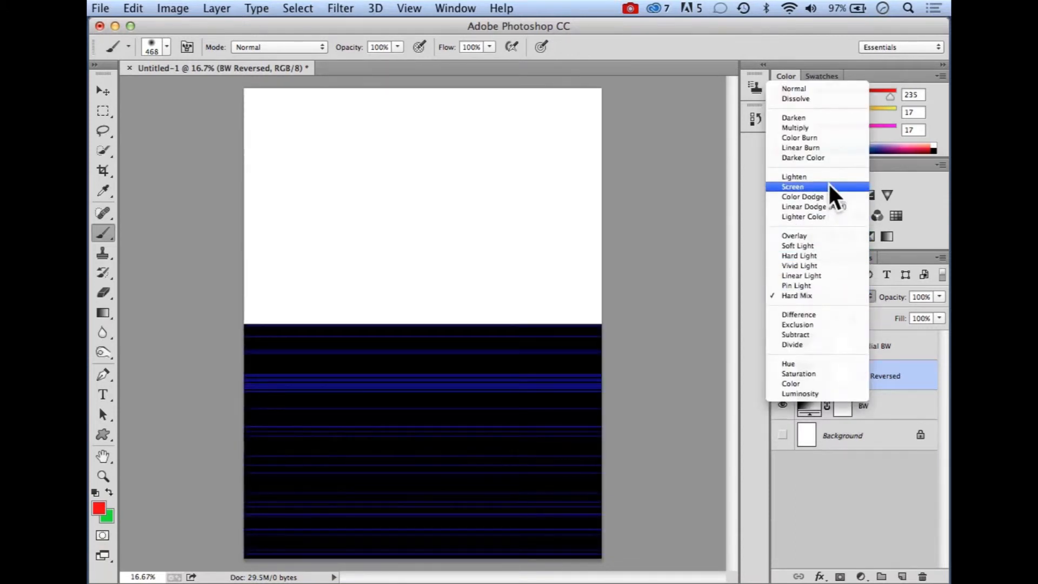
left_click(784, 138)
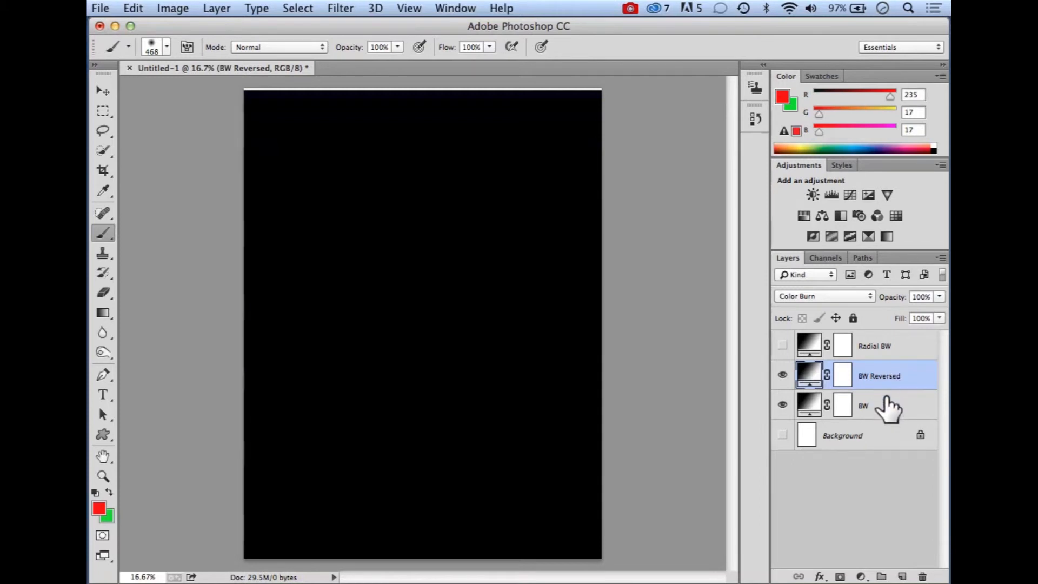
left_click(868, 296)
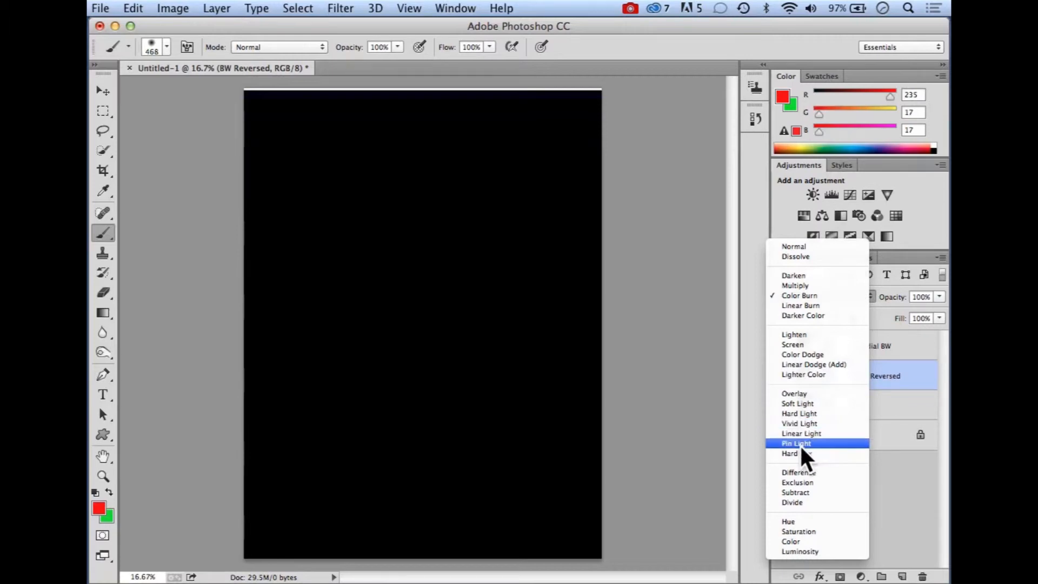
left_click(799, 472)
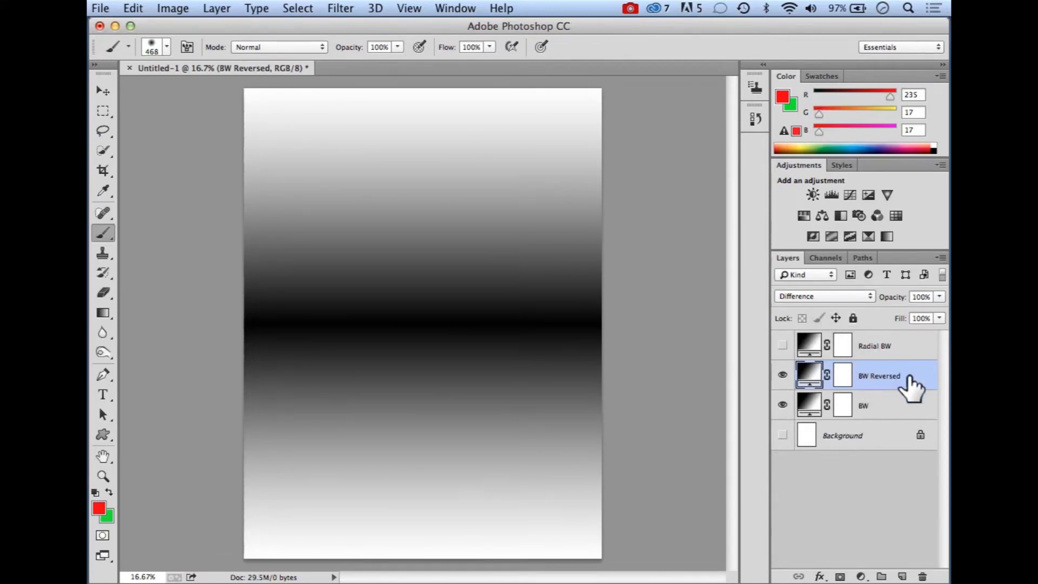
left_click(869, 296)
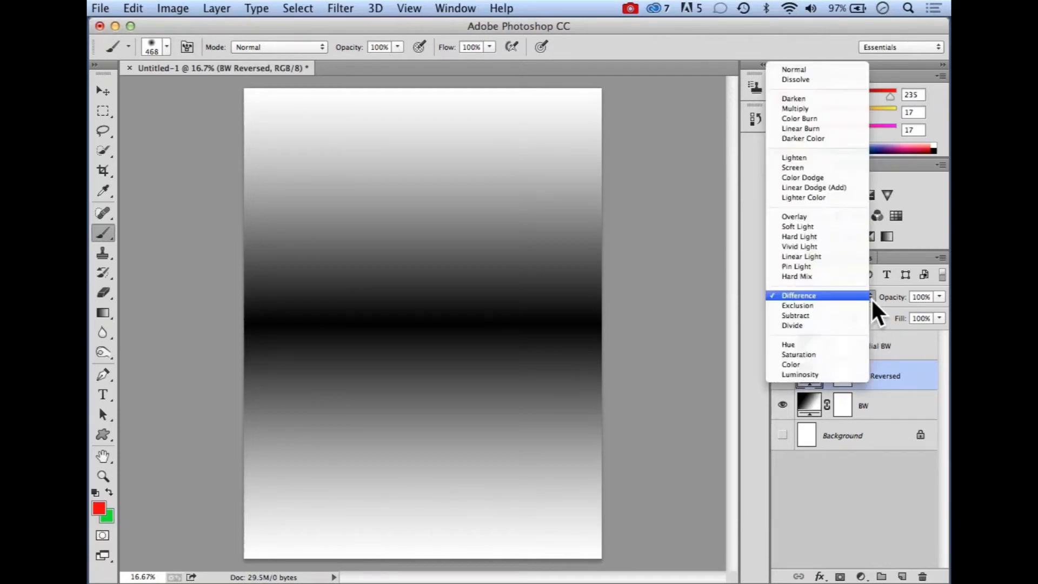
left_click(801, 159)
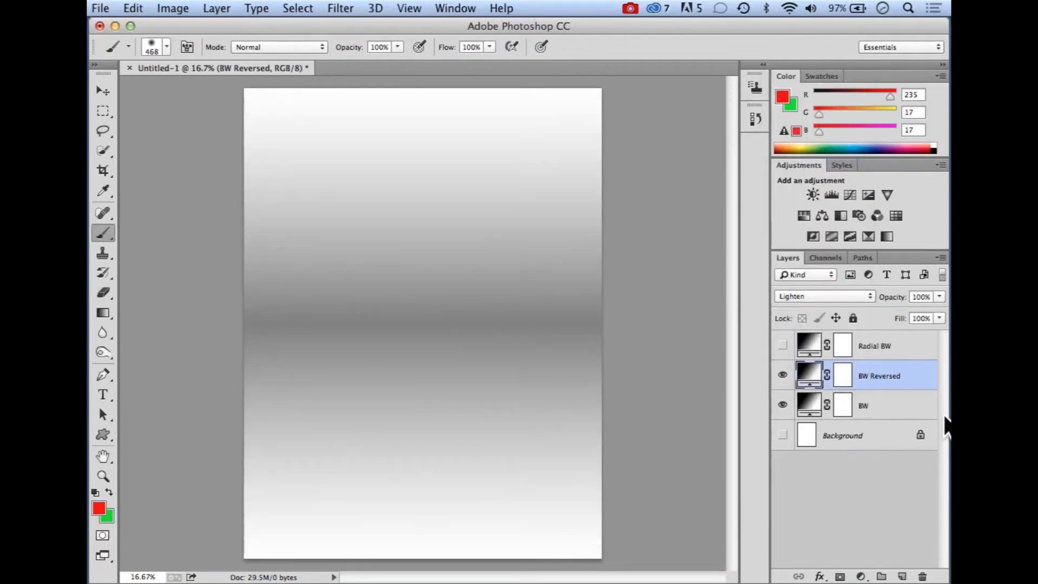
Show the Radial BW layer and set its blend mode to Overlay
left_click(782, 345)
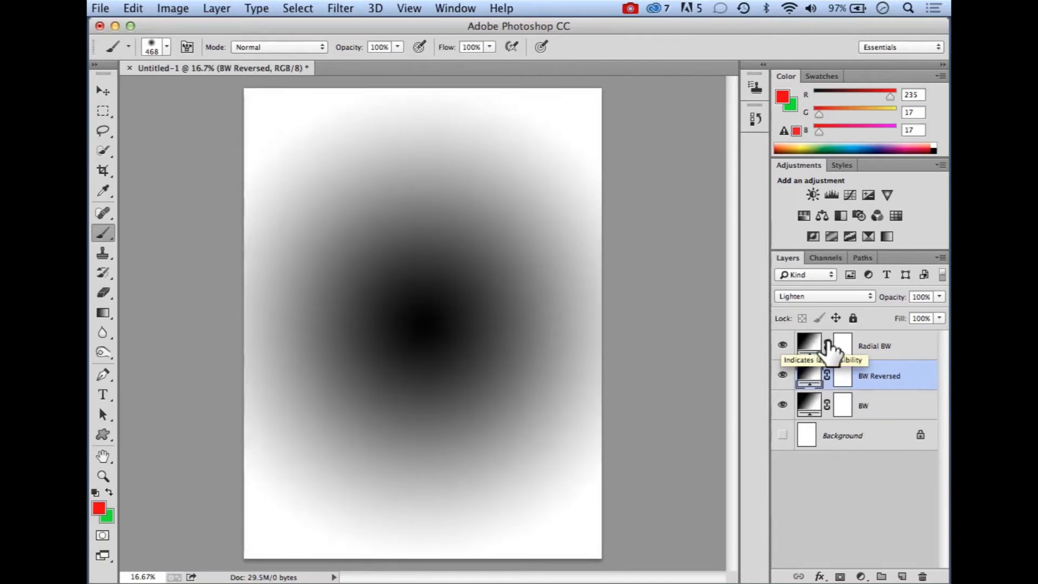
left_click(890, 347)
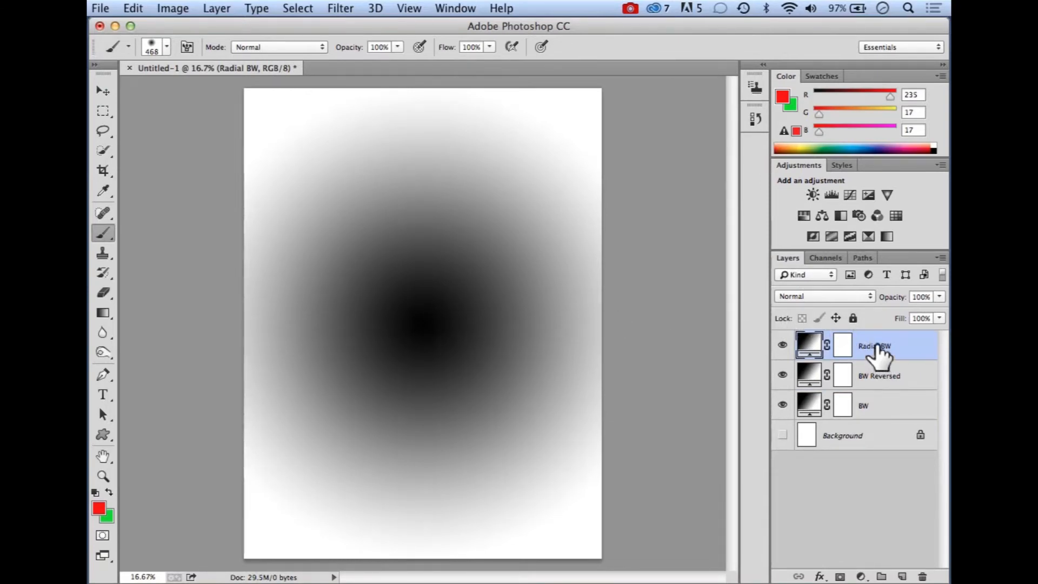
left_click(870, 296)
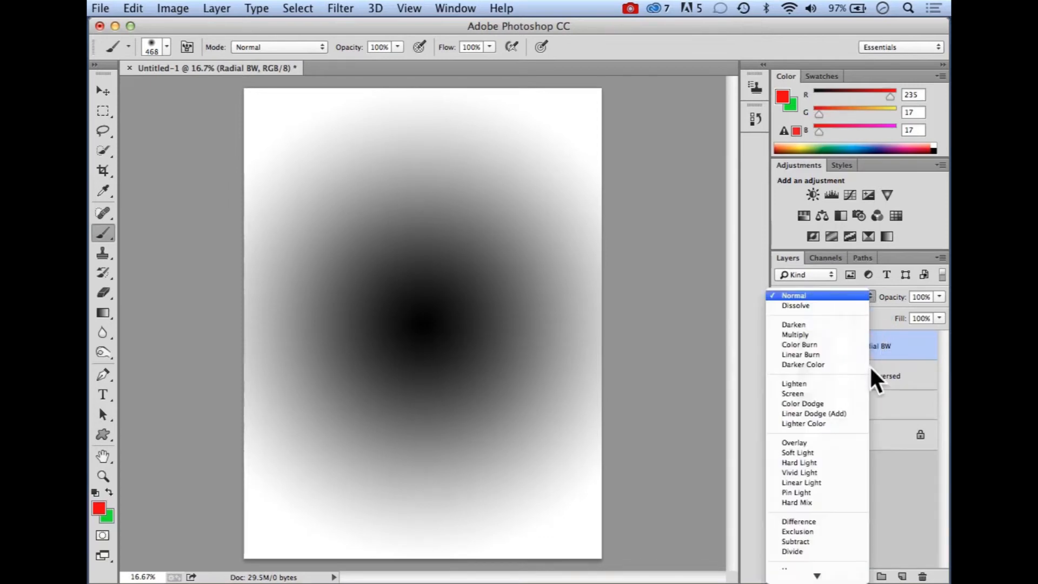
left_click(817, 441)
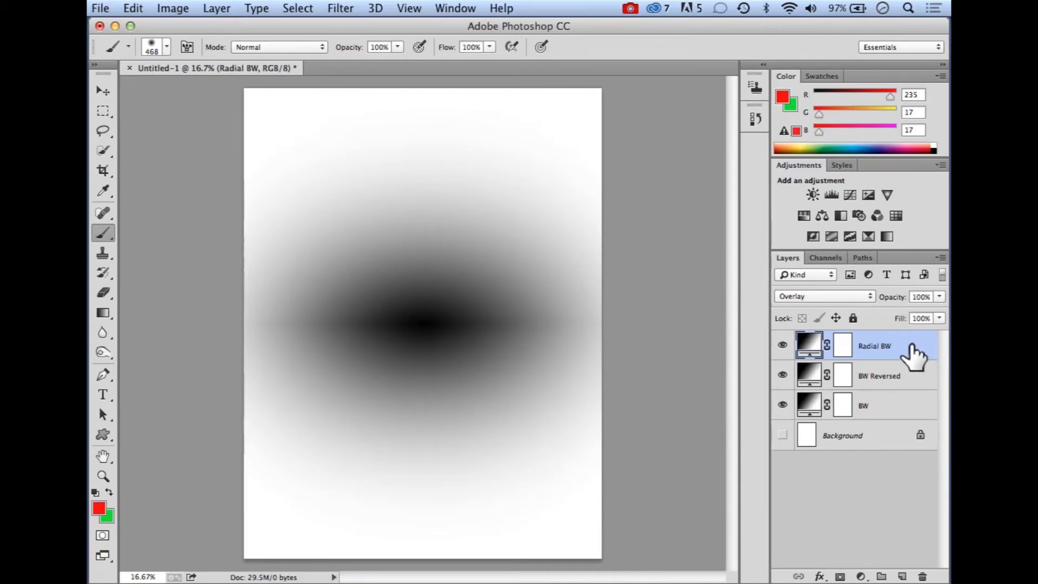
Move the Radial BW layer below BW Reversed and set BW Reversed's blend mode to Difference
left_click_drag(914, 356, 917, 398)
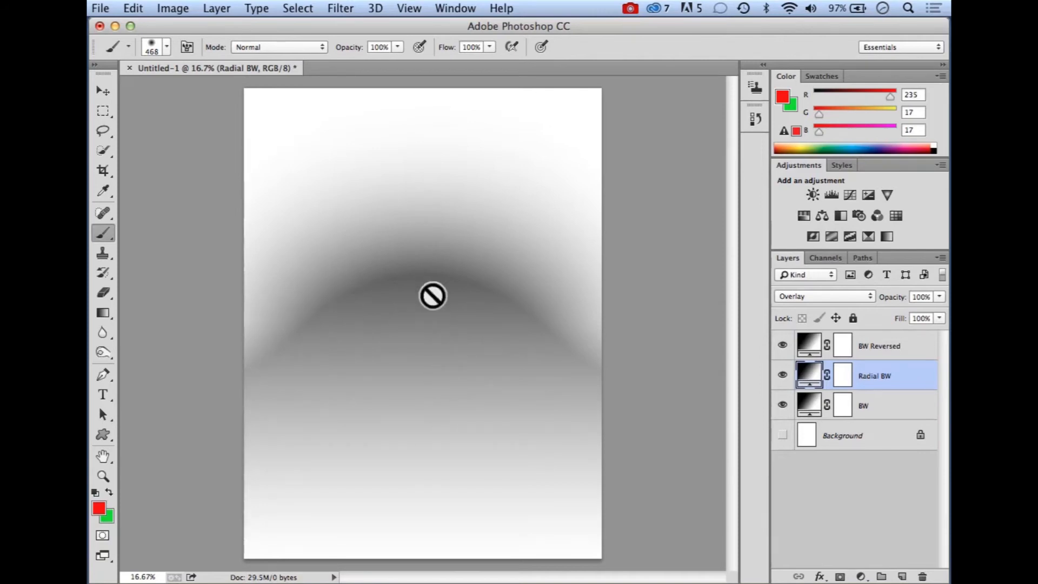
left_click(851, 346)
left_click(825, 296)
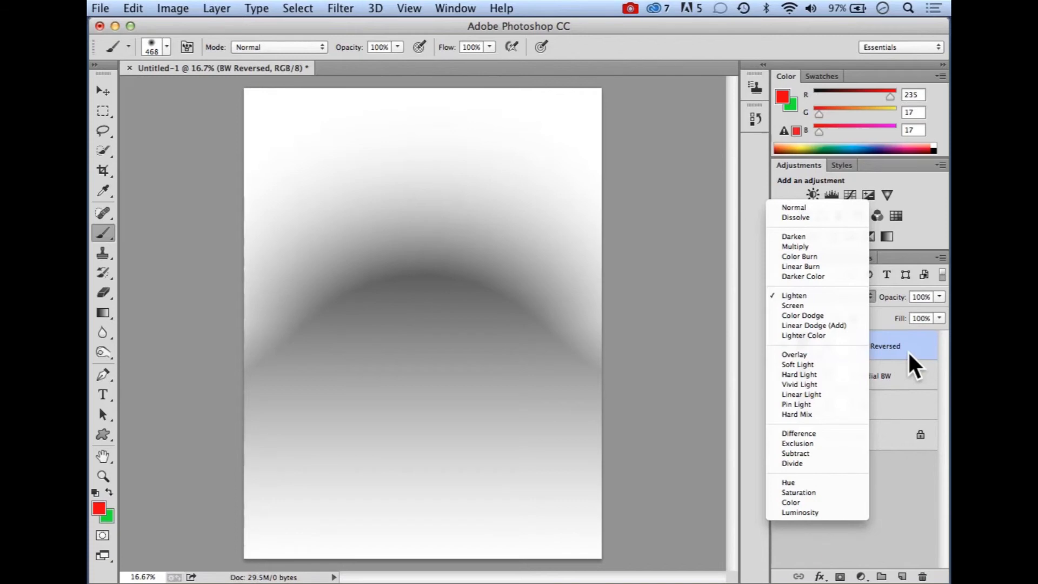
left_click(807, 433)
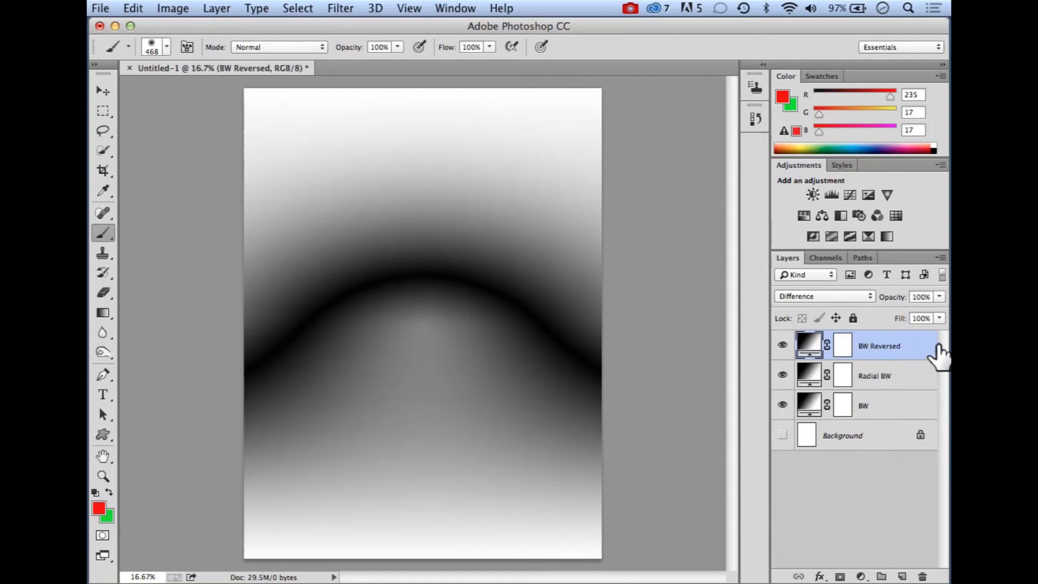
Lower the BW Reversed layer's opacity to 51%
left_click(941, 298)
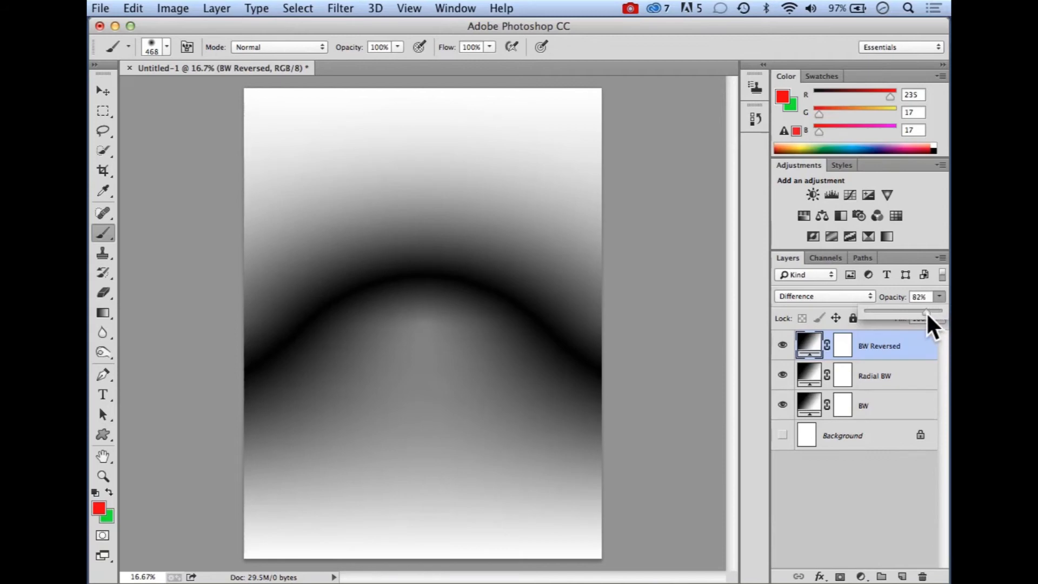
left_click_drag(906, 311, 905, 311)
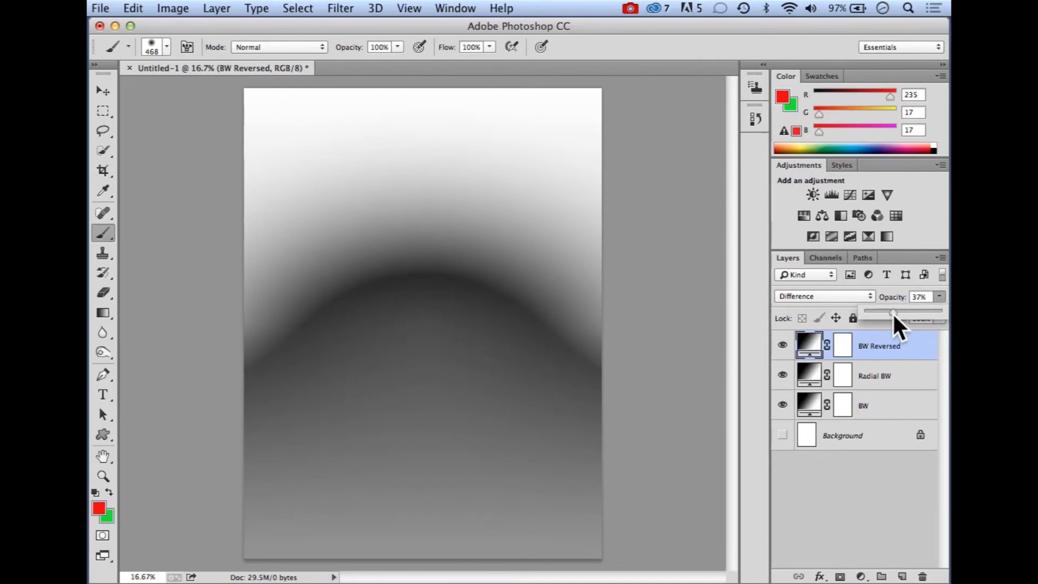
left_click_drag(892, 313, 923, 310)
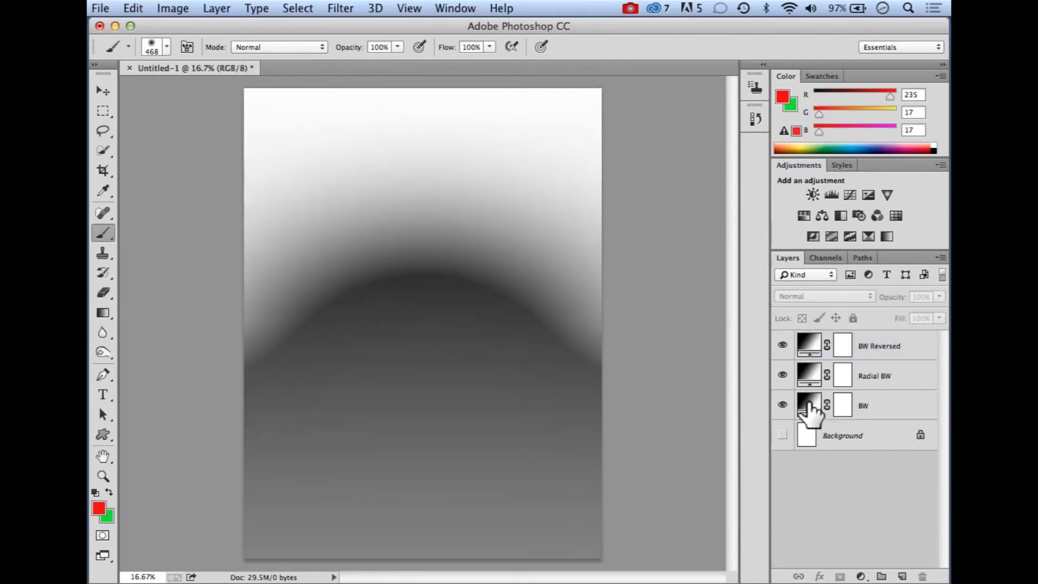
Edit the BW layer's gradient, changing its black color stop to the red foreground color
double_click(807, 405)
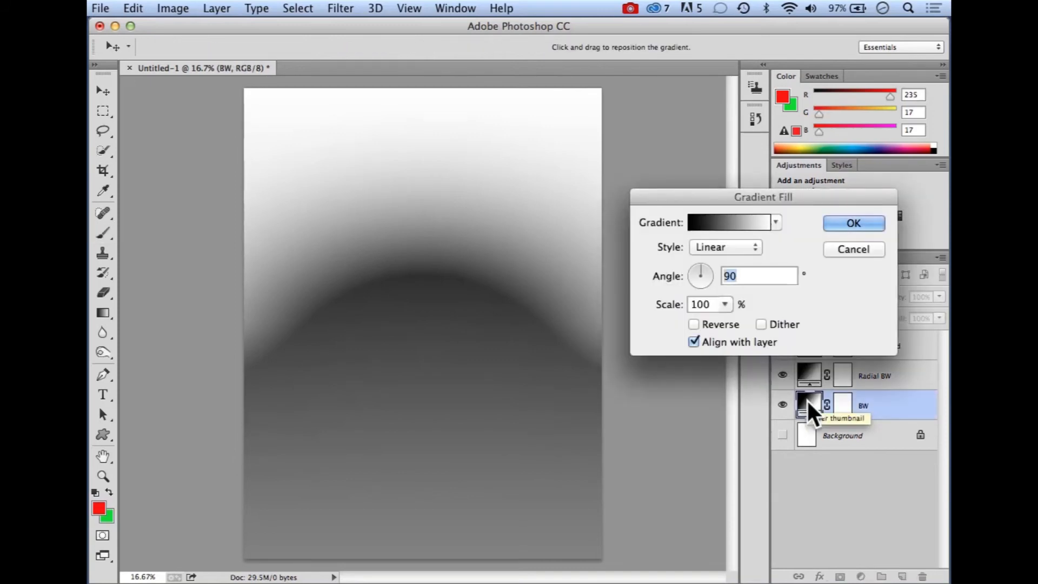
left_click(721, 221)
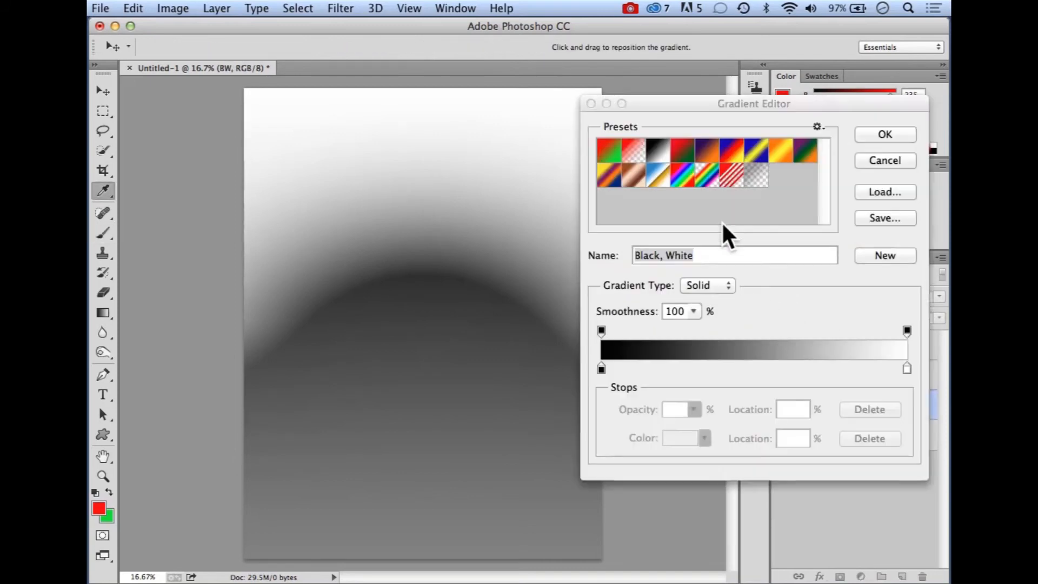
left_click(602, 368)
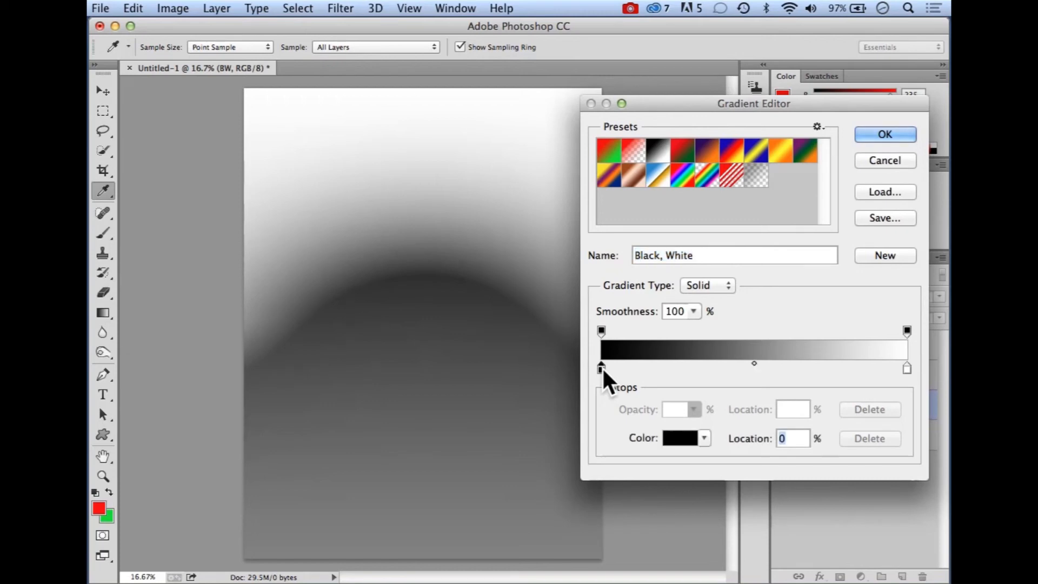
left_click(99, 507)
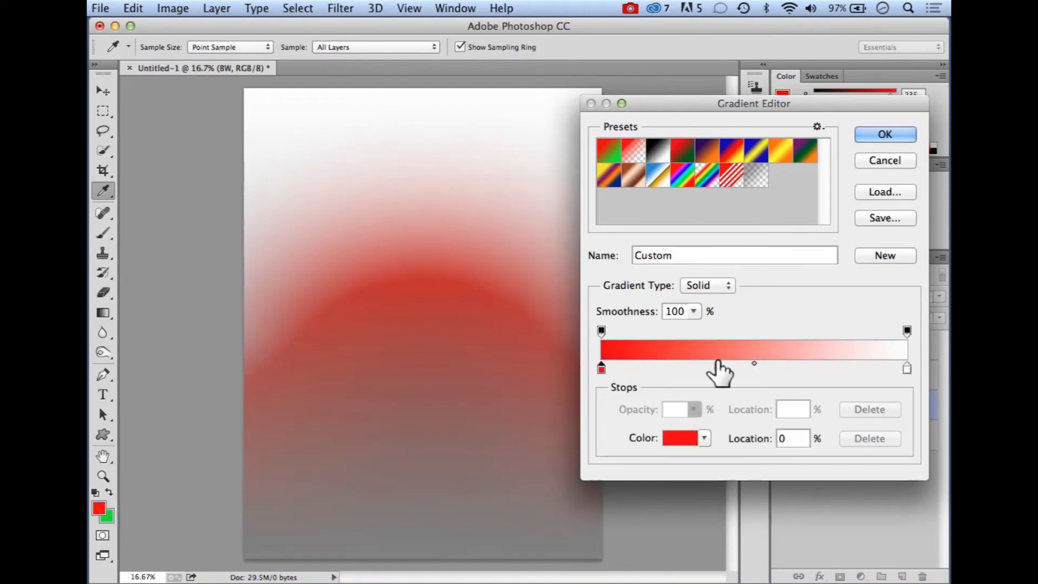
left_click(884, 135)
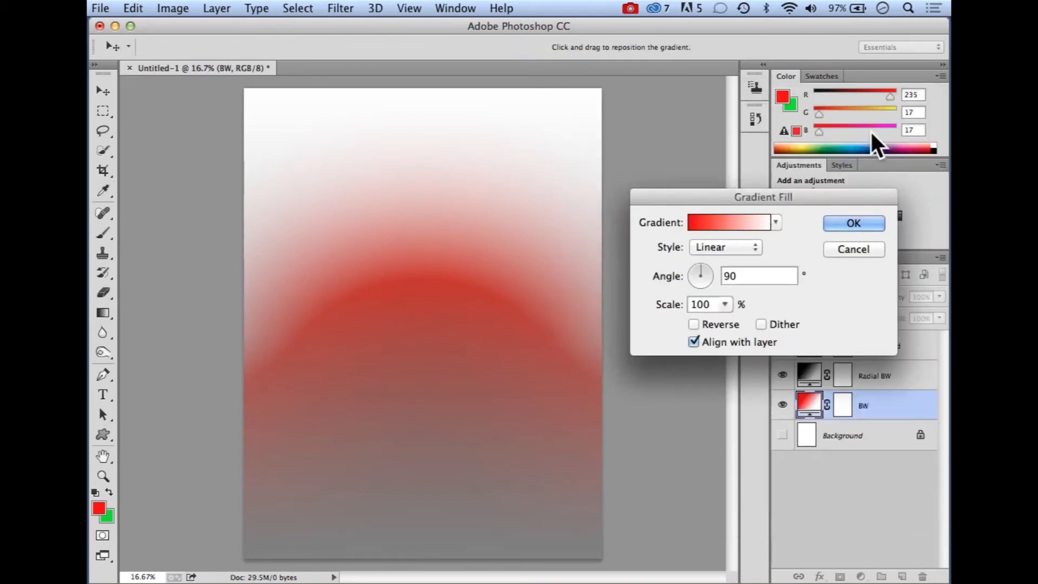
left_click(855, 223)
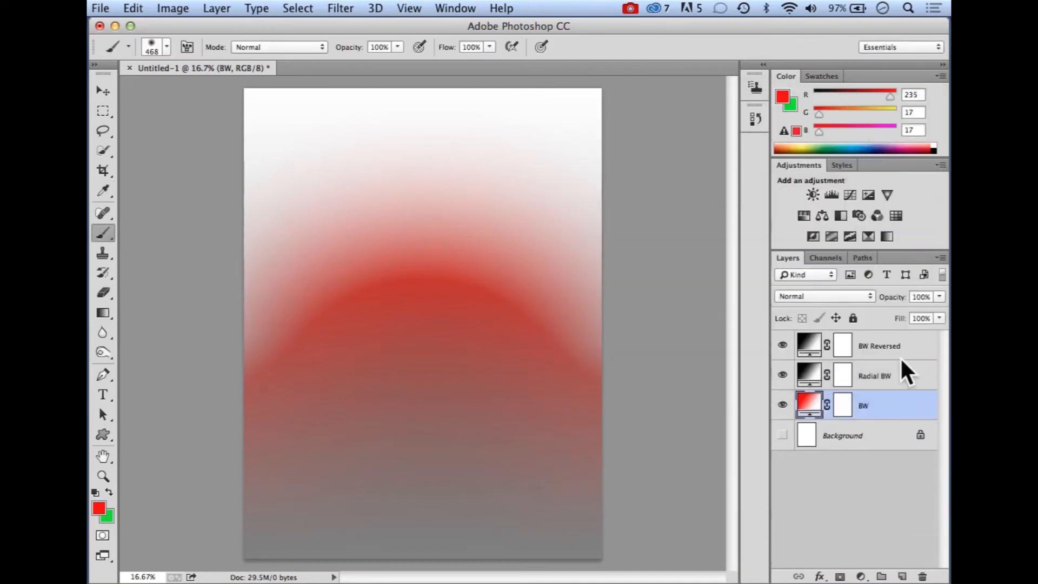
Edit the Radial BW layer's gradient, changing its white color stop to the green background color
left_click(814, 381)
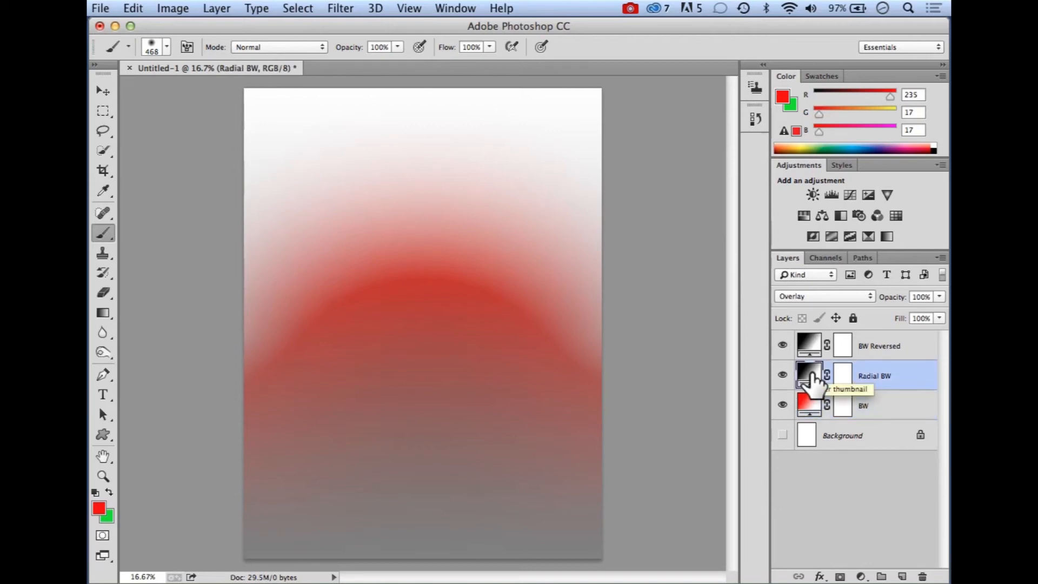
double_click(813, 377)
left_click(736, 221)
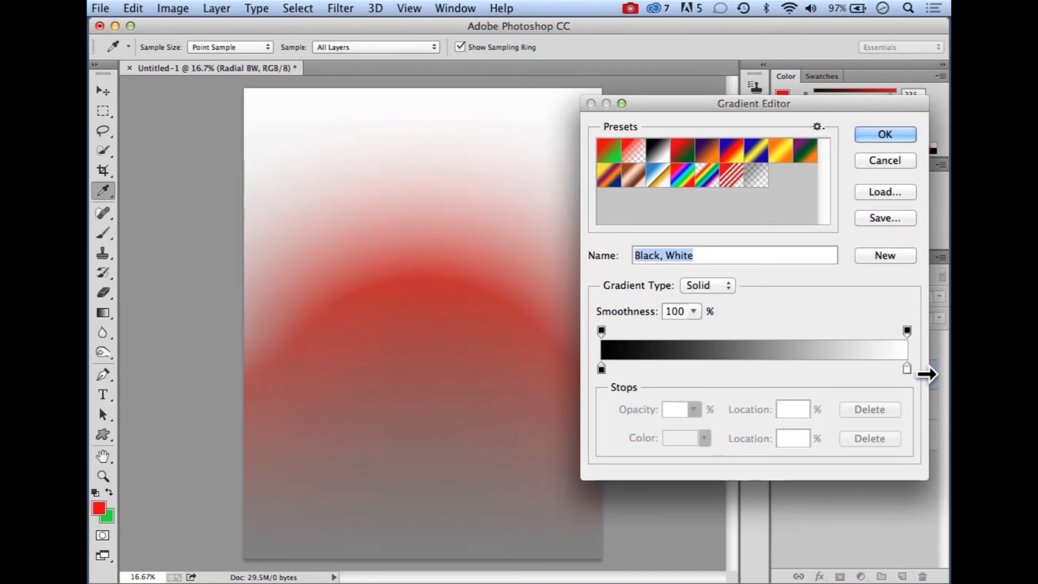
left_click(907, 369)
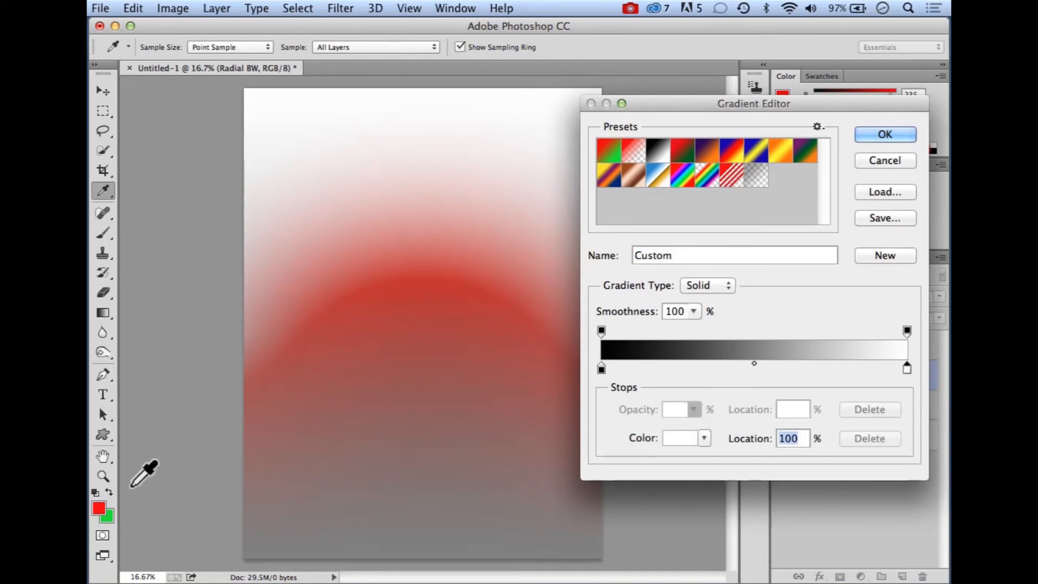
left_click(108, 519)
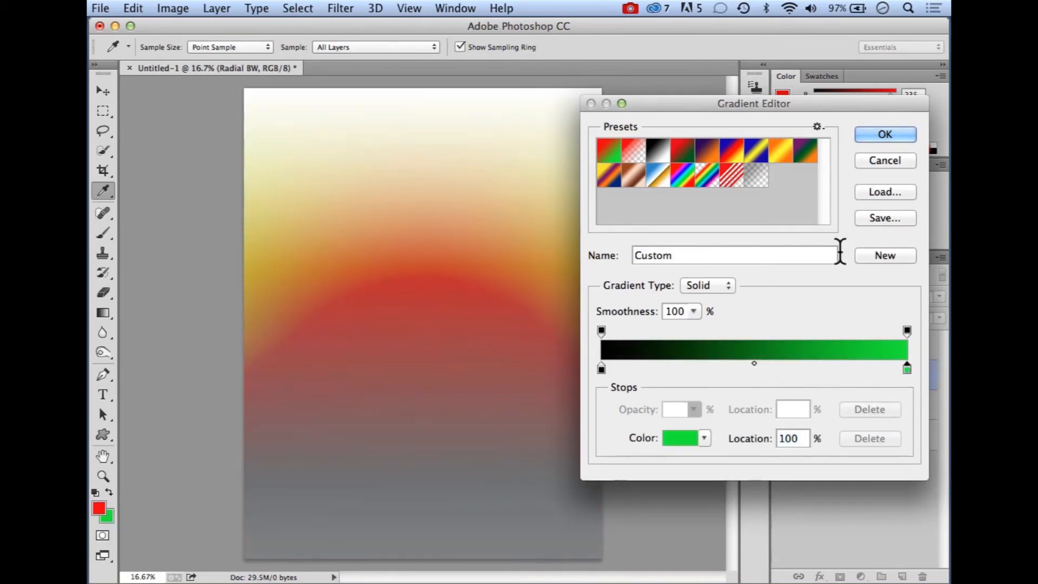
left_click(875, 134)
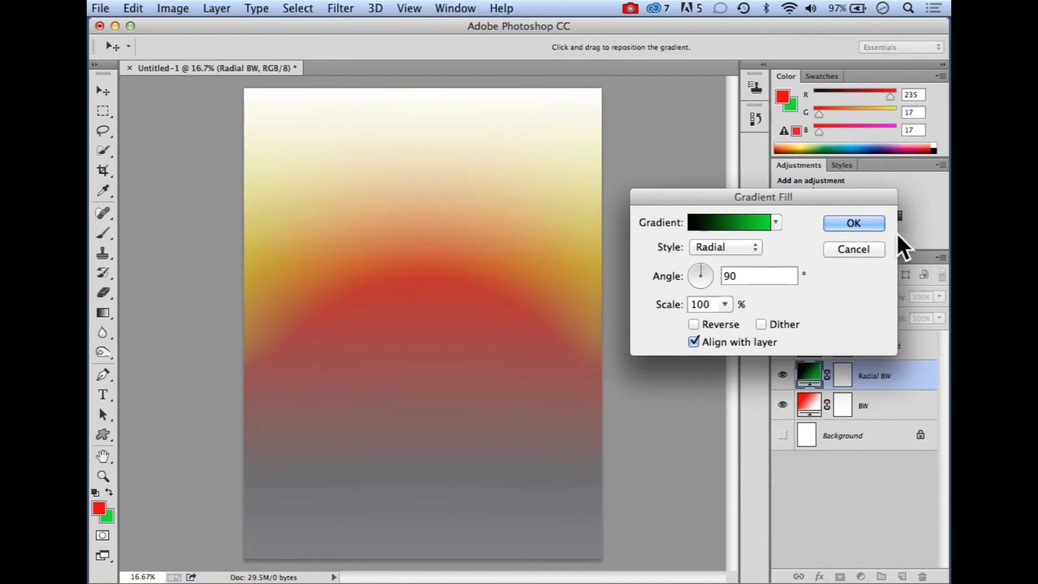
left_click(867, 224)
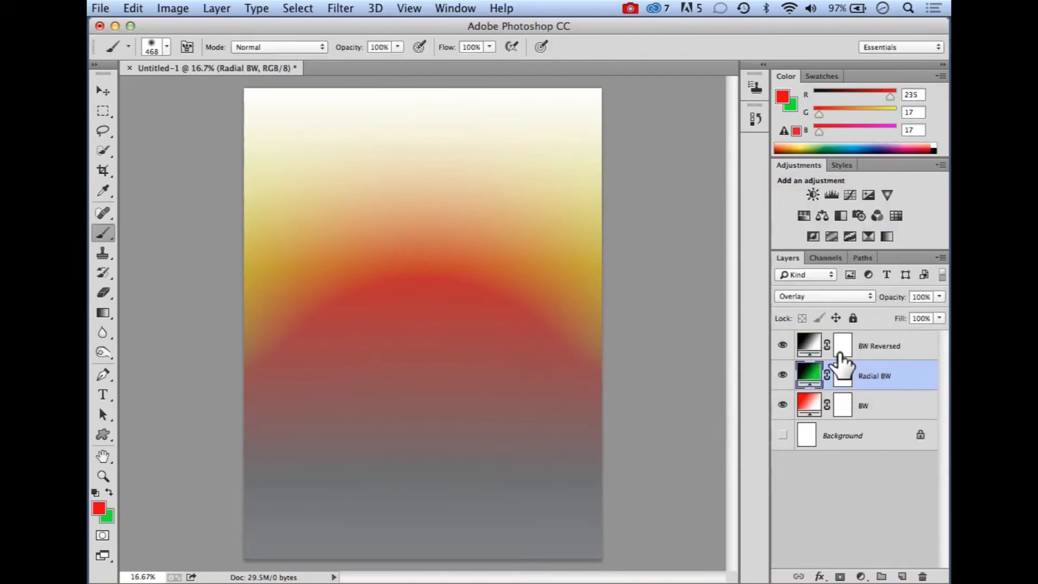
Add a yellow (ebe811) color stop at 47% to the BW Reversed layer's gradient
double_click(811, 348)
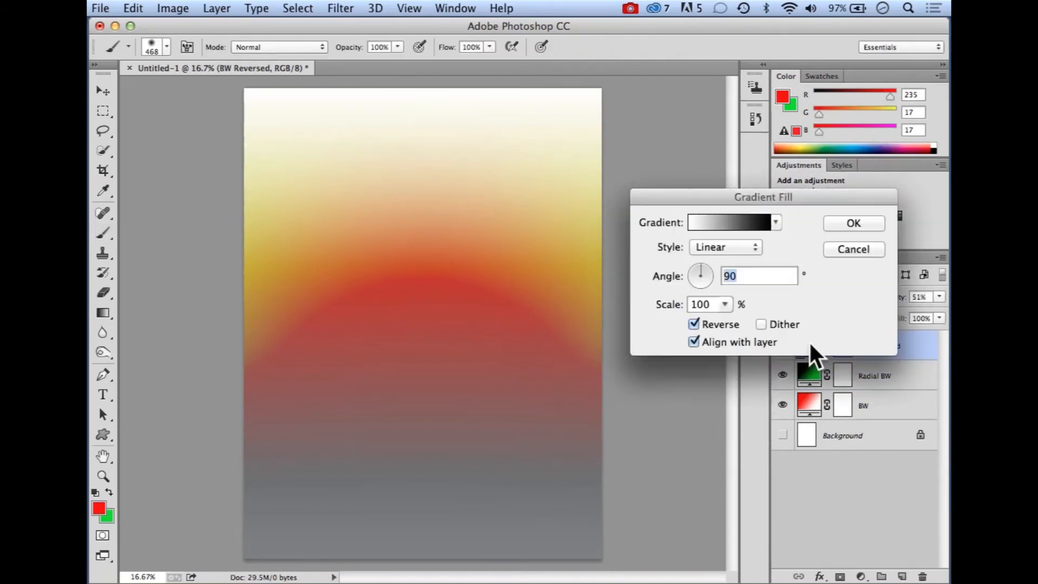
left_click(725, 227)
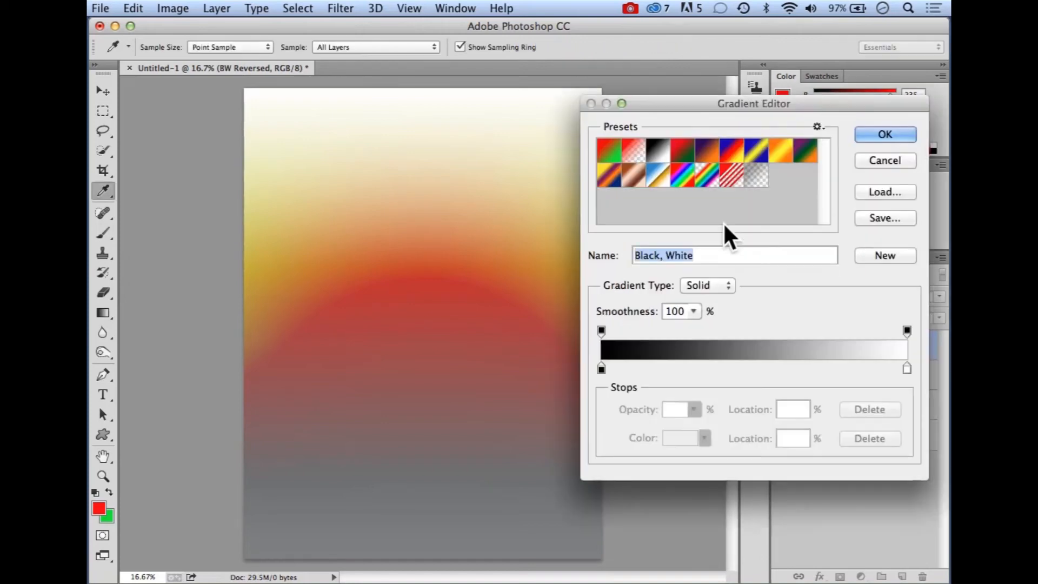
left_click(745, 370)
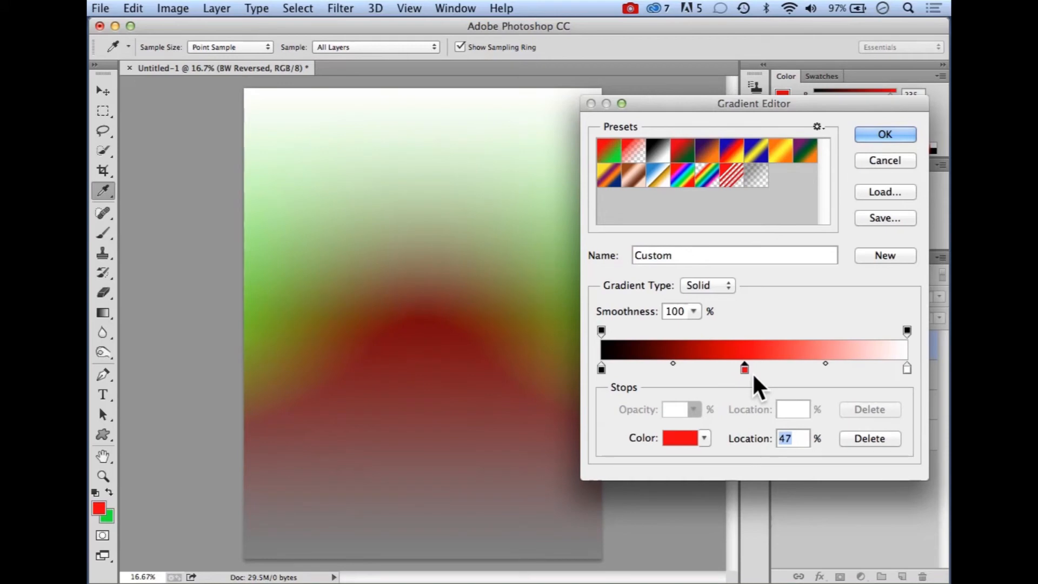
left_click(679, 439)
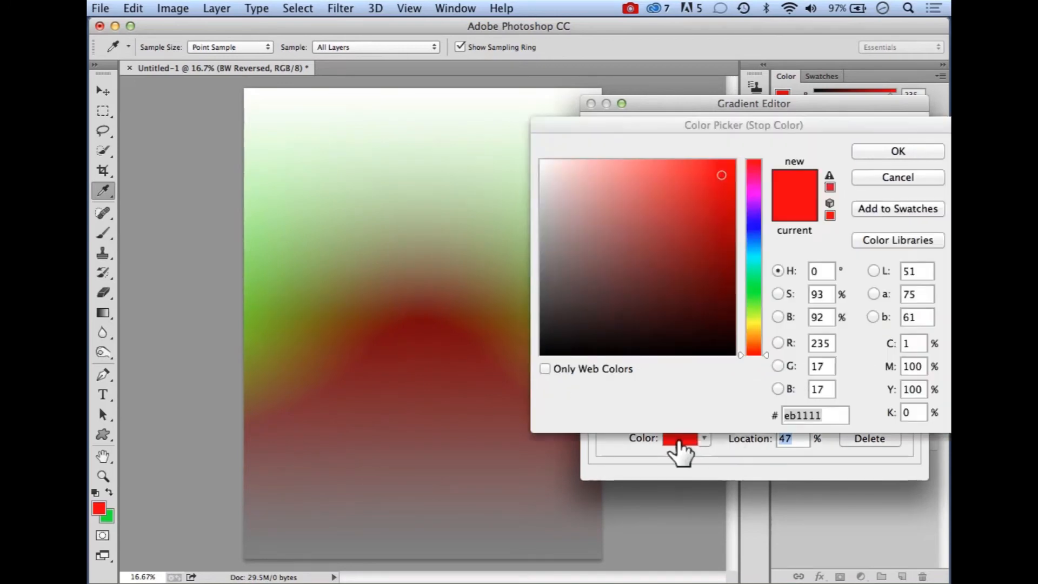
left_click(755, 322)
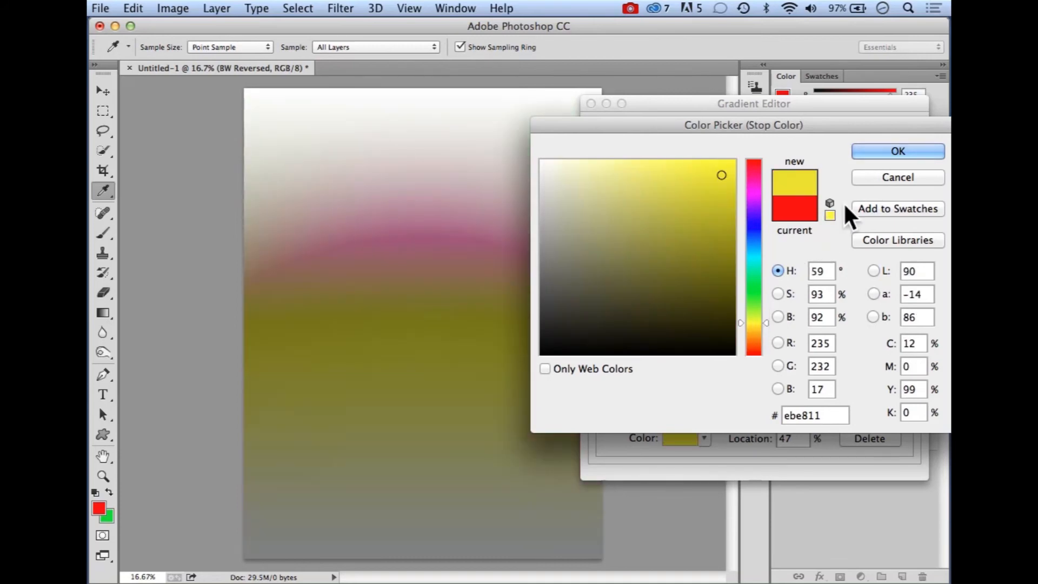
left_click(877, 152)
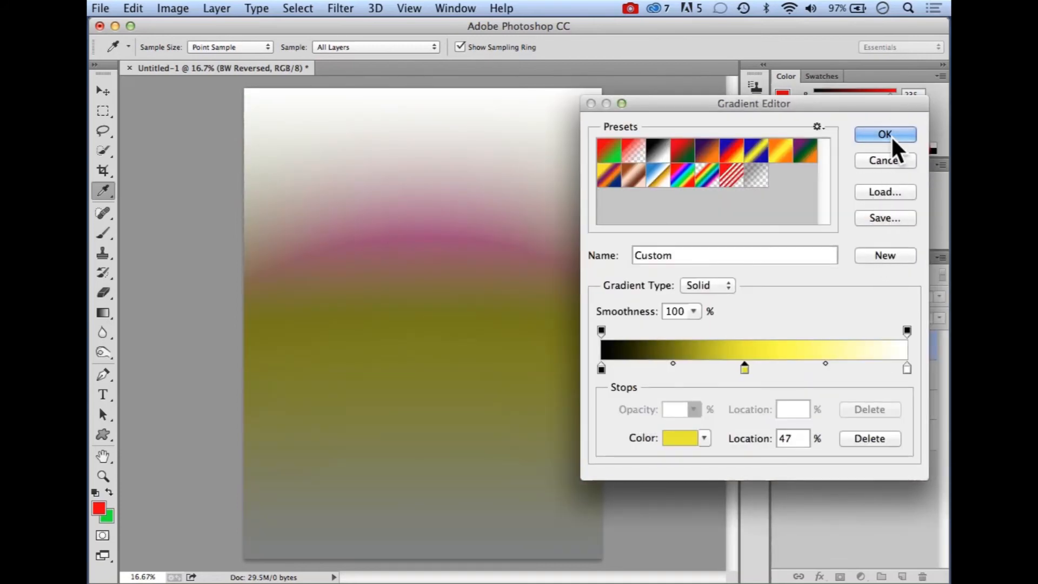
left_click(886, 135)
left_click(865, 222)
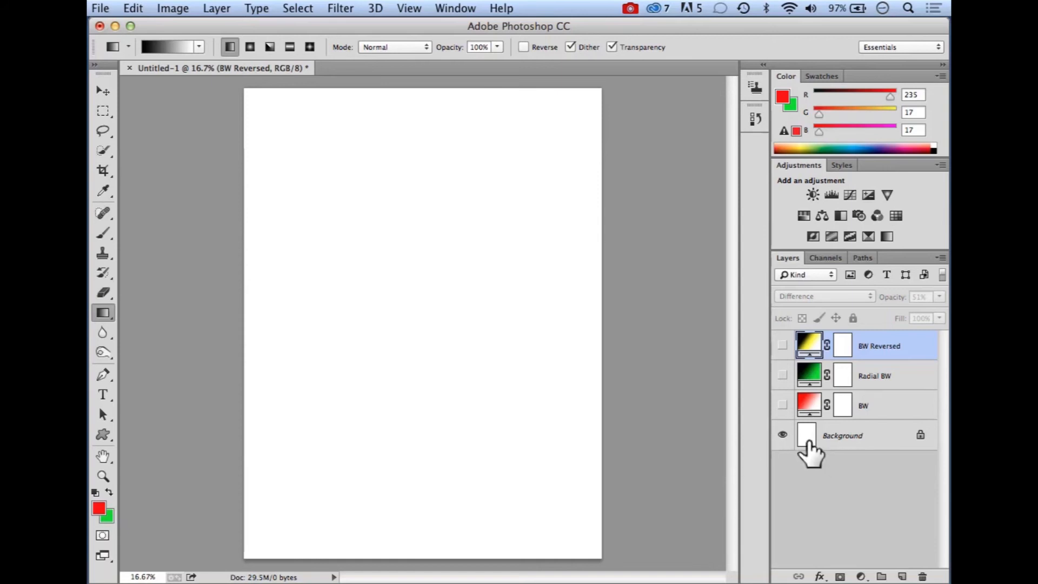
Select the Background layer and set the Gradient tool to the Foreground to Transparent preset
left_click(845, 440)
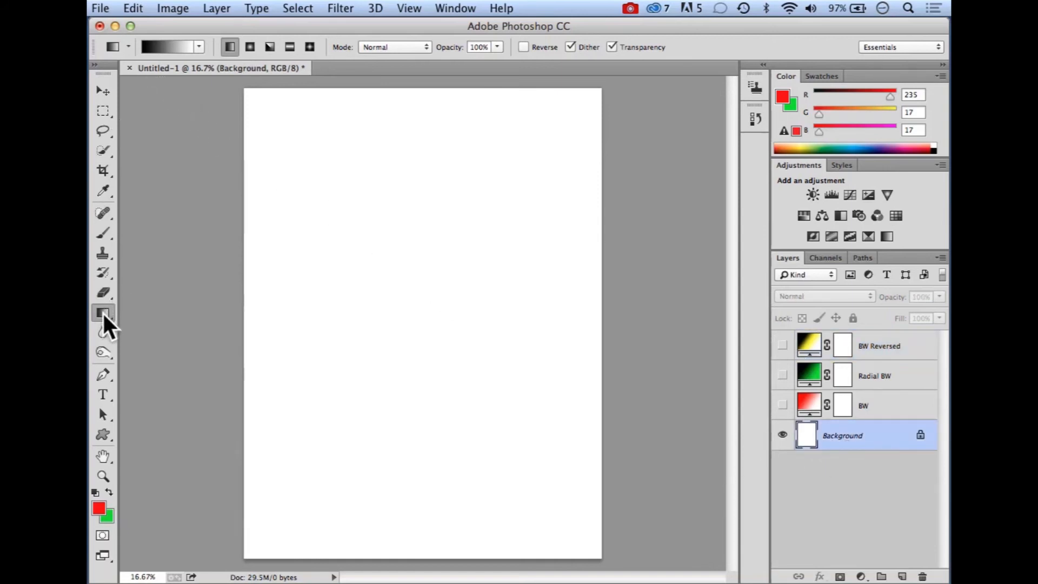
left_click(167, 44)
left_click(631, 157)
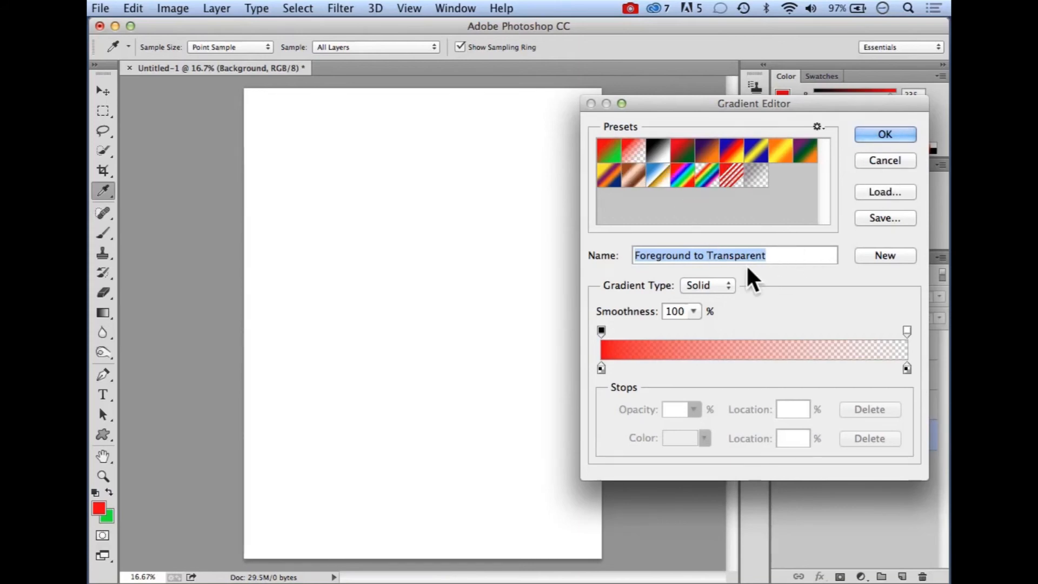
left_click(885, 136)
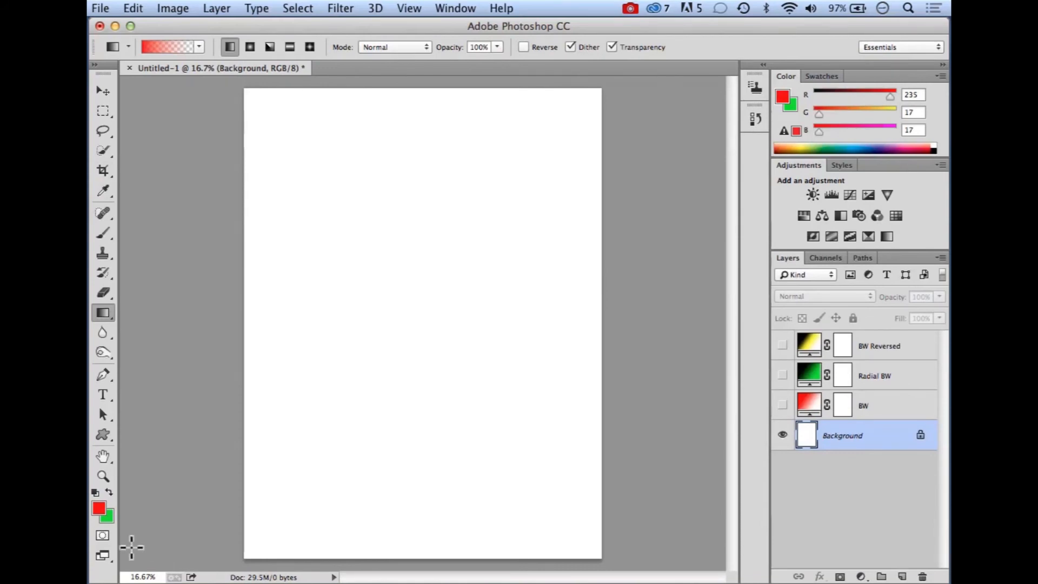
Reset the colors to default black and white, and draw short horizontal gradients inward from the left and right edges of the canvas
left_click(96, 493)
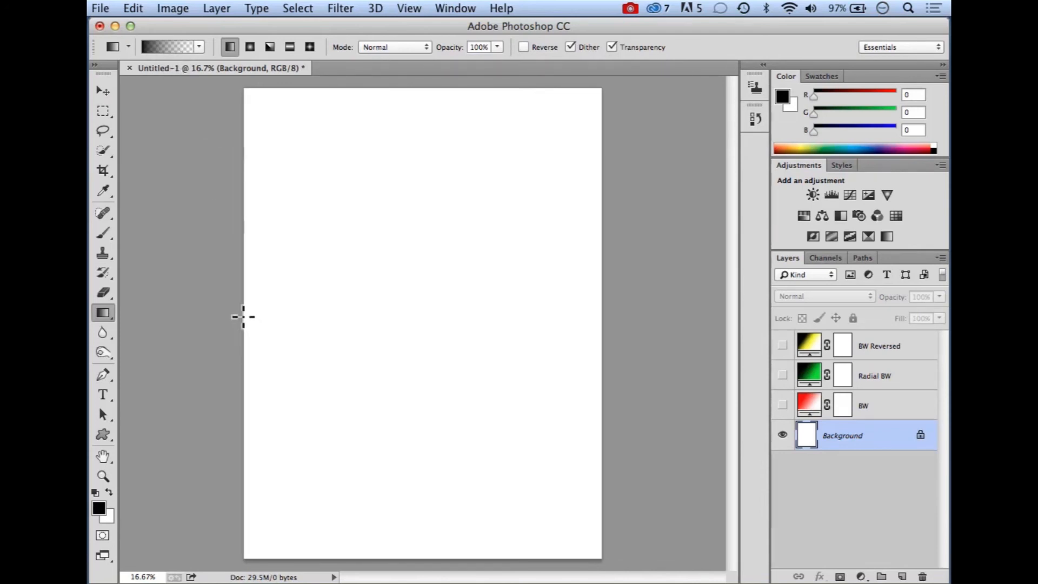
left_click_drag(244, 316, 318, 316)
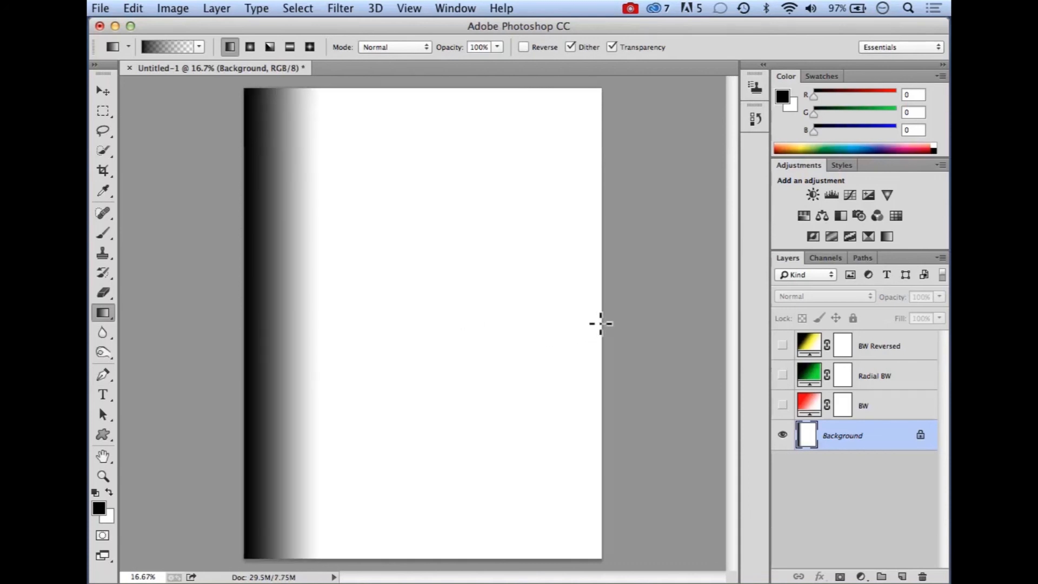
left_click_drag(600, 323, 528, 322)
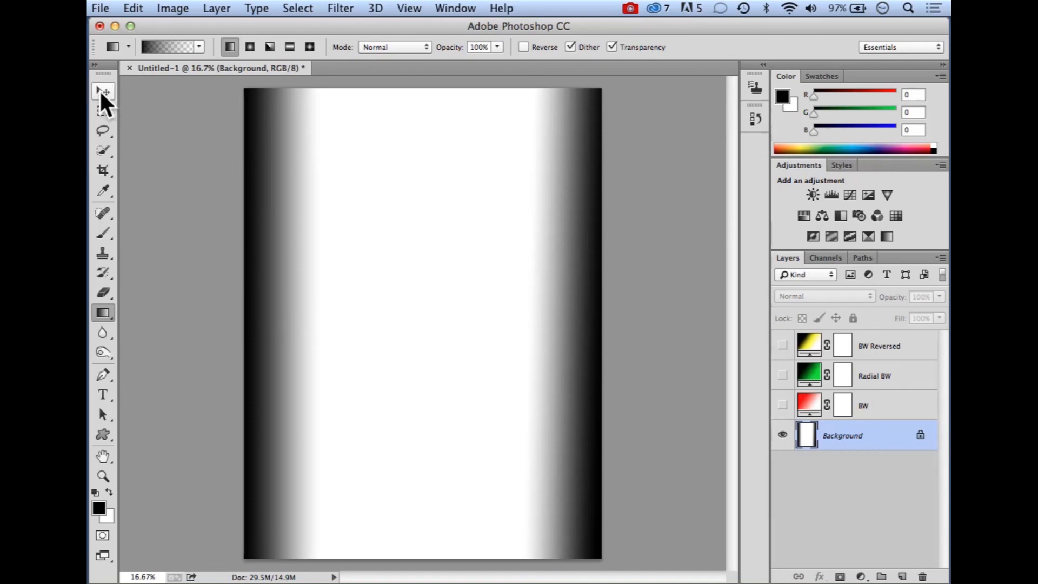
left_click(102, 91)
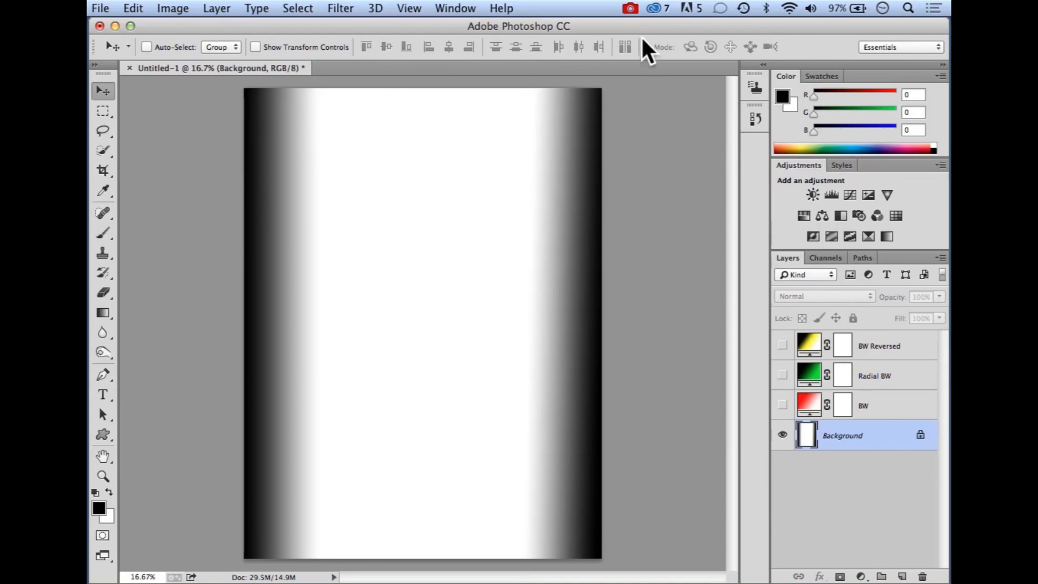
left_click(634, 9)
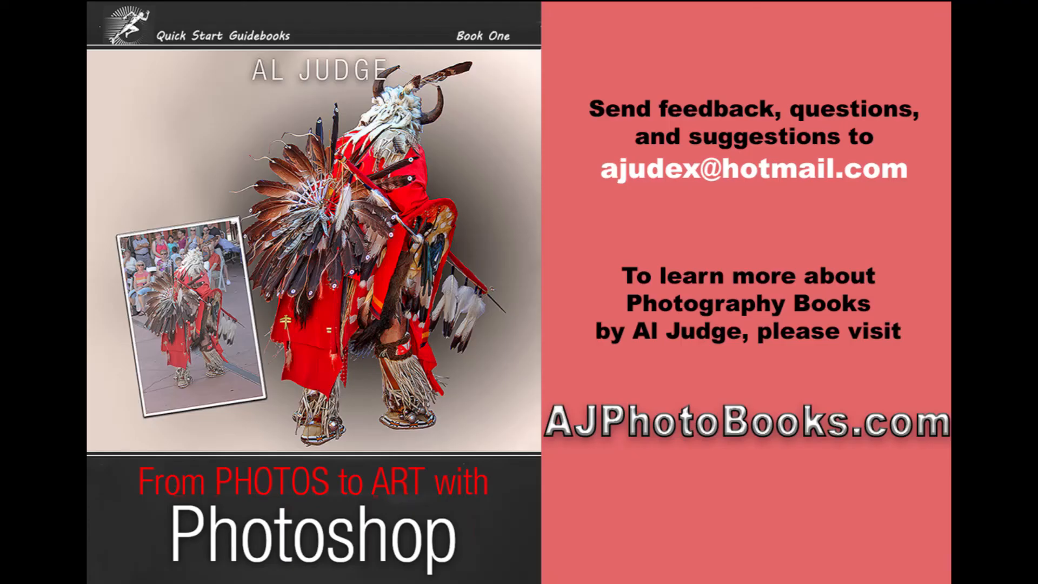